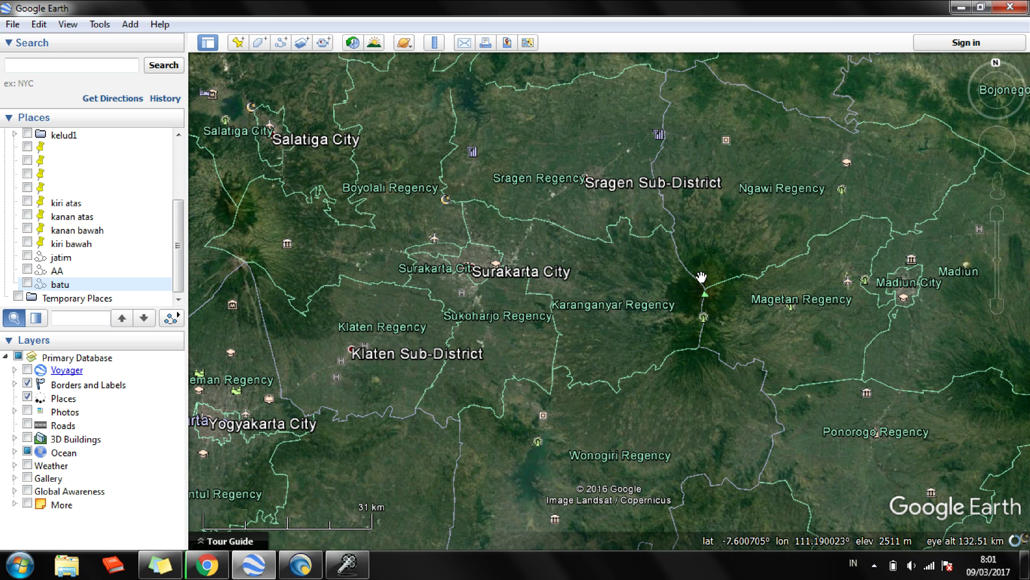
Draw a new path spiralling inward in dense rectangular loops over the mountain area east of Surakarta City
click(996, 215)
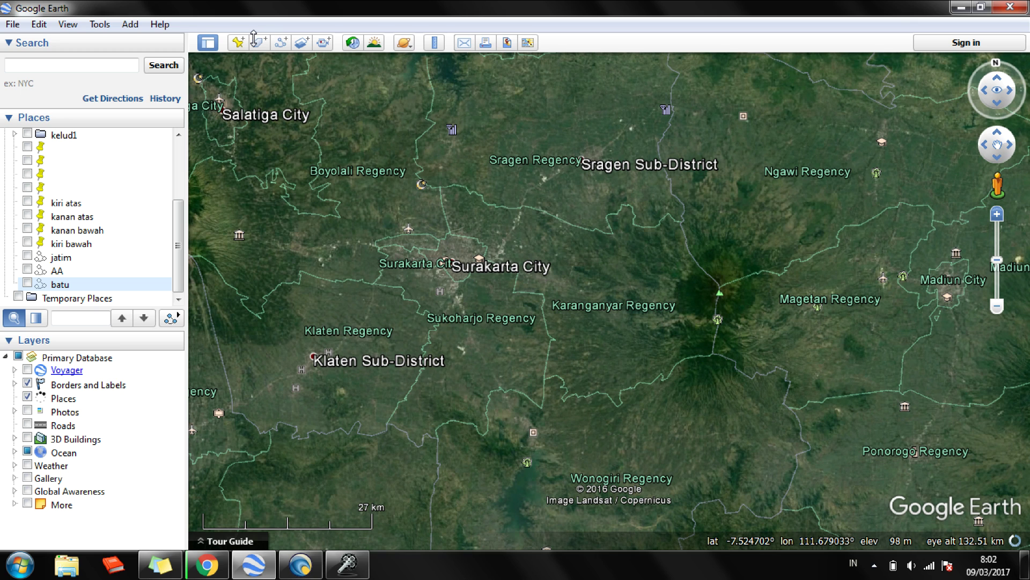
click(284, 47)
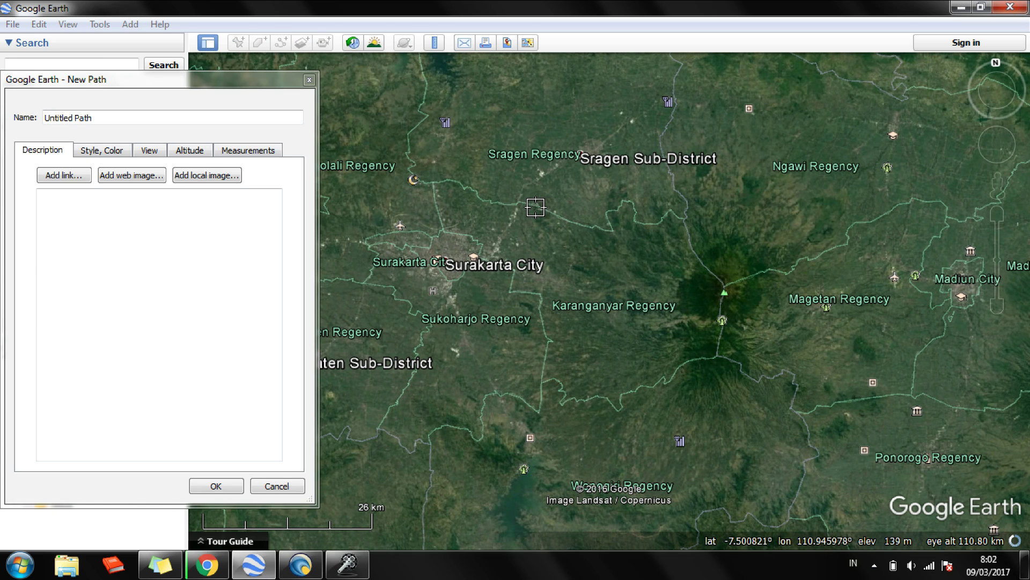
mouse_move(538, 208)
mouse_down()
mouse_move(667, 203)
mouse_move(799, 218)
mouse_move(819, 395)
mouse_move(787, 489)
mouse_move(594, 507)
mouse_move(523, 430)
mouse_move(521, 258)
mouse_up()
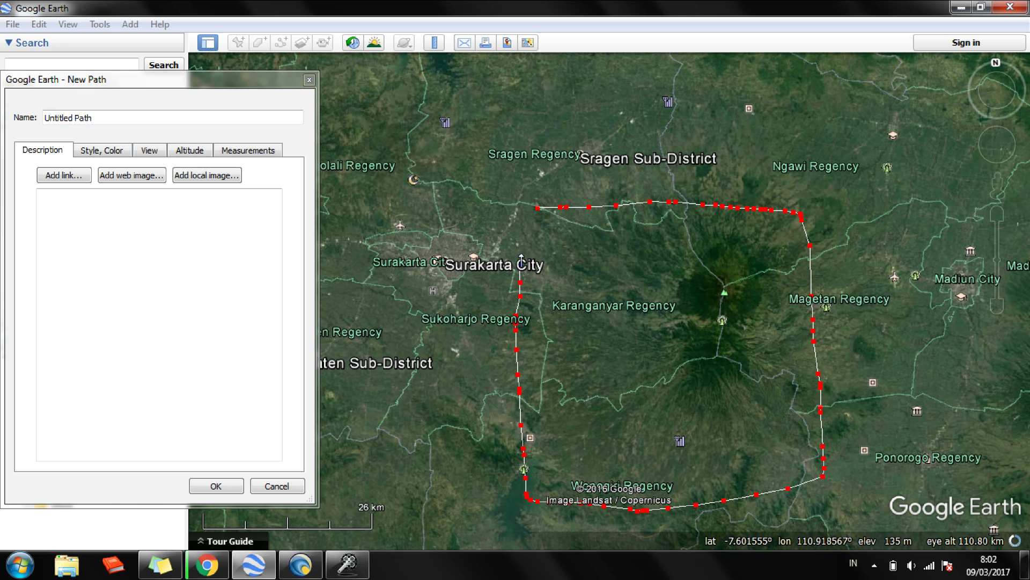
mouse_move(535, 219)
mouse_down()
mouse_move(671, 205)
mouse_move(797, 227)
mouse_move(817, 462)
mouse_move(669, 501)
mouse_up()
mouse_move(540, 499)
mouse_down()
mouse_move(529, 364)
mouse_move(537, 267)
mouse_up()
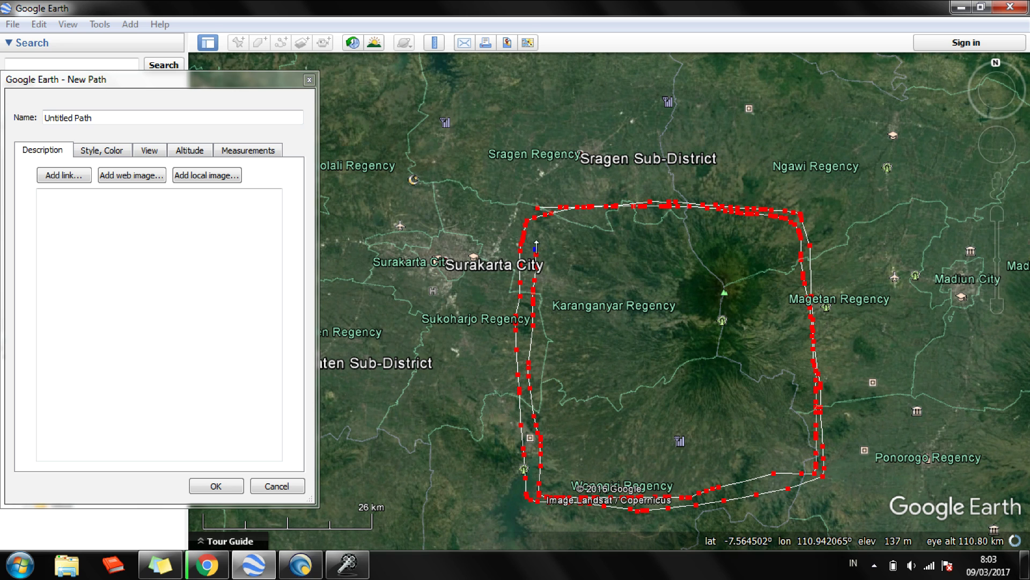
mouse_move(541, 228)
mouse_down()
mouse_move(674, 207)
mouse_move(793, 391)
mouse_move(557, 494)
mouse_move(531, 297)
mouse_move(786, 228)
mouse_move(817, 426)
mouse_move(577, 499)
mouse_move(543, 348)
mouse_move(709, 225)
mouse_move(789, 365)
mouse_move(746, 472)
mouse_move(556, 470)
mouse_move(621, 252)
mouse_move(788, 451)
mouse_move(577, 475)
mouse_move(714, 262)
mouse_move(747, 333)
mouse_move(749, 446)
mouse_move(633, 452)
mouse_move(589, 372)
mouse_move(743, 300)
mouse_move(630, 448)
mouse_move(614, 317)
mouse_move(734, 408)
mouse_move(617, 330)
mouse_move(711, 402)
mouse_move(631, 415)
mouse_move(697, 397)
mouse_move(633, 349)
mouse_move(633, 376)
mouse_move(651, 381)
mouse_move(686, 361)
mouse_move(612, 400)
mouse_move(717, 285)
mouse_move(628, 444)
mouse_move(579, 292)
mouse_move(757, 351)
mouse_move(649, 475)
mouse_move(573, 375)
mouse_move(590, 268)
mouse_move(754, 263)
mouse_move(748, 469)
mouse_move(557, 367)
mouse_move(633, 247)
mouse_move(780, 268)
mouse_move(787, 473)
mouse_move(568, 490)
mouse_move(529, 391)
mouse_move(531, 234)
mouse_move(784, 236)
mouse_move(811, 424)
mouse_move(600, 424)
mouse_move(589, 311)
mouse_move(703, 282)
mouse_move(763, 408)
mouse_move(604, 383)
mouse_up()
mouse_move(600, 316)
mouse_down()
mouse_move(638, 301)
mouse_move(719, 304)
mouse_up()
drag(719, 360, 721, 397)
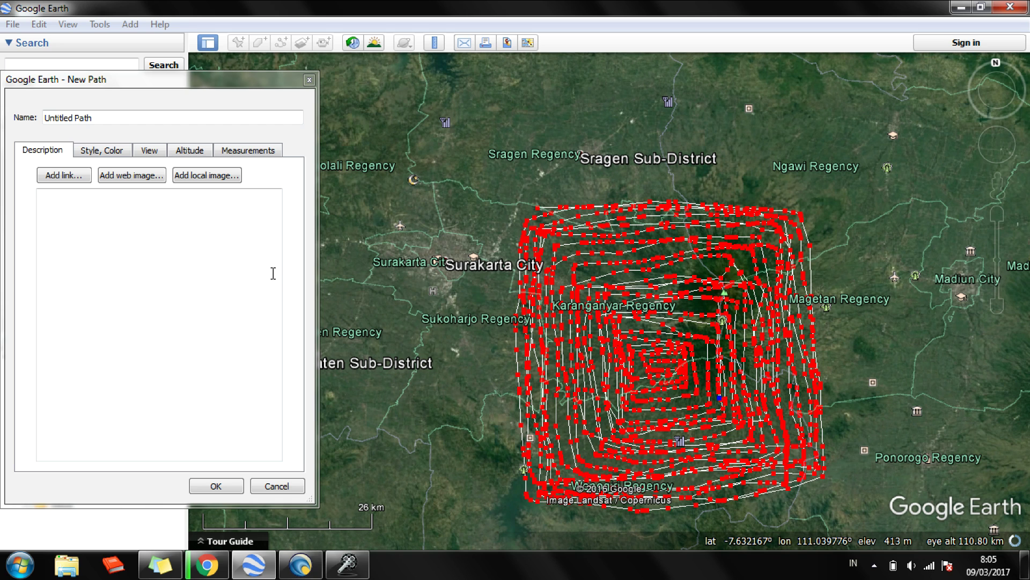
Name the new path sragen and save it to the places list
click(197, 123)
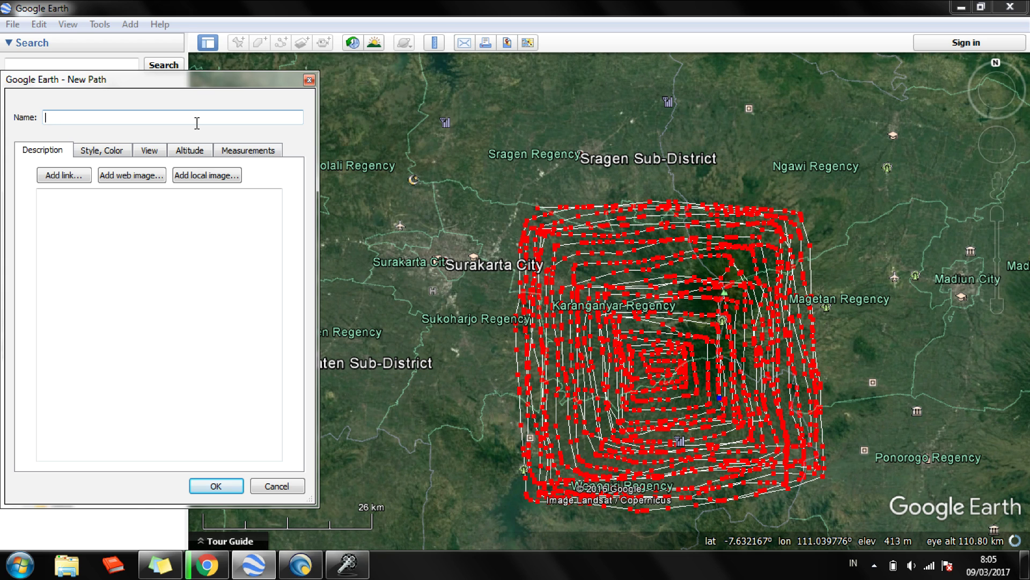
click(191, 405)
click(217, 486)
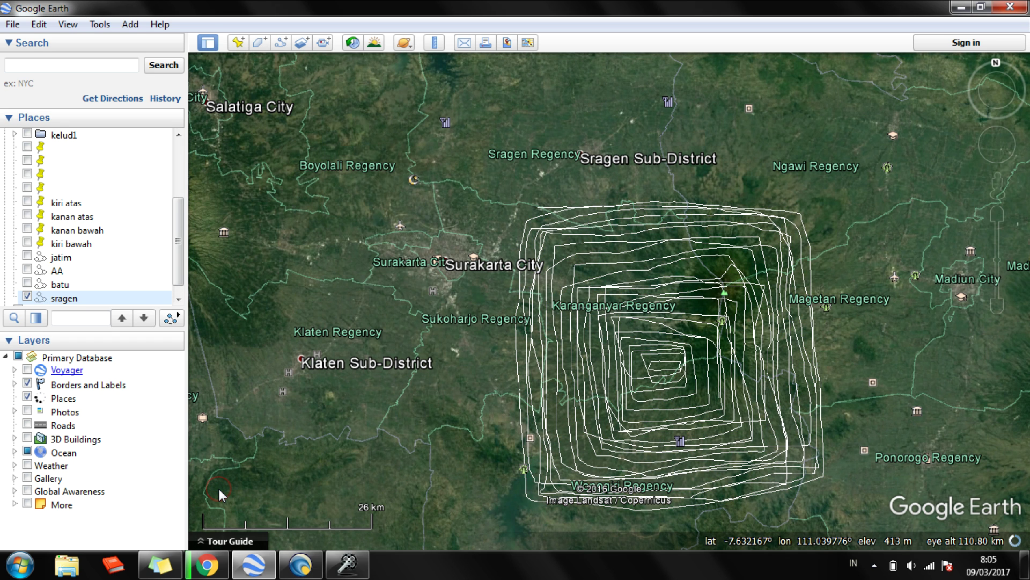
Save the sragen path as sragen.kml in KML format in the surfer folder
click(76, 300)
right_click(76, 301)
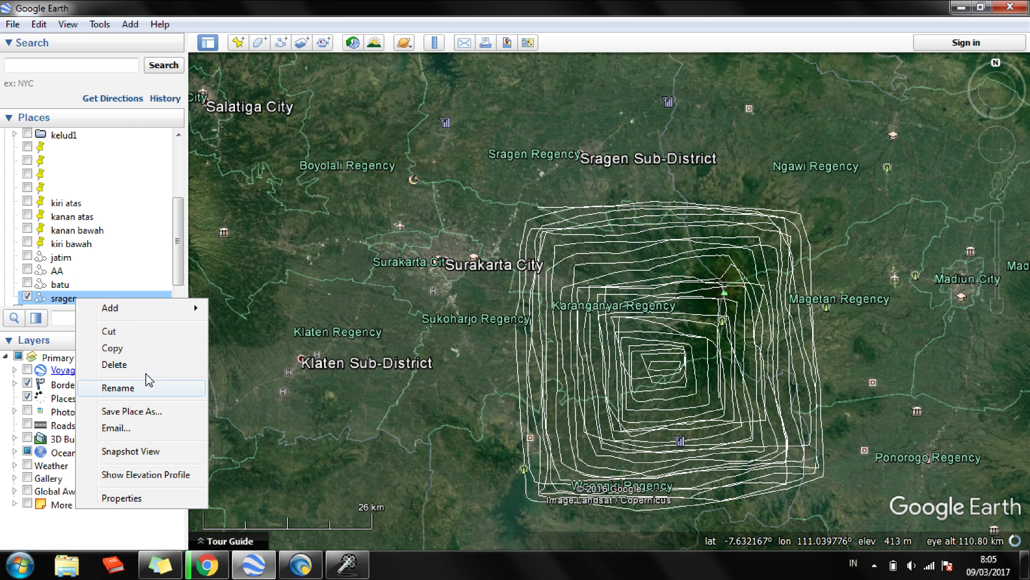
click(151, 411)
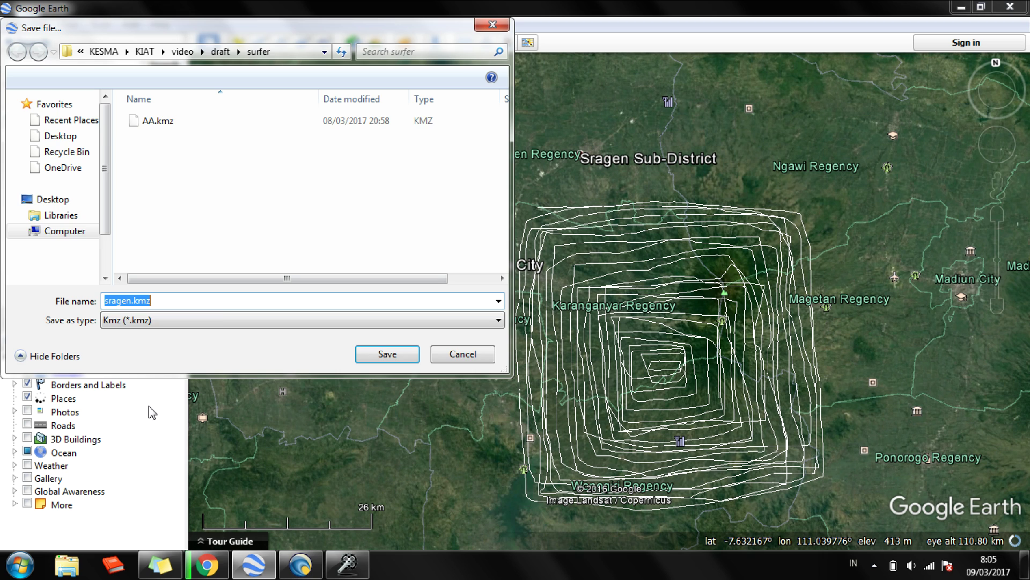
click(223, 320)
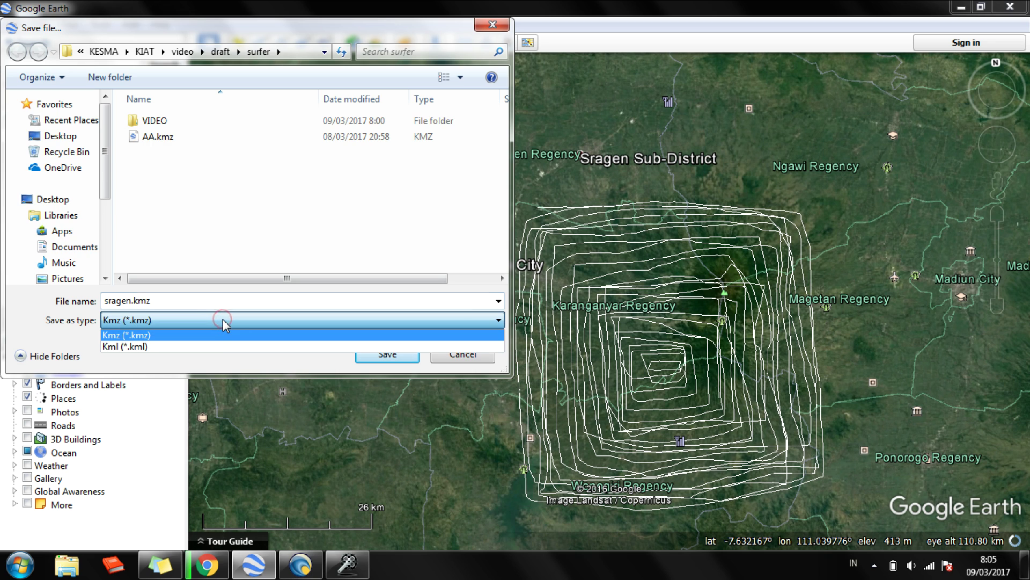
click(216, 346)
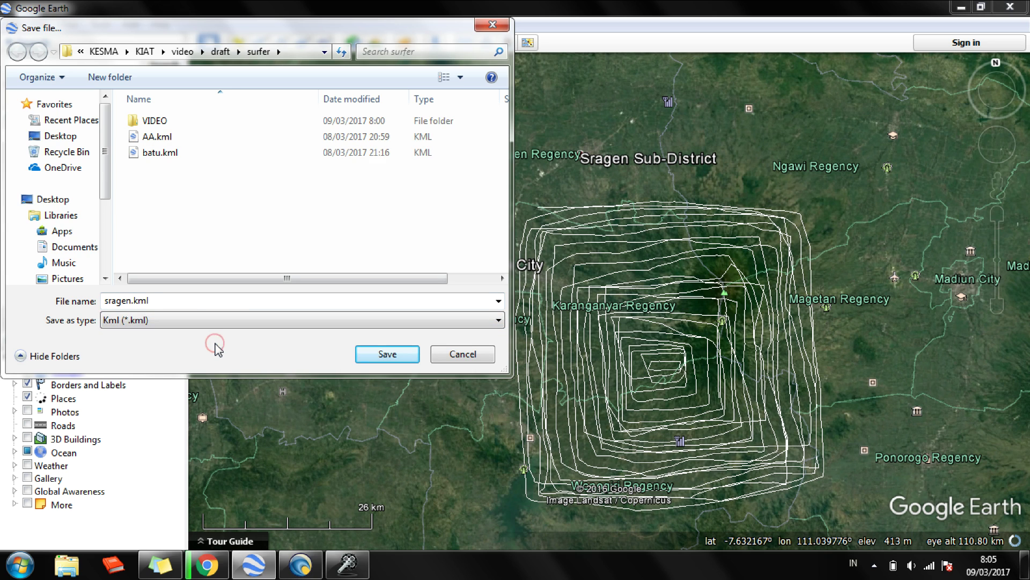
click(381, 352)
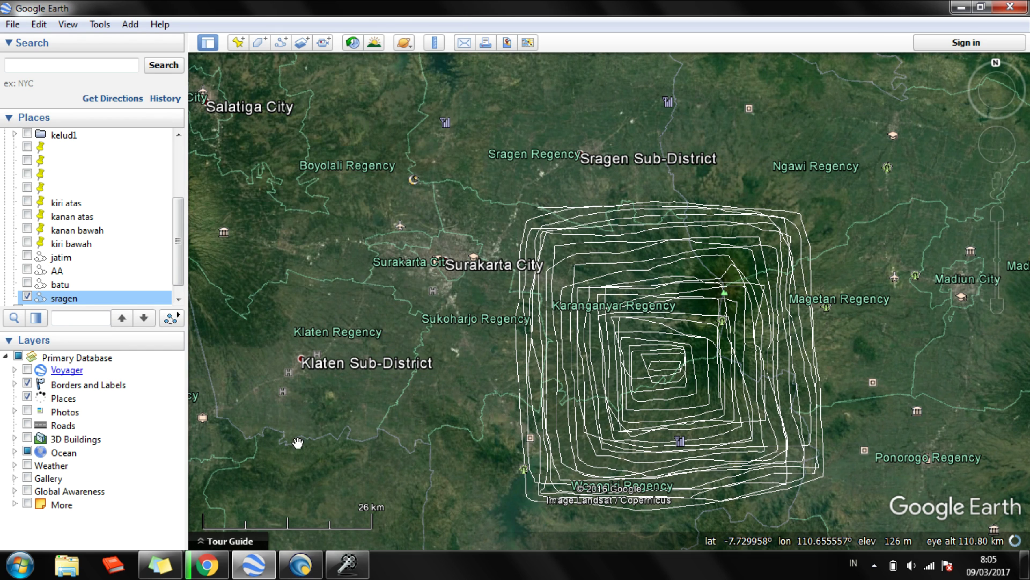
Switch to TCX Converter, load sragen.kml from the surfer folder and look through its track points
click(349, 574)
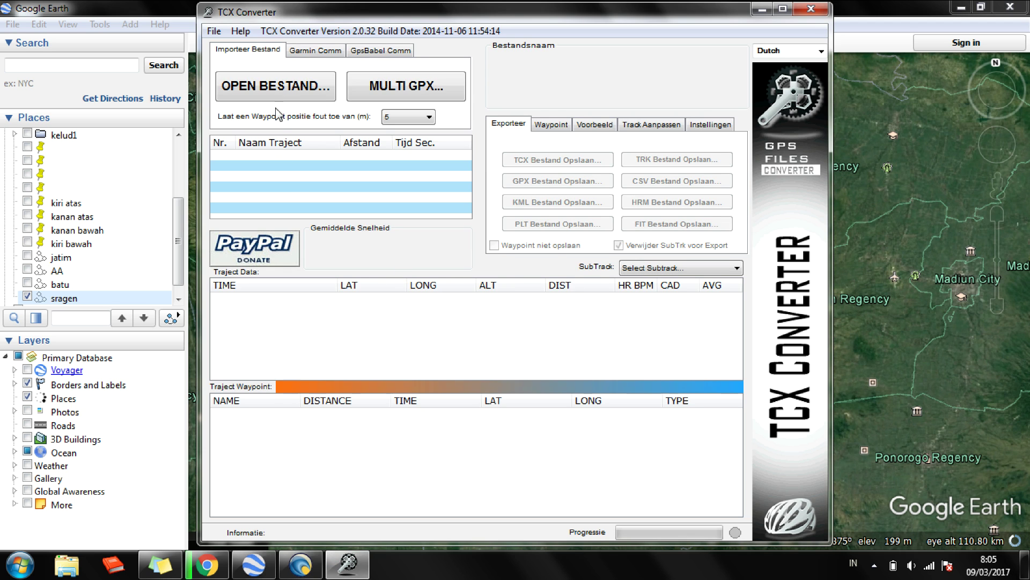
click(279, 89)
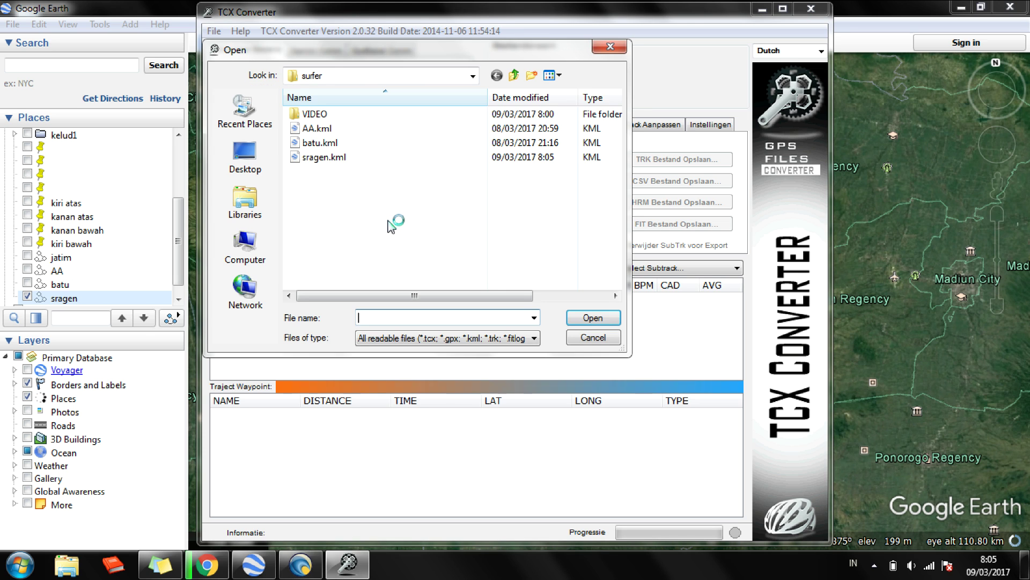
click(350, 155)
click(608, 317)
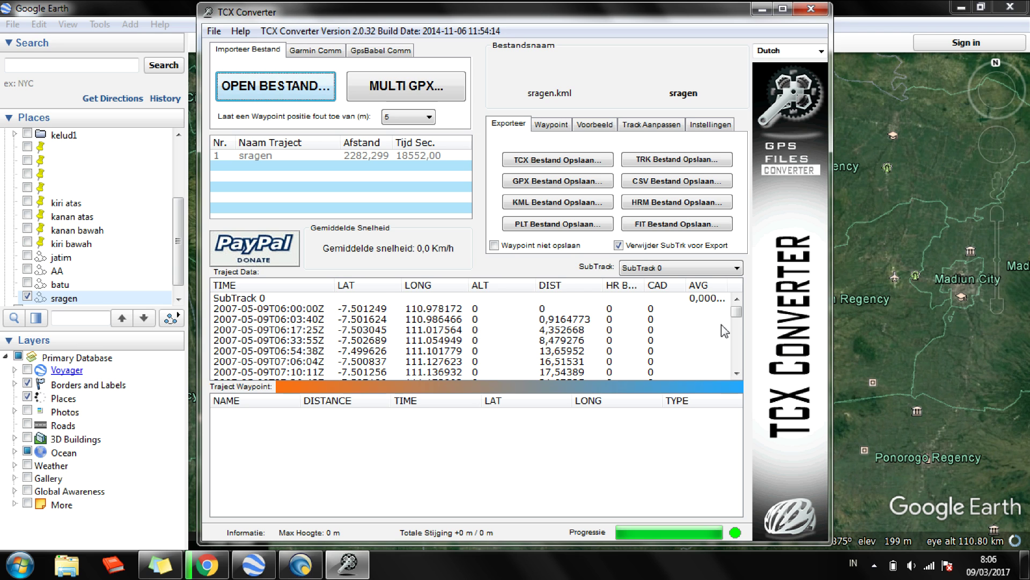
mouse_move(736, 314)
mouse_down()
mouse_move(739, 370)
mouse_move(737, 303)
mouse_up()
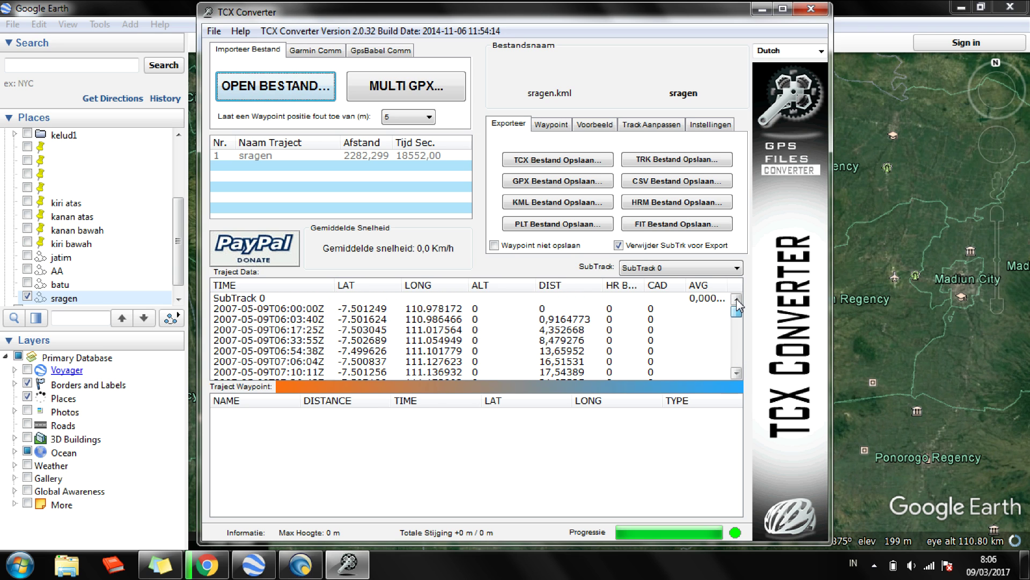
Update the altitude of all sragen track points from the online elevation service and look through the track data
click(601, 126)
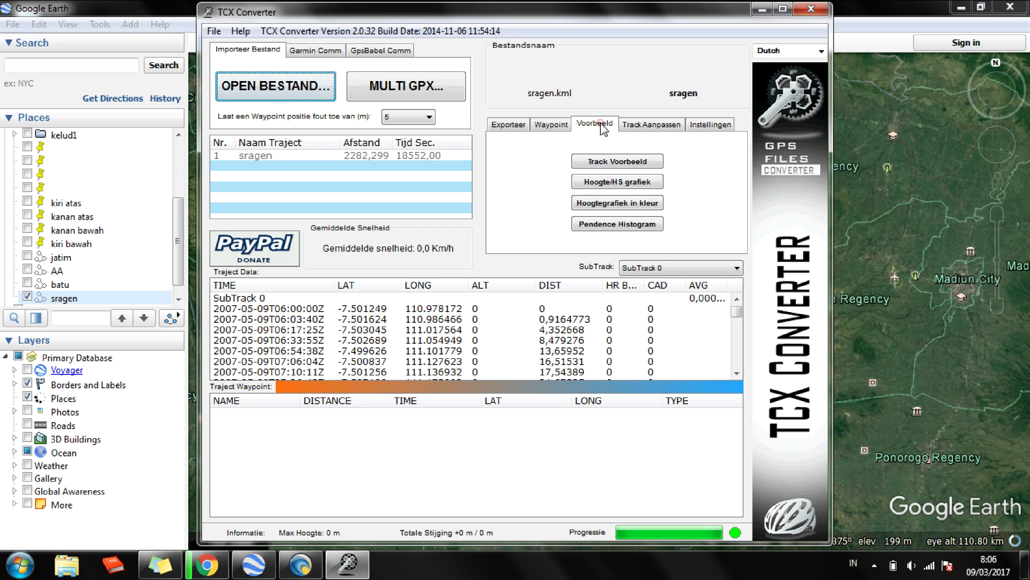
click(648, 129)
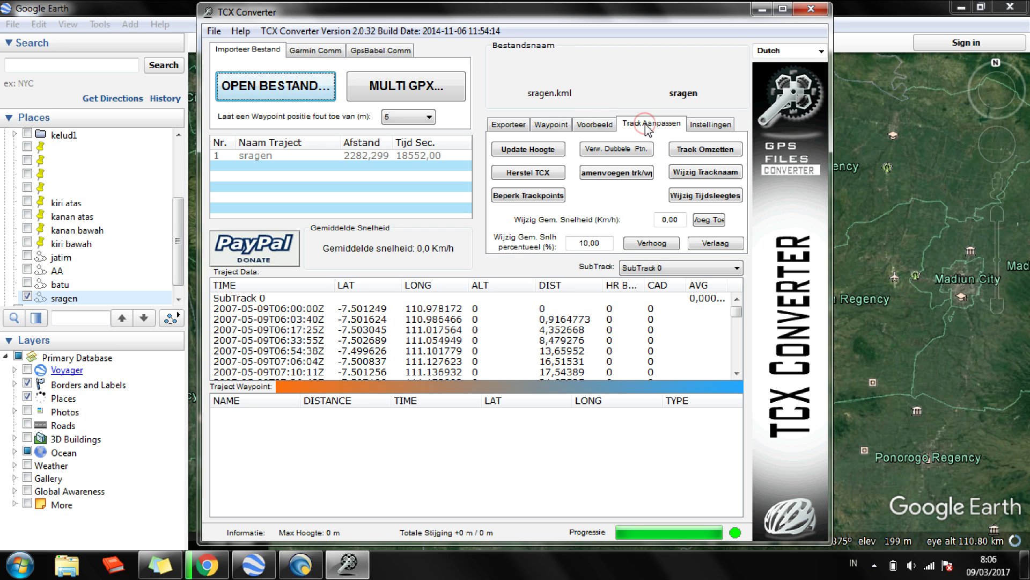
click(547, 157)
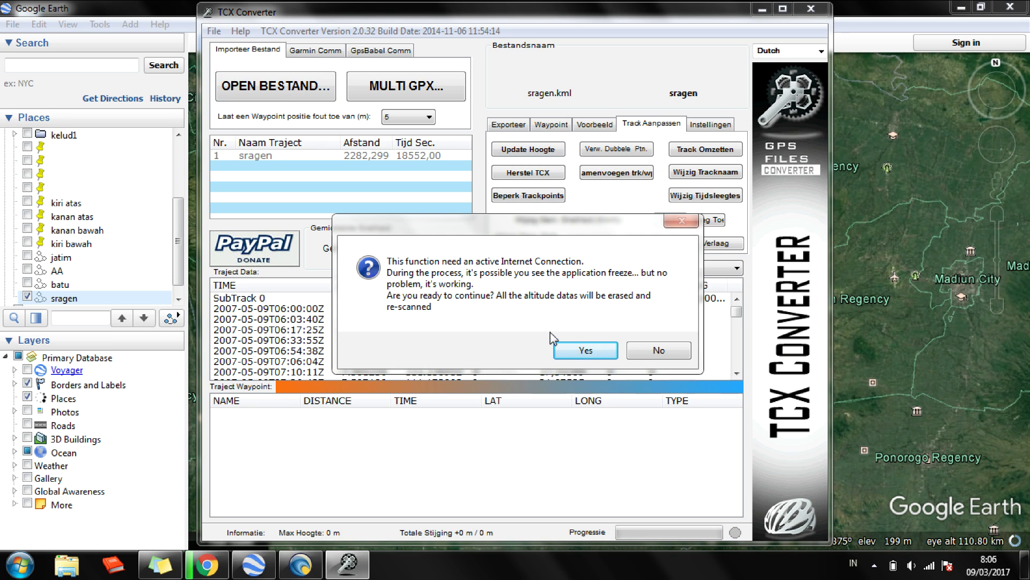
click(584, 352)
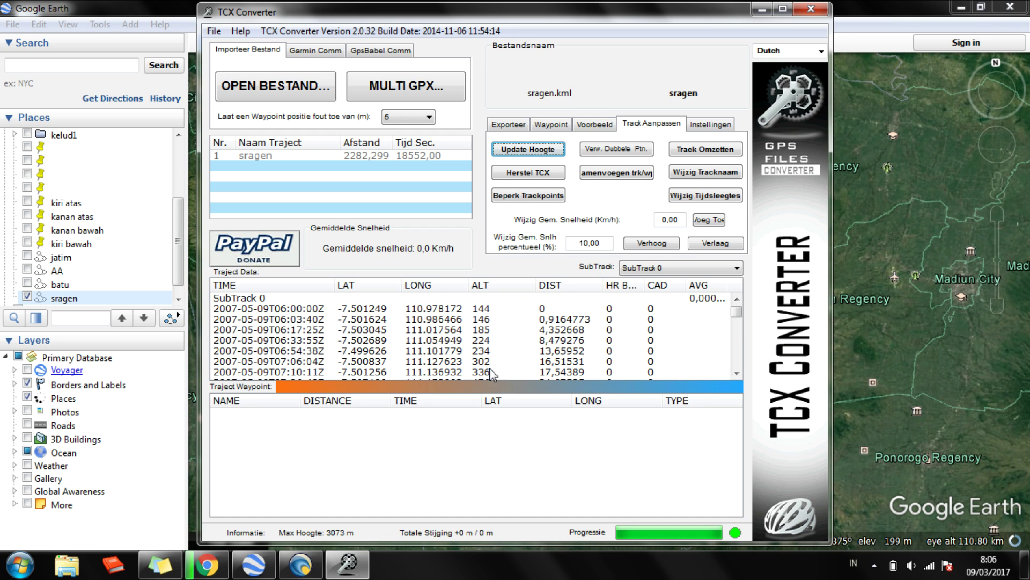
mouse_move(737, 311)
mouse_down()
mouse_move(738, 373)
mouse_move(735, 297)
mouse_up()
Export the track as sragen.csv in the surfer folder, using ";" as the cell separator
click(509, 124)
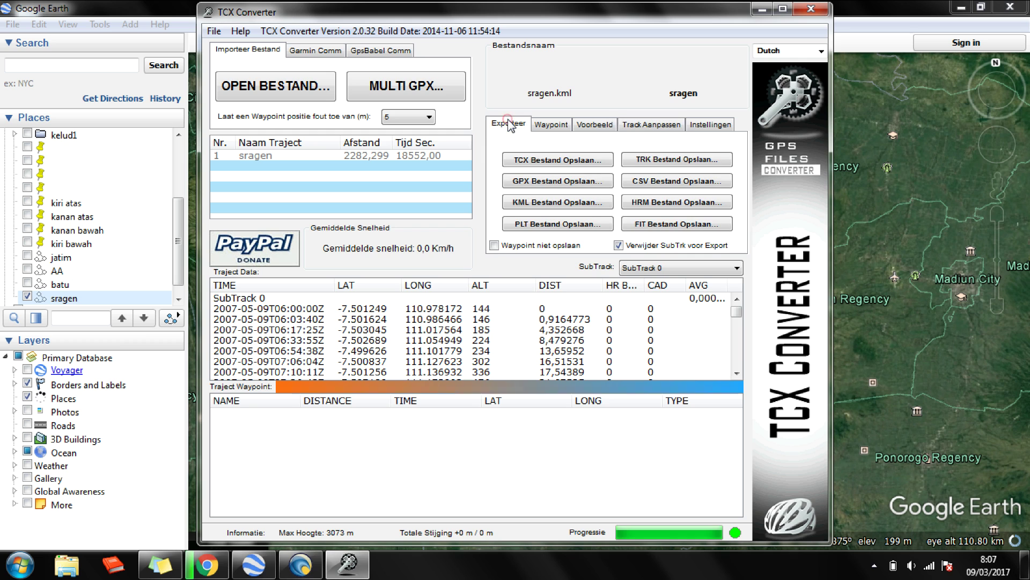
click(663, 188)
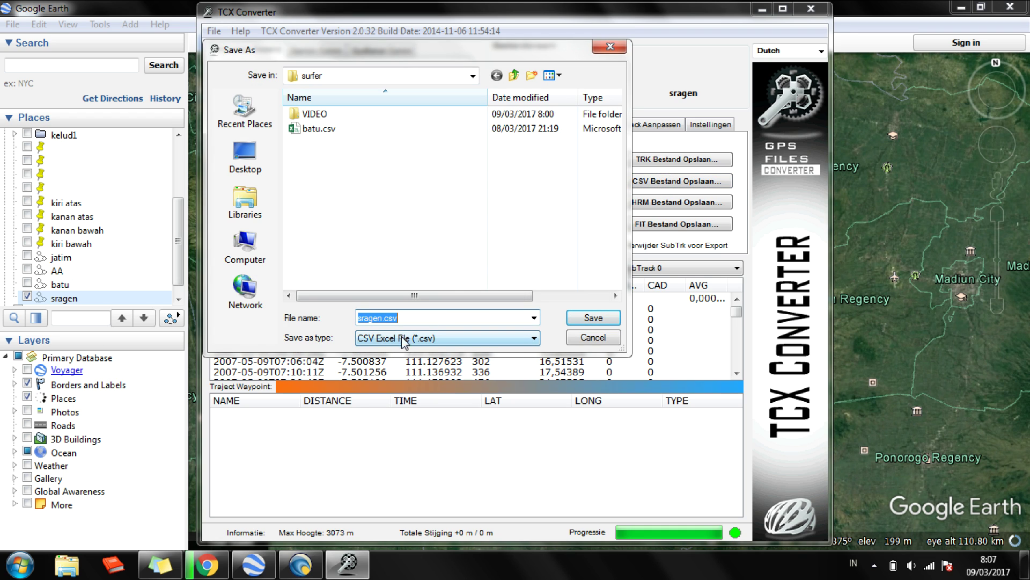
click(584, 319)
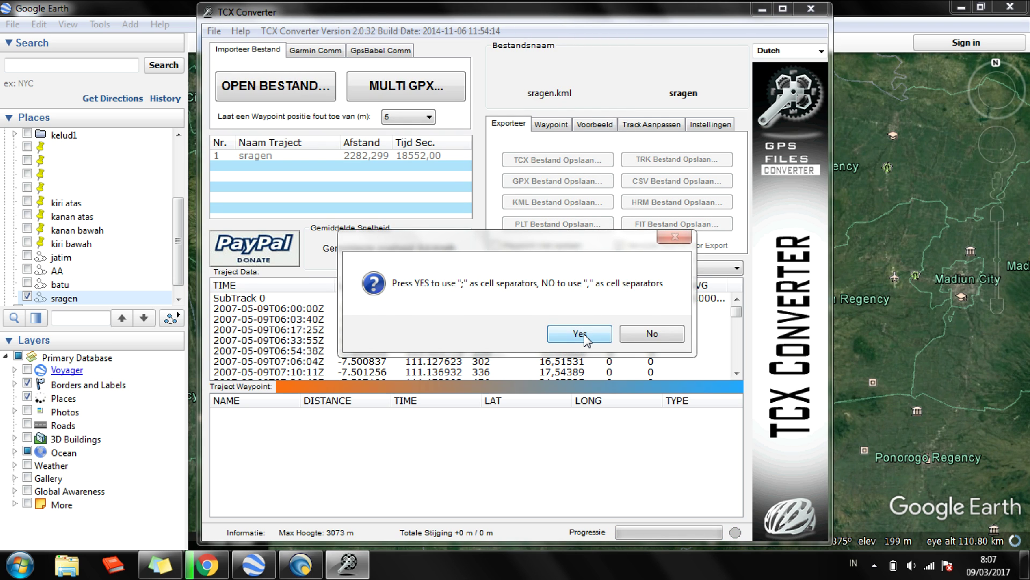
click(582, 334)
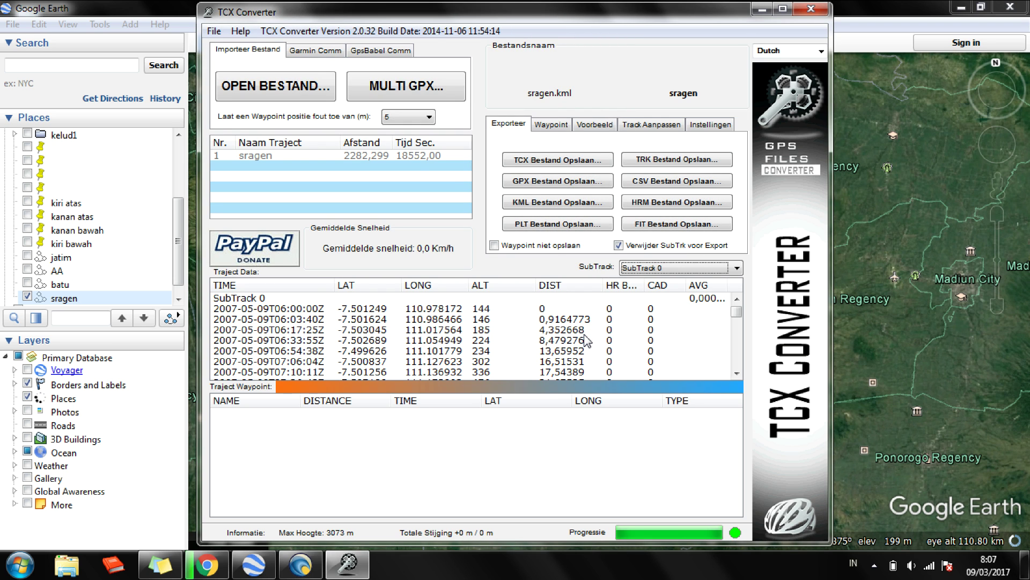
Launch Microsoft Office Excel 2007 with a blank workbook
click(22, 570)
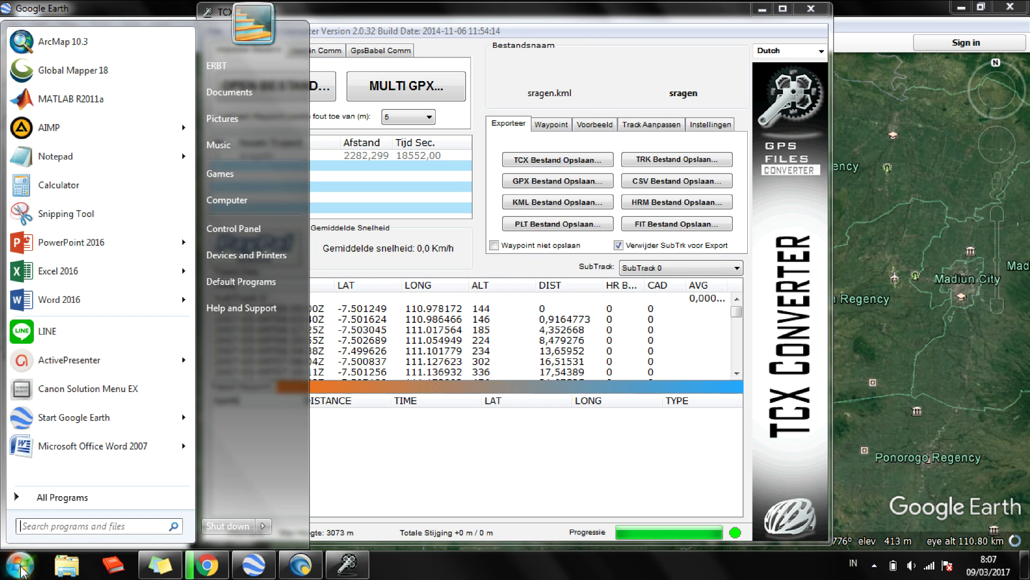
text(exc)
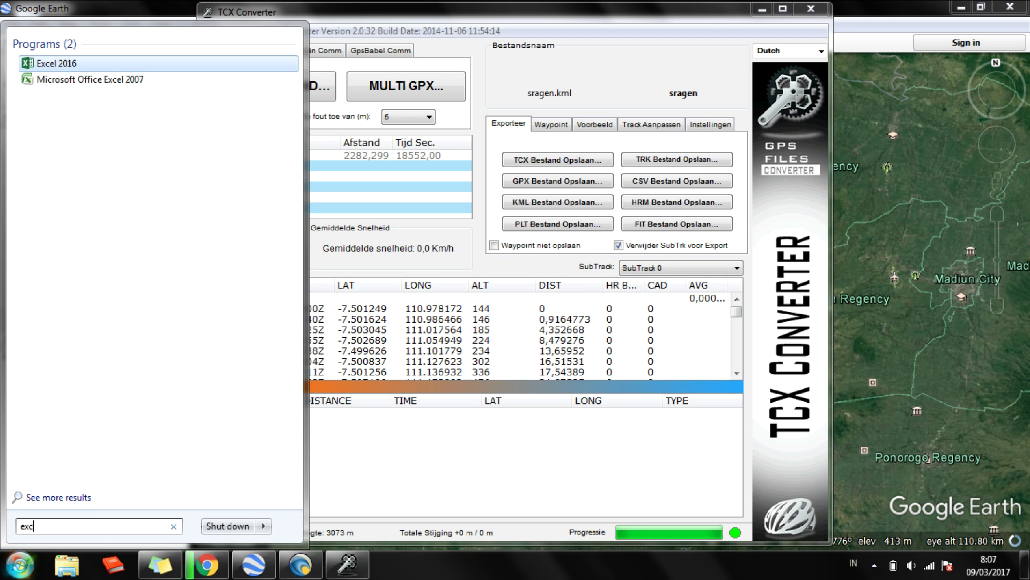
key(Down)
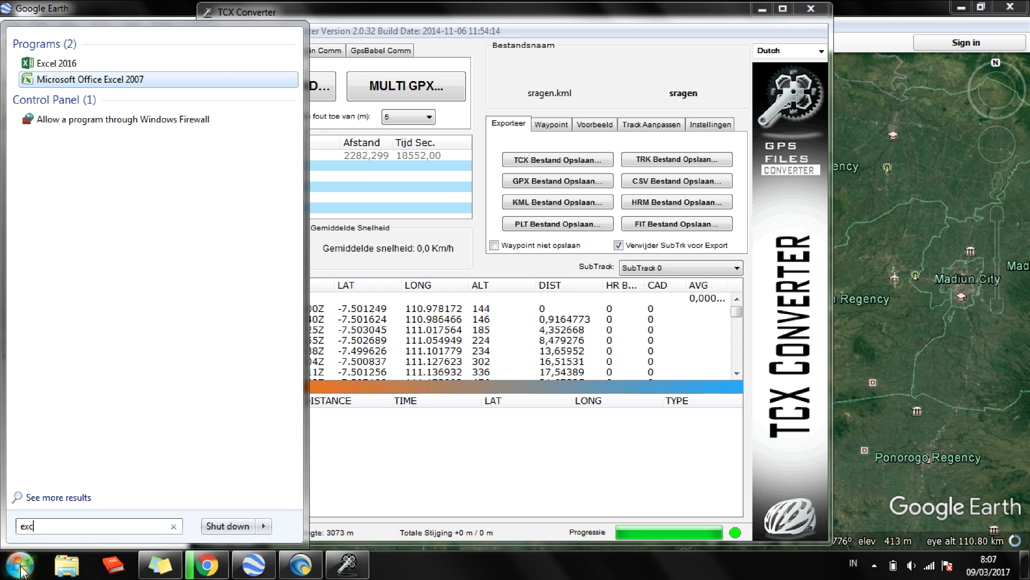
key(Return)
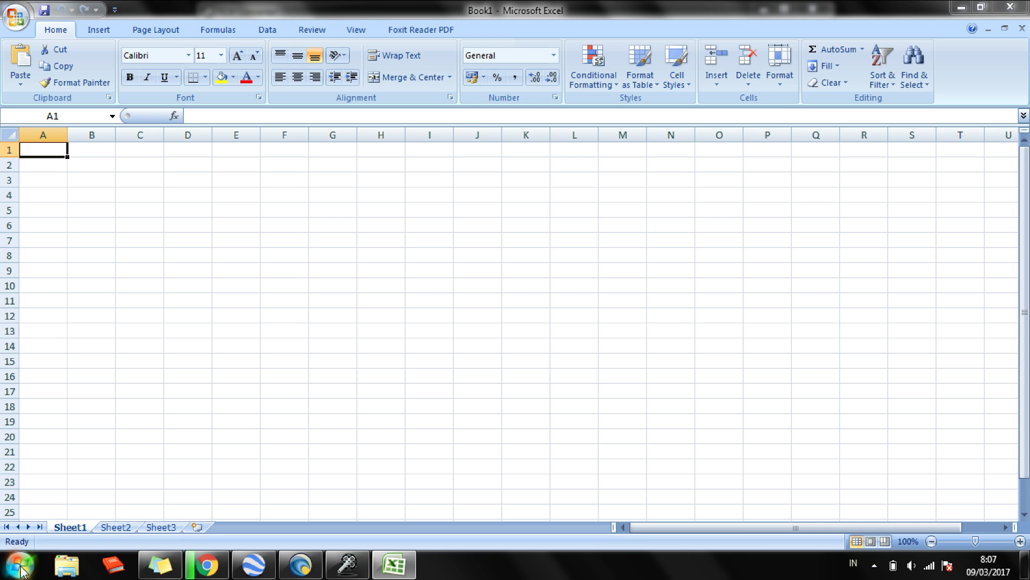
Open sragen.csv from the surfer folder, showing all file types to find it
click(12, 21)
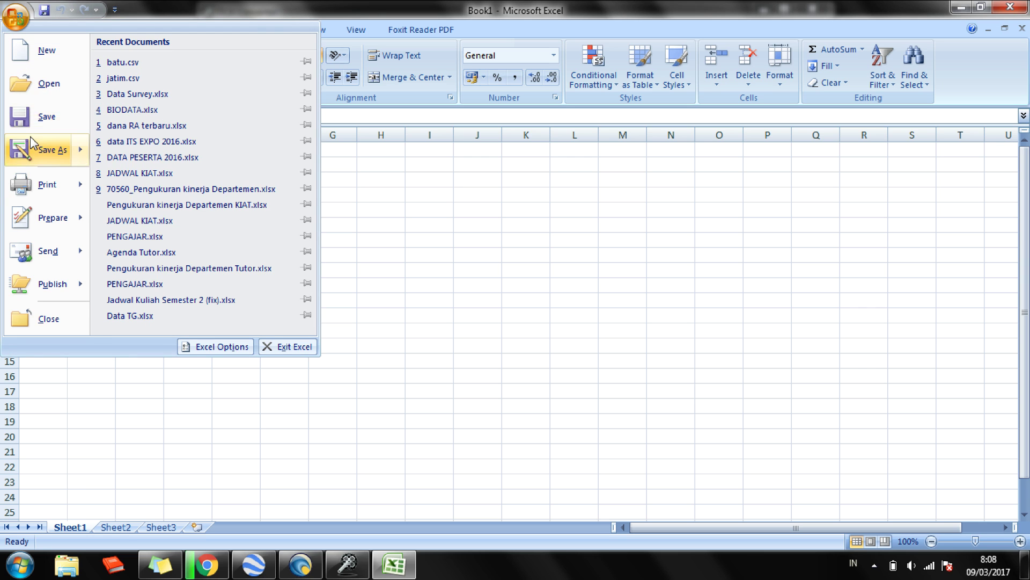
click(40, 96)
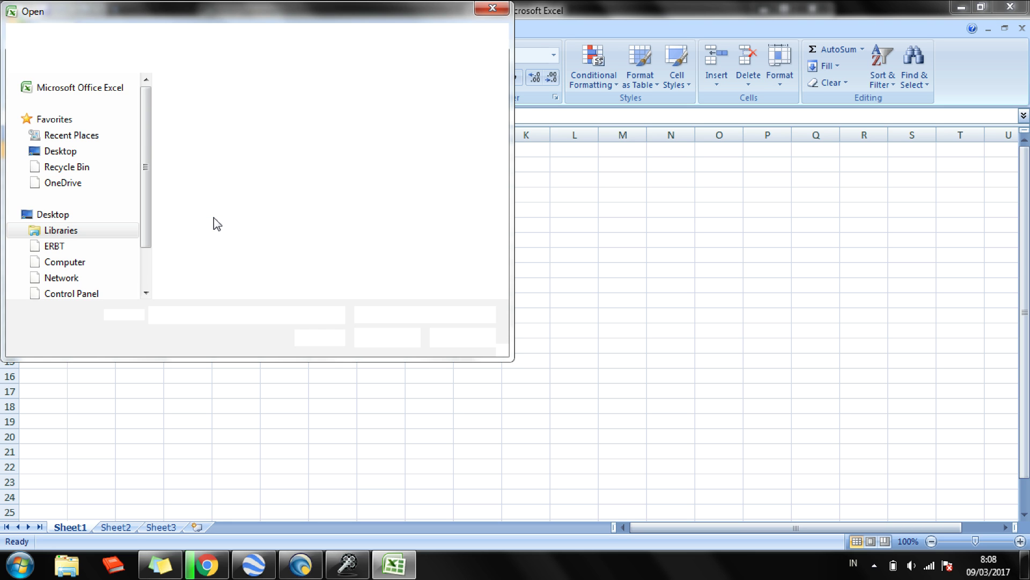
click(145, 175)
click(98, 156)
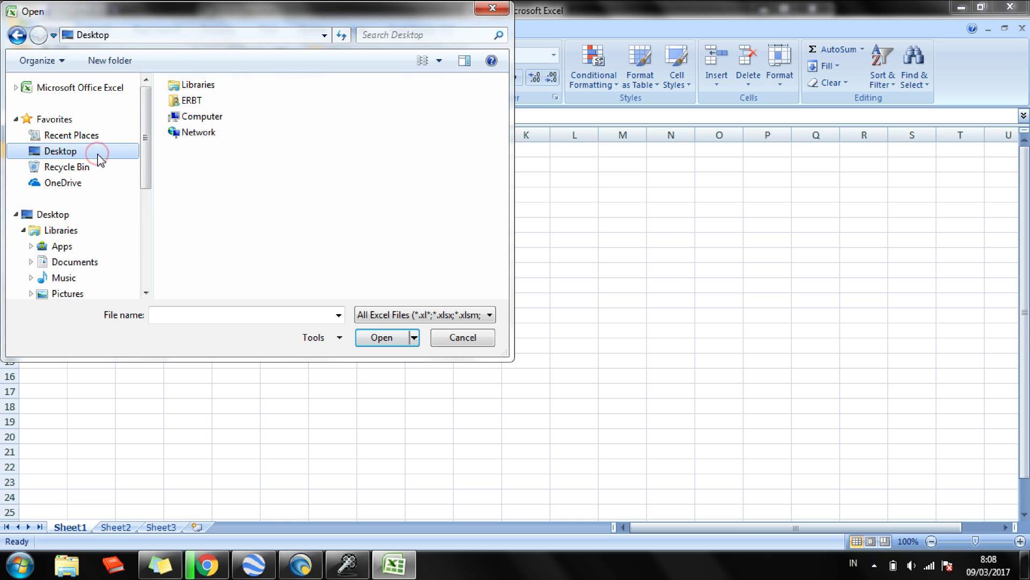
double_click(197, 181)
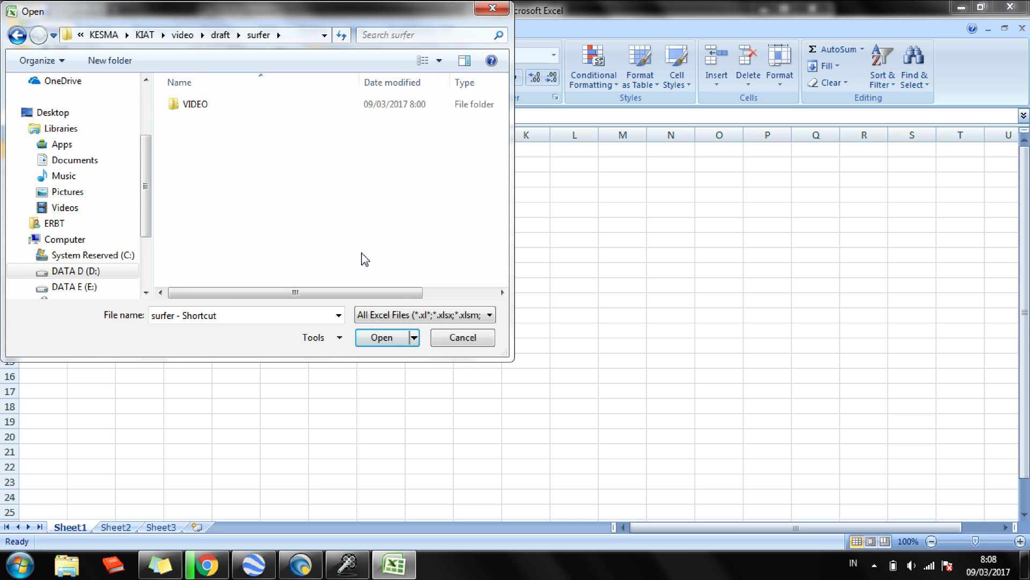
click(412, 315)
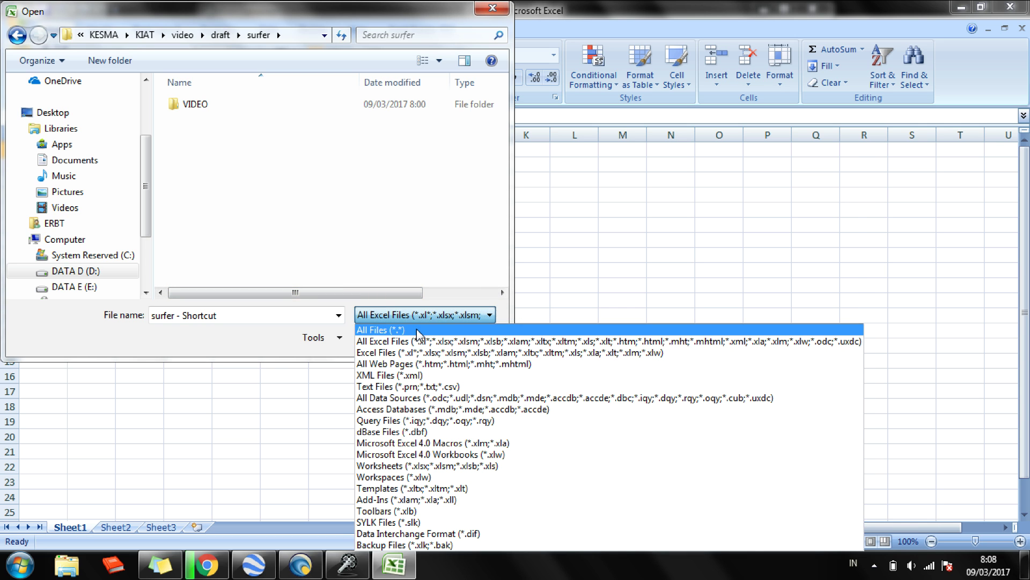
click(417, 331)
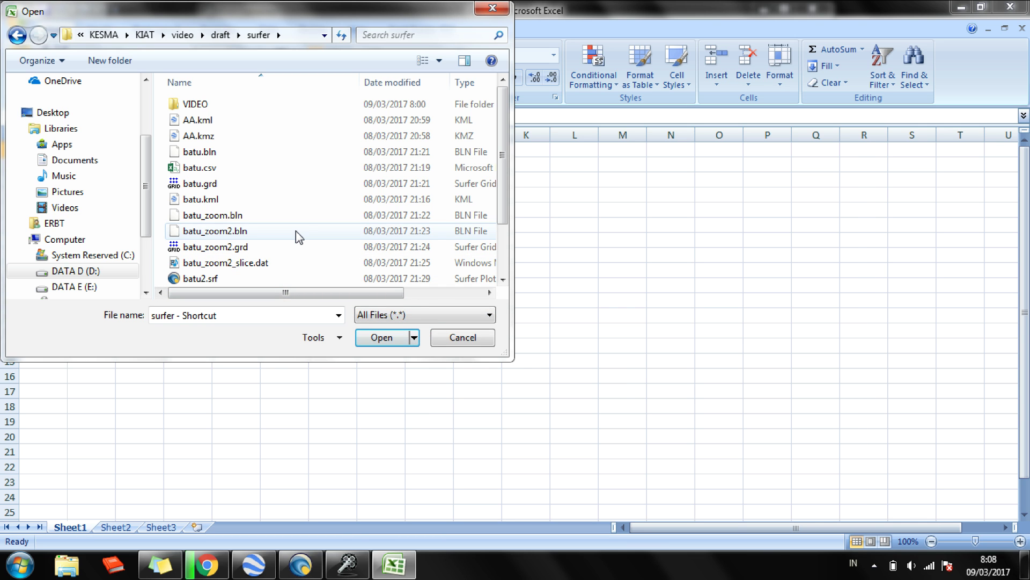
drag(502, 199, 509, 255)
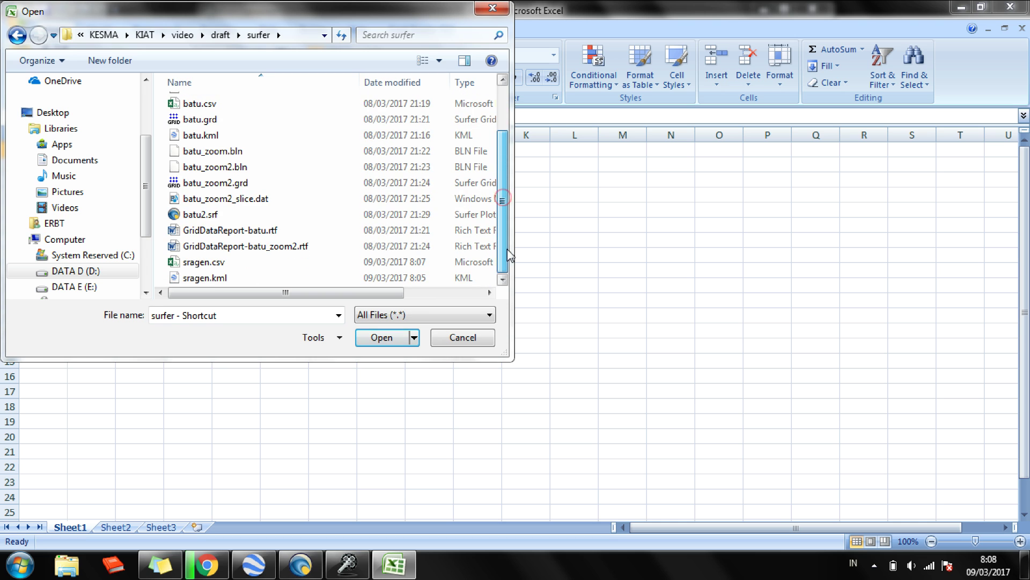
click(462, 261)
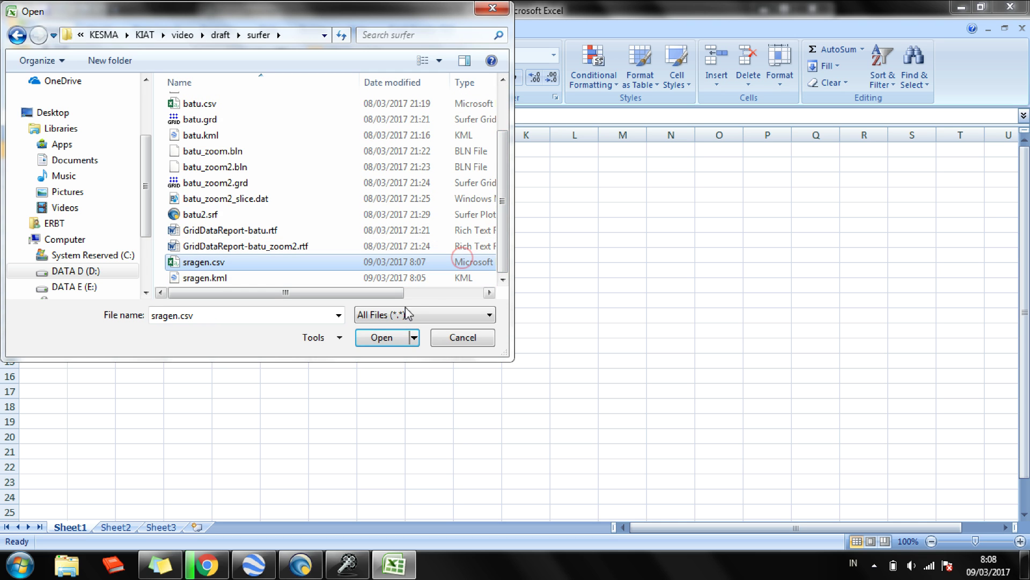
click(394, 339)
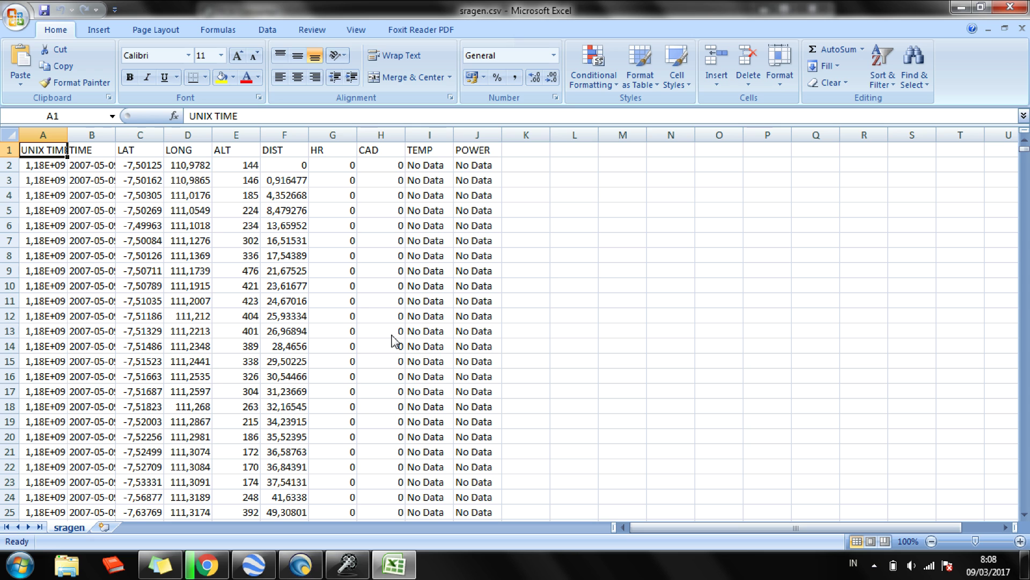
Switch to Surfer, create a new worksheet, and copy the LONG column of sragen.csv from Excel into its column A
click(307, 574)
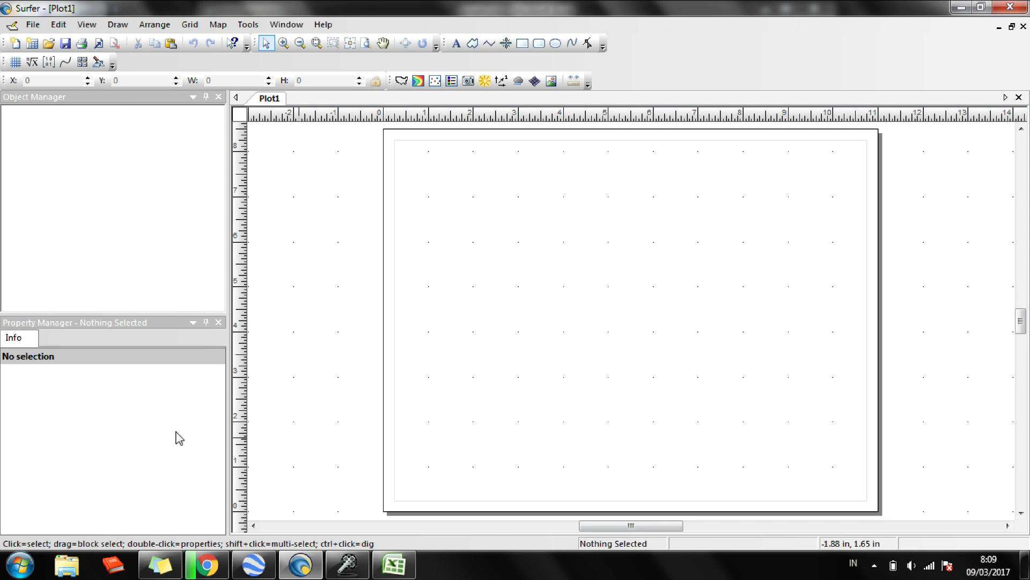
click(32, 44)
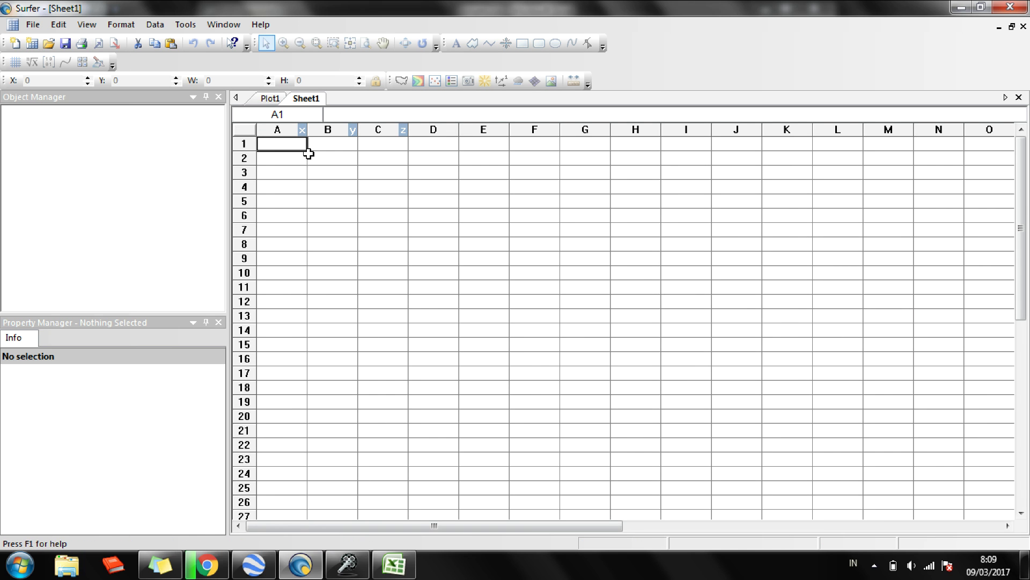
click(394, 563)
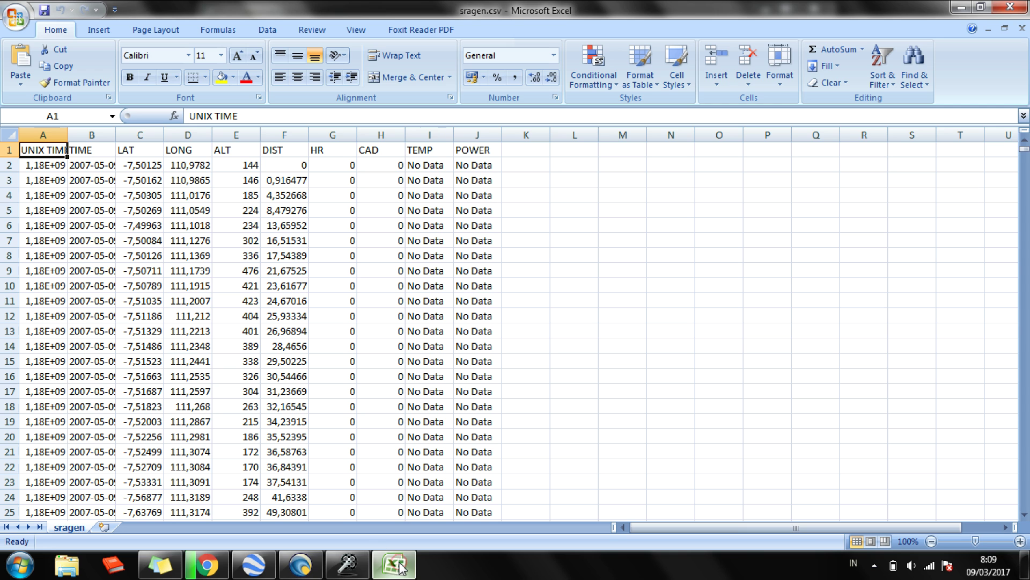
click(188, 135)
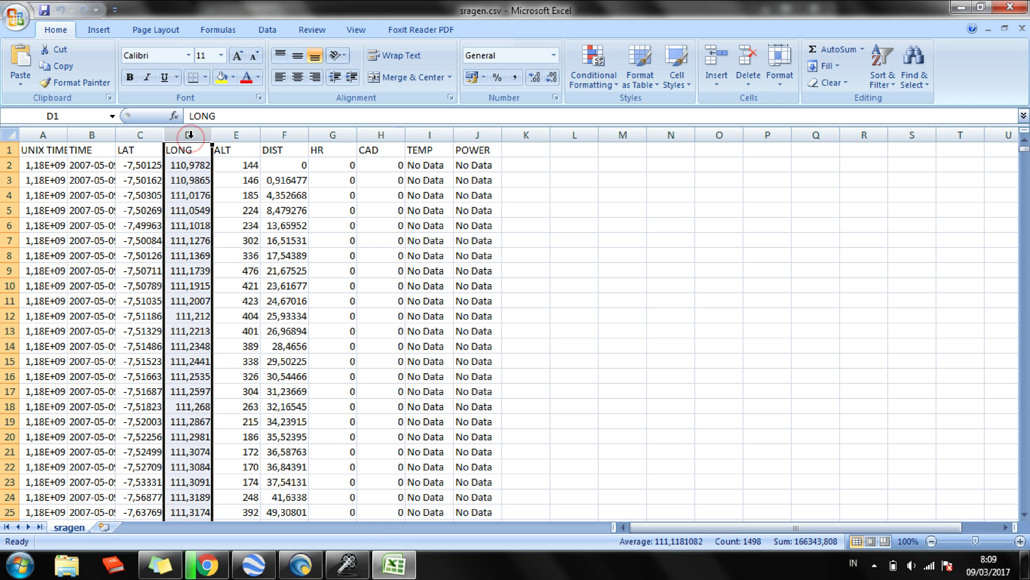
key(ctrl+c)
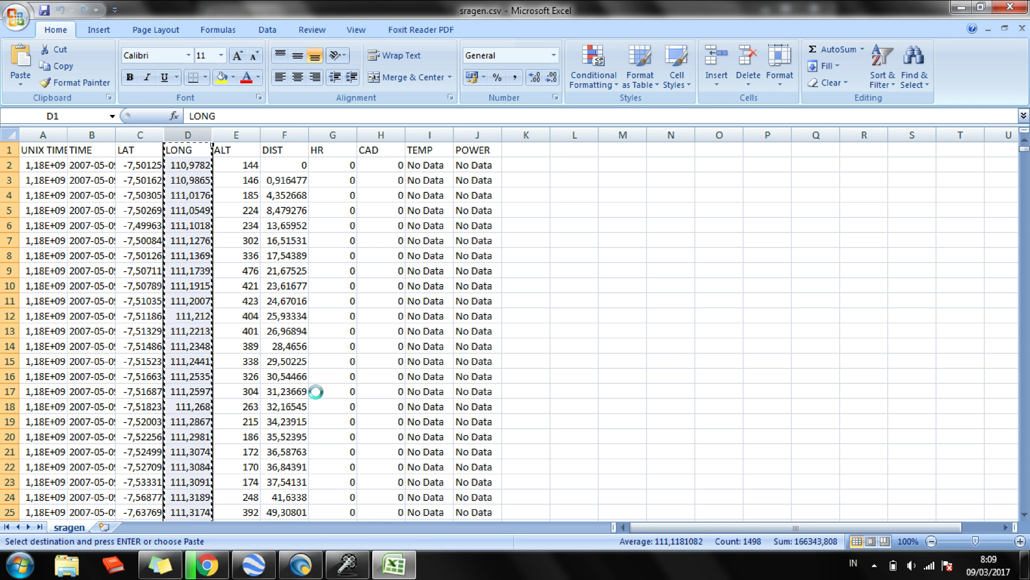
click(254, 569)
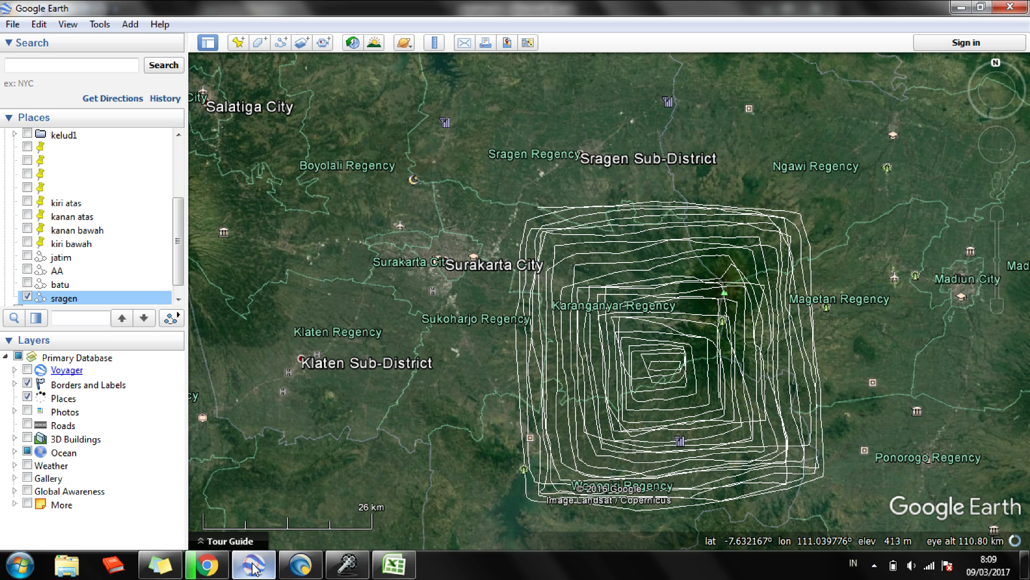
click(298, 563)
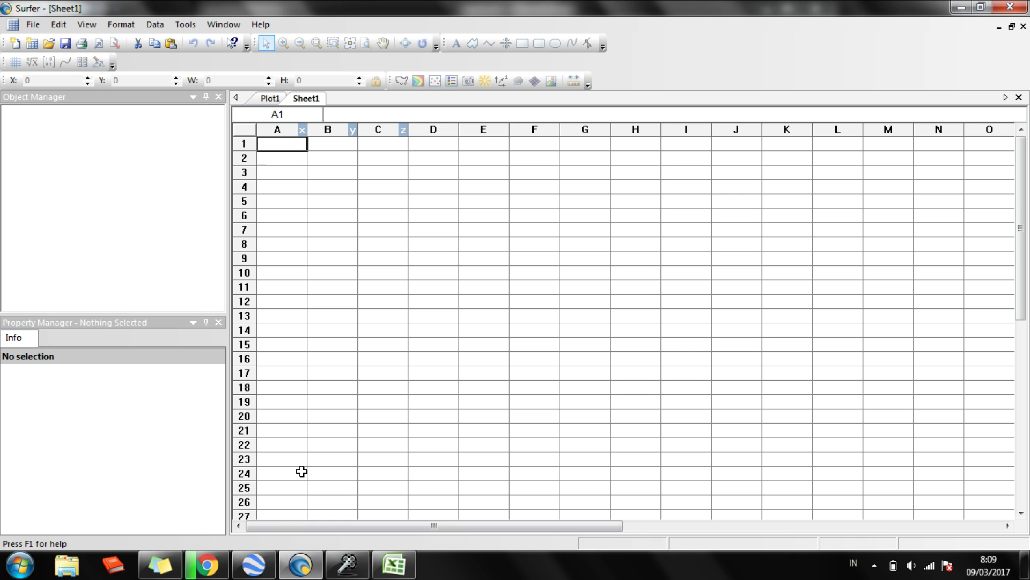
key(ctrl+v)
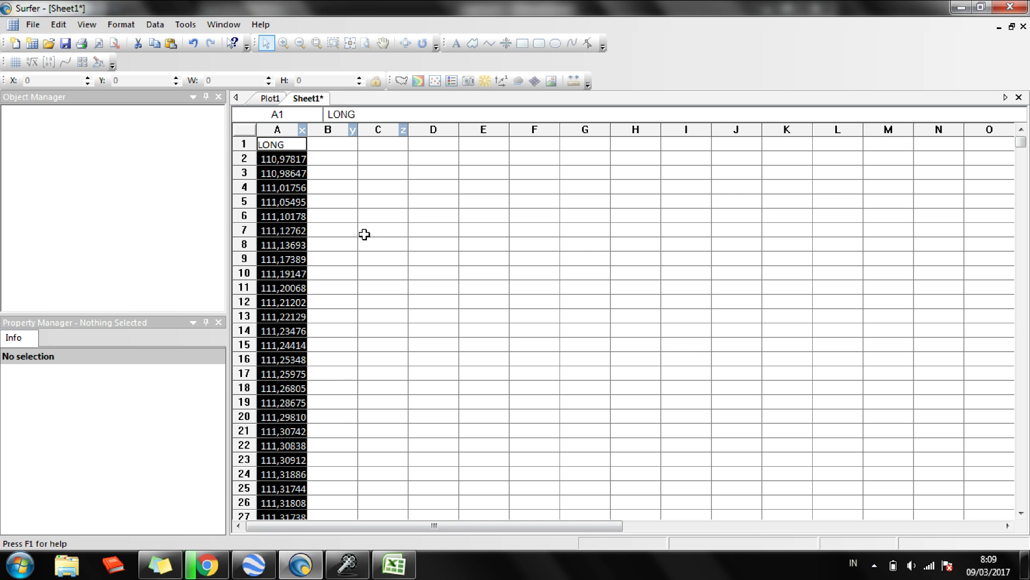
Copy the LAT column of sragen.csv from Excel into column B of the Surfer worksheet
click(386, 561)
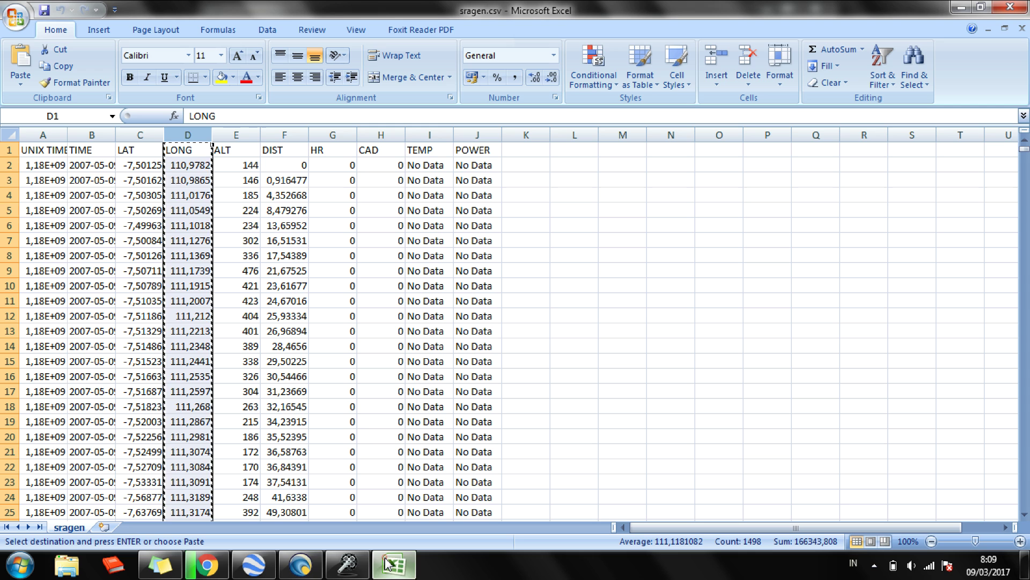
click(149, 129)
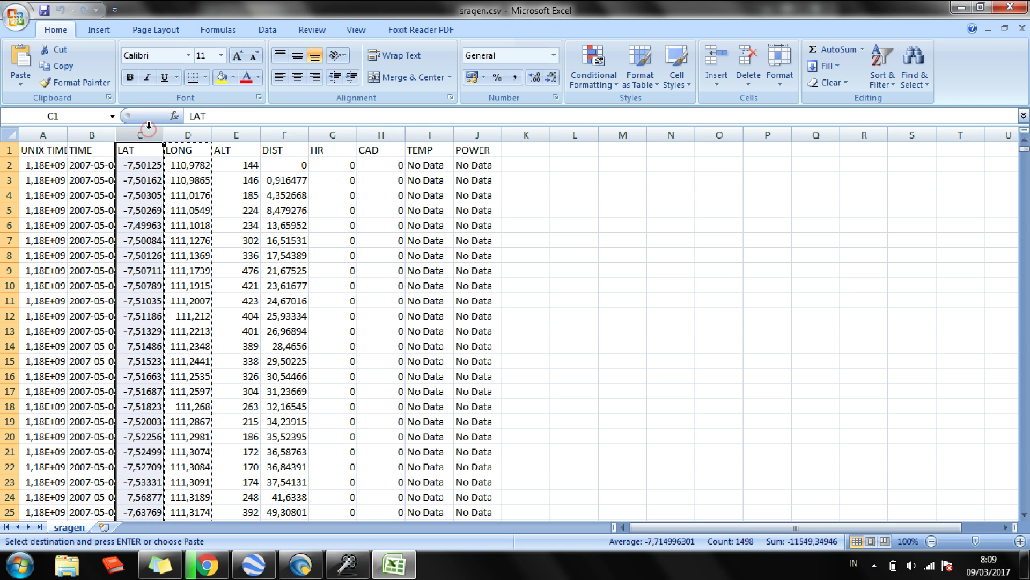
key(ctrl+c)
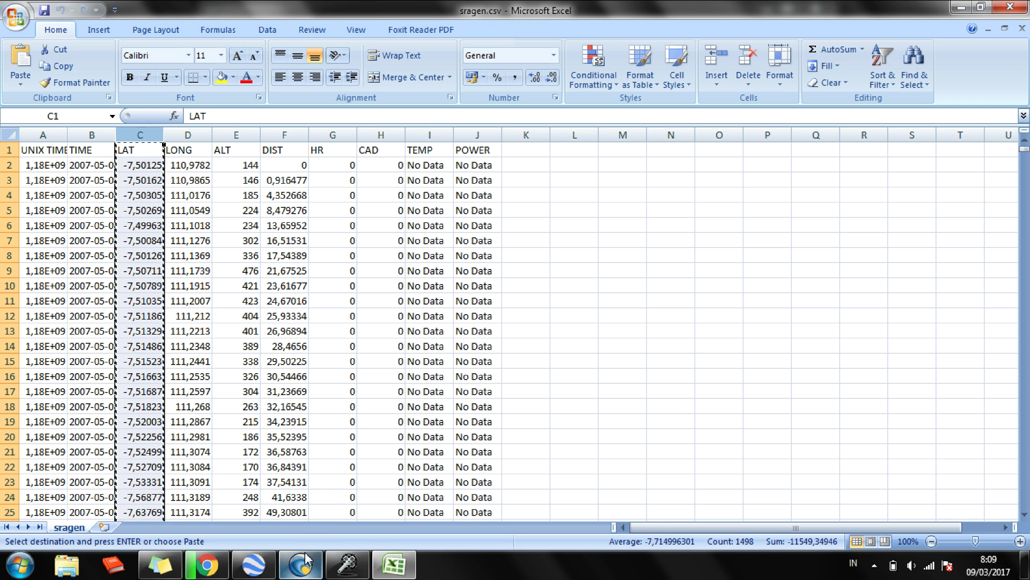
click(303, 560)
click(347, 148)
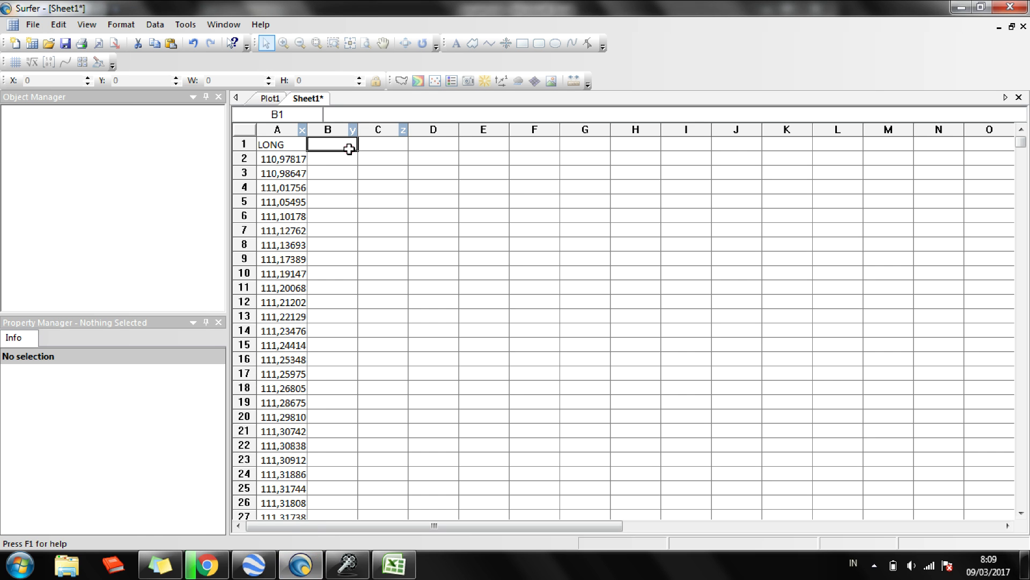
key(ctrl+v)
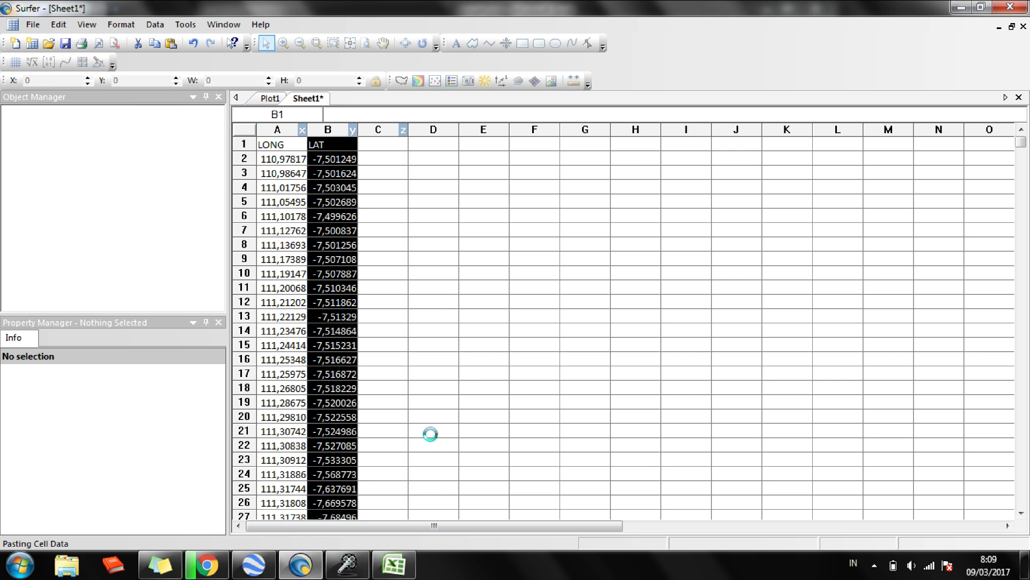
Copy the ALT column of sragen.csv from Excel into column C of the Surfer worksheet
click(262, 563)
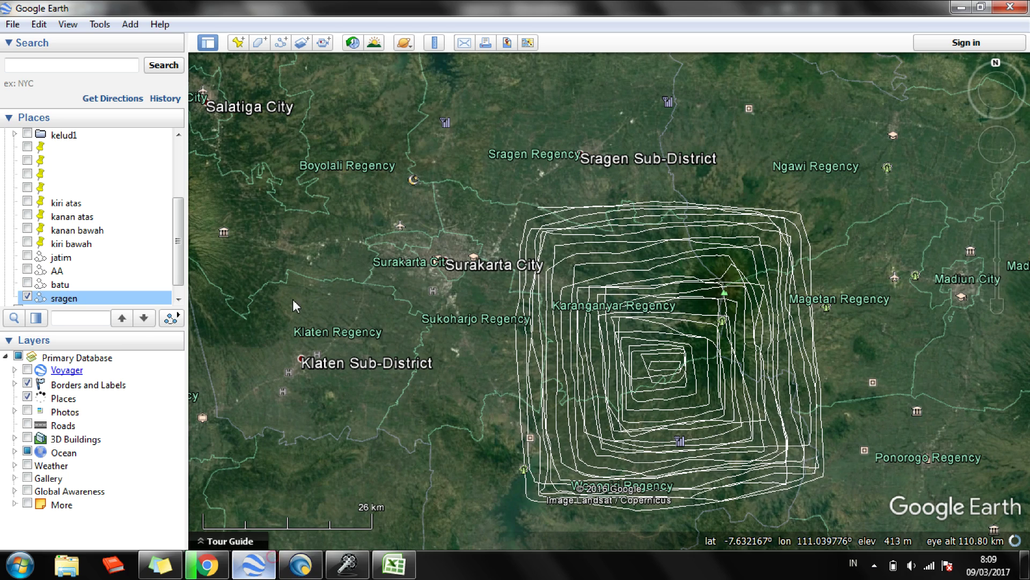
click(349, 569)
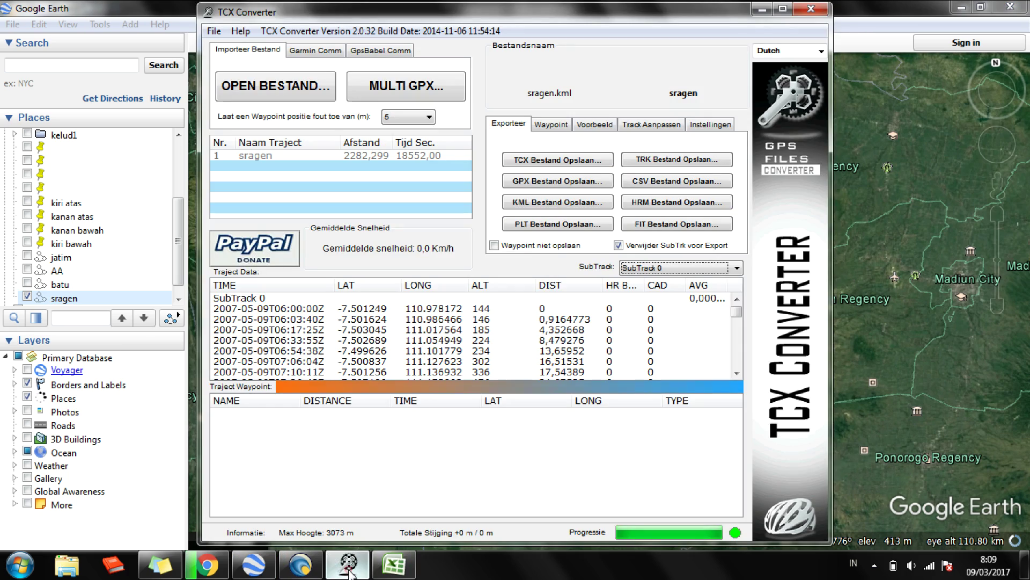
click(382, 574)
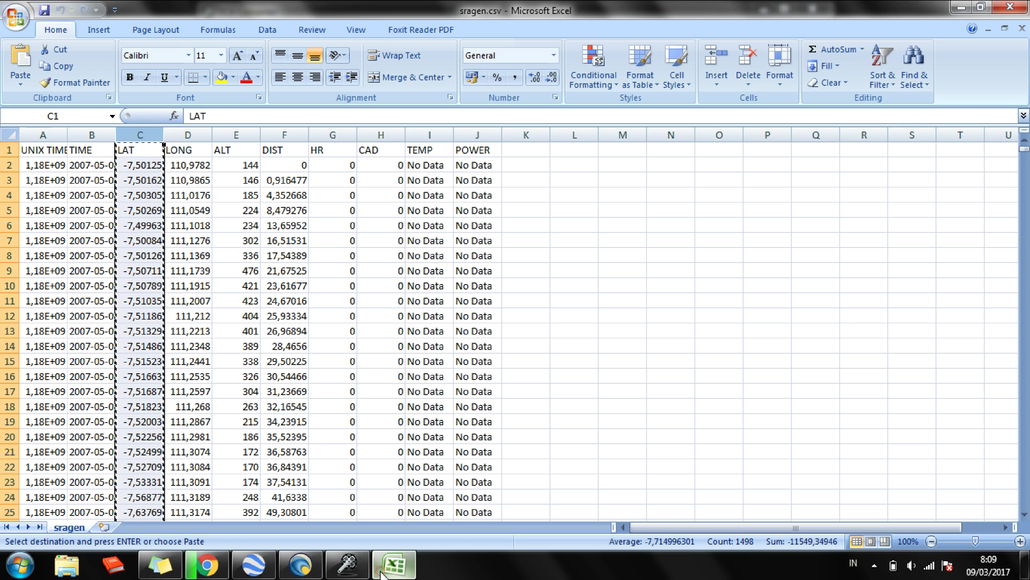
click(234, 132)
key(ctrl+c)
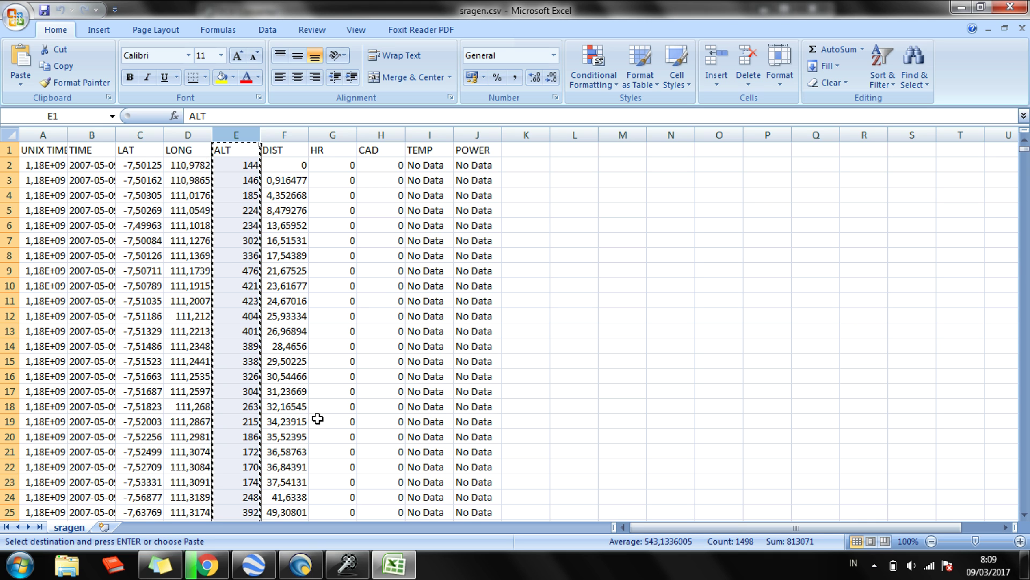
click(315, 566)
click(401, 147)
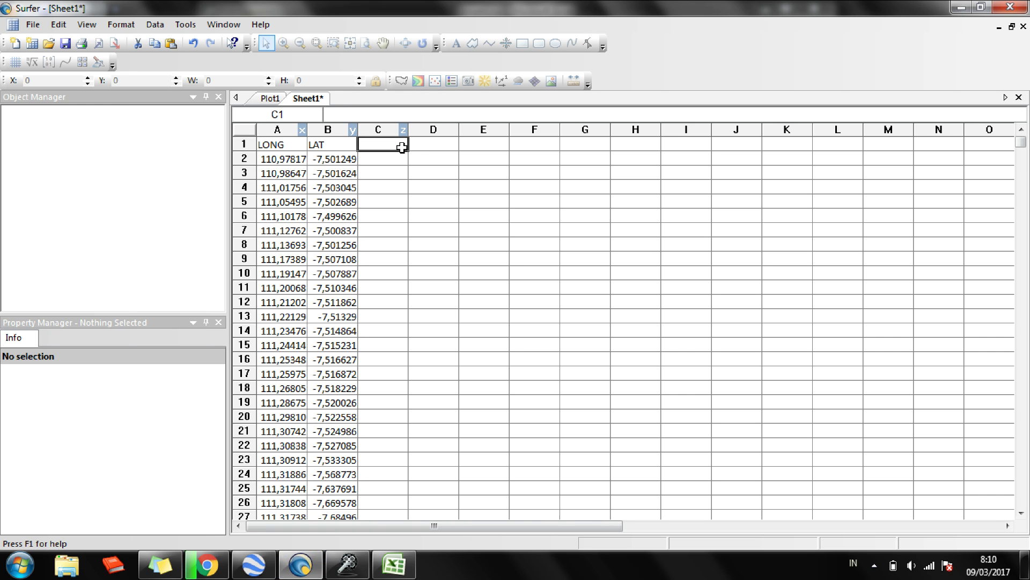
key(ctrl+v)
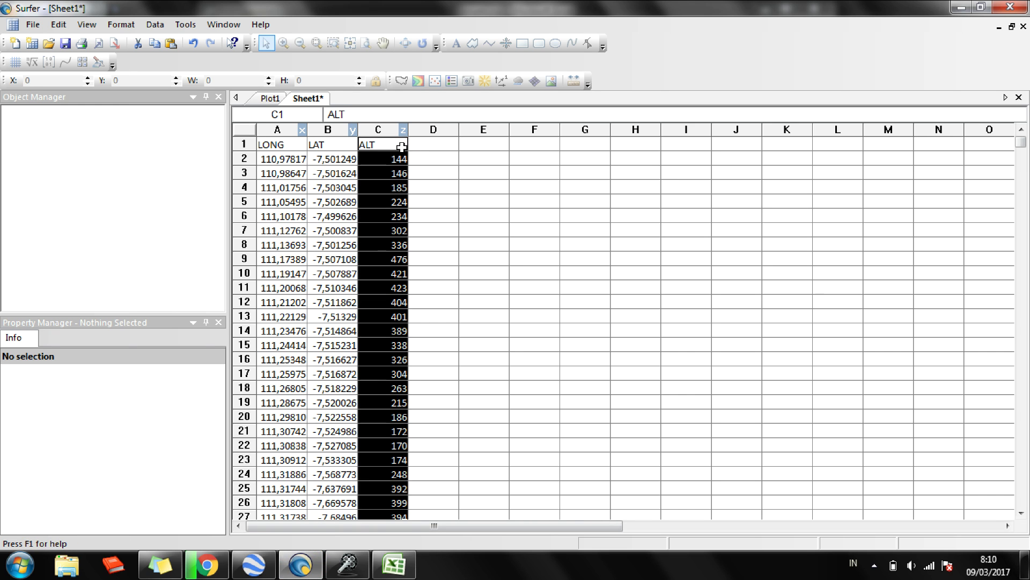
click(396, 172)
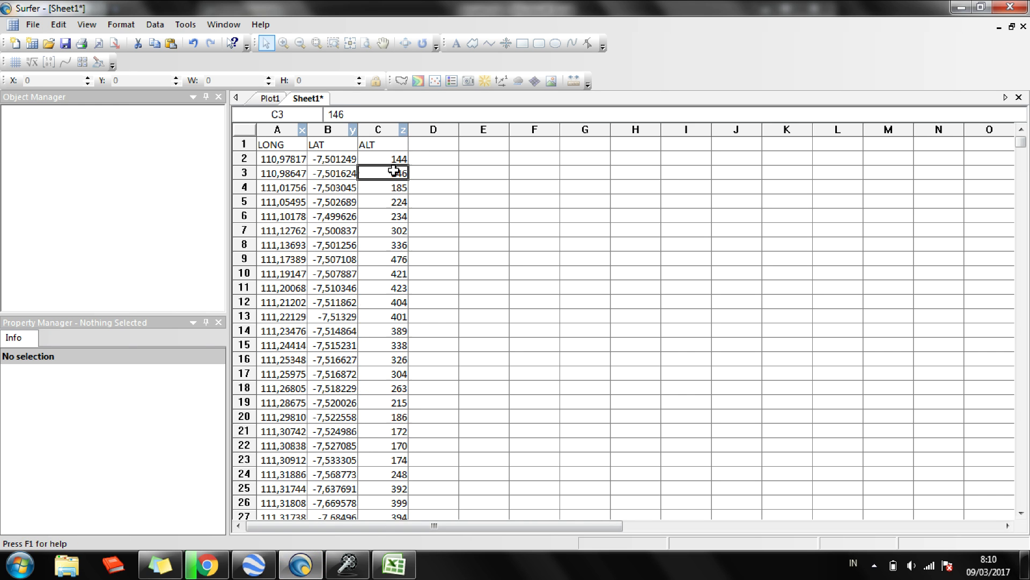
Delete the header row containing LONG, LAT and ALT from the worksheet
click(244, 143)
right_click(245, 142)
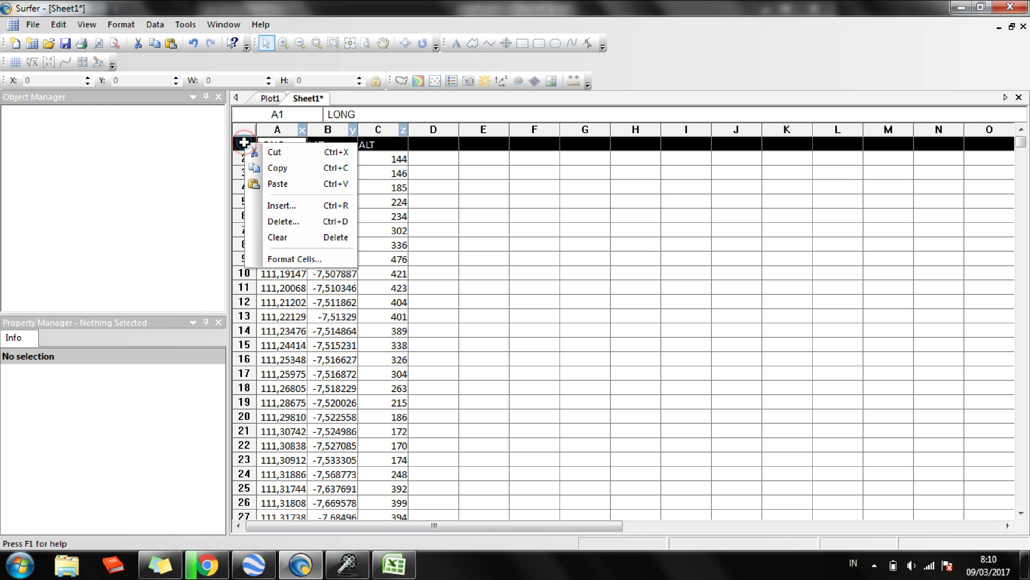
click(268, 221)
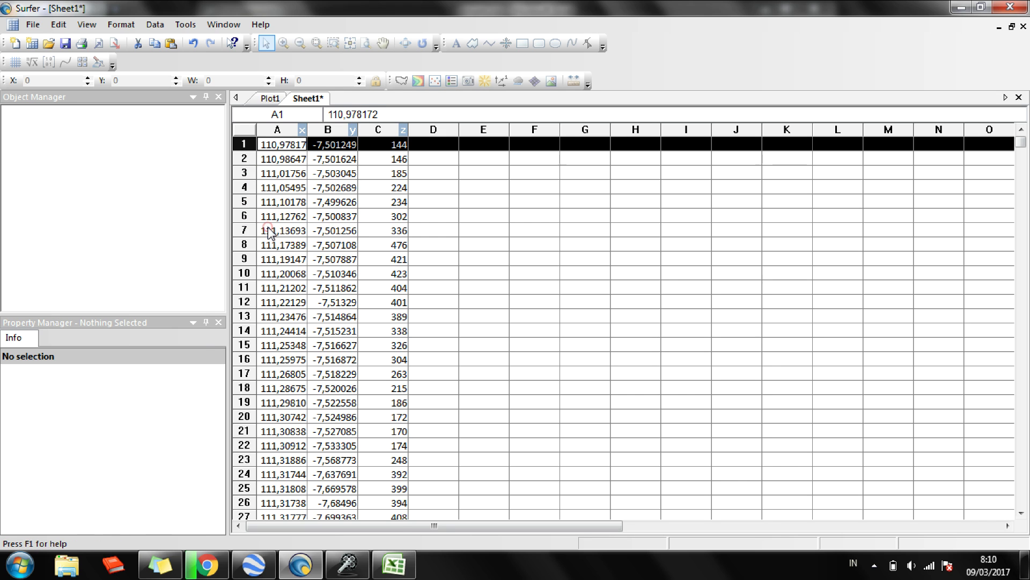
click(343, 232)
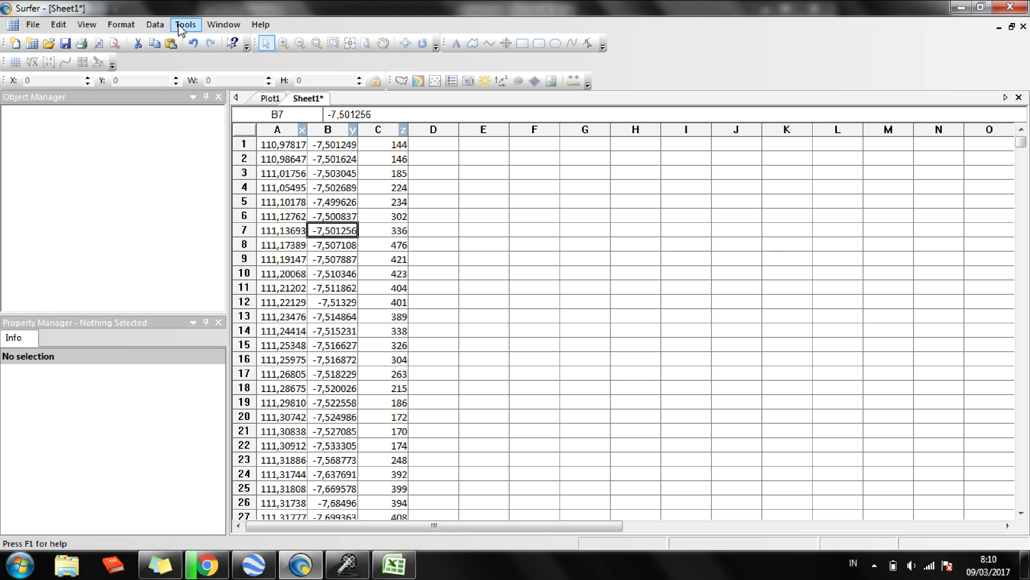
click(160, 25)
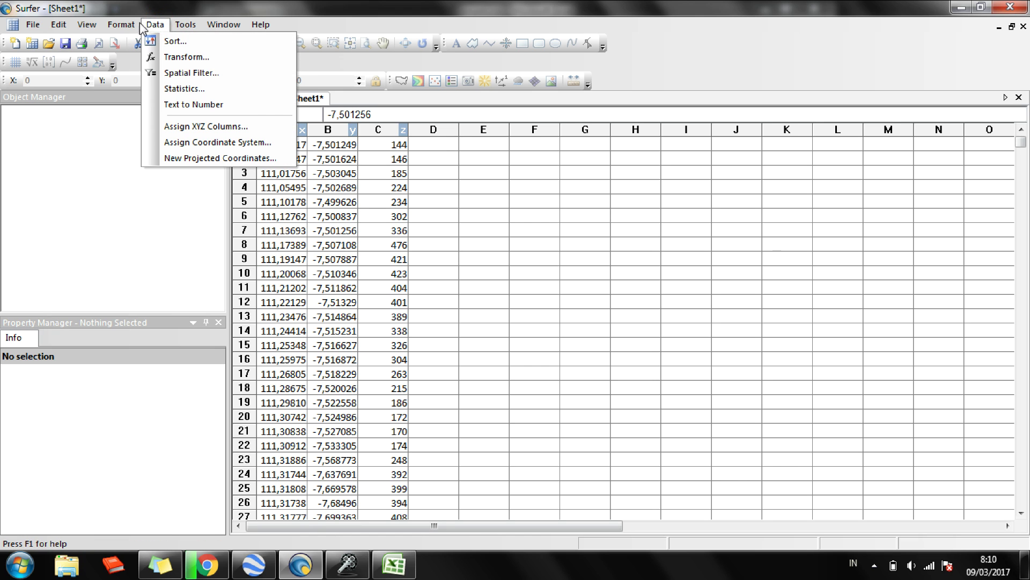
click(155, 25)
click(185, 25)
click(364, 244)
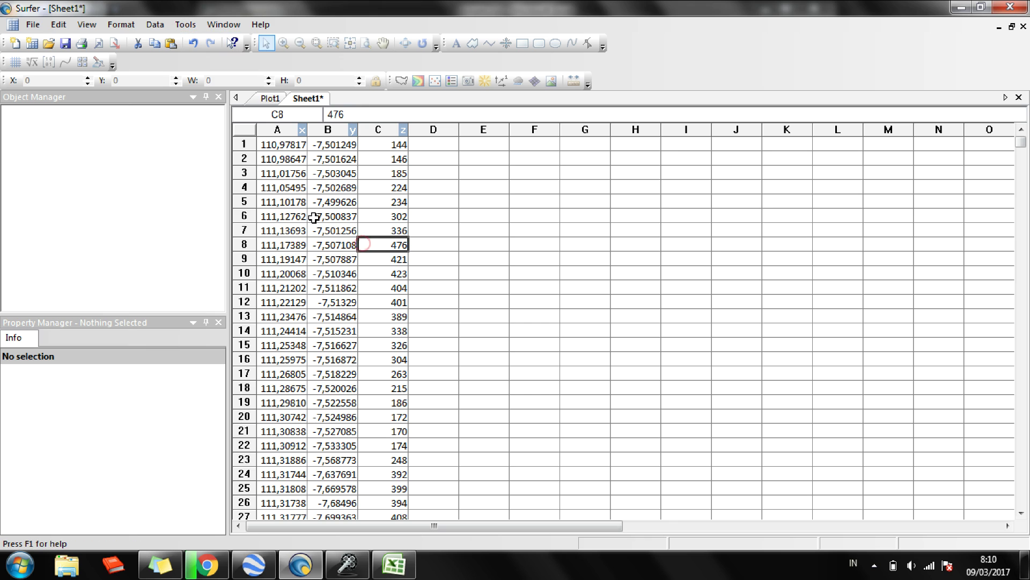
Save the worksheet as sragen in the BLN Golden Software Blanking format, accepting the loss of formatting
click(64, 45)
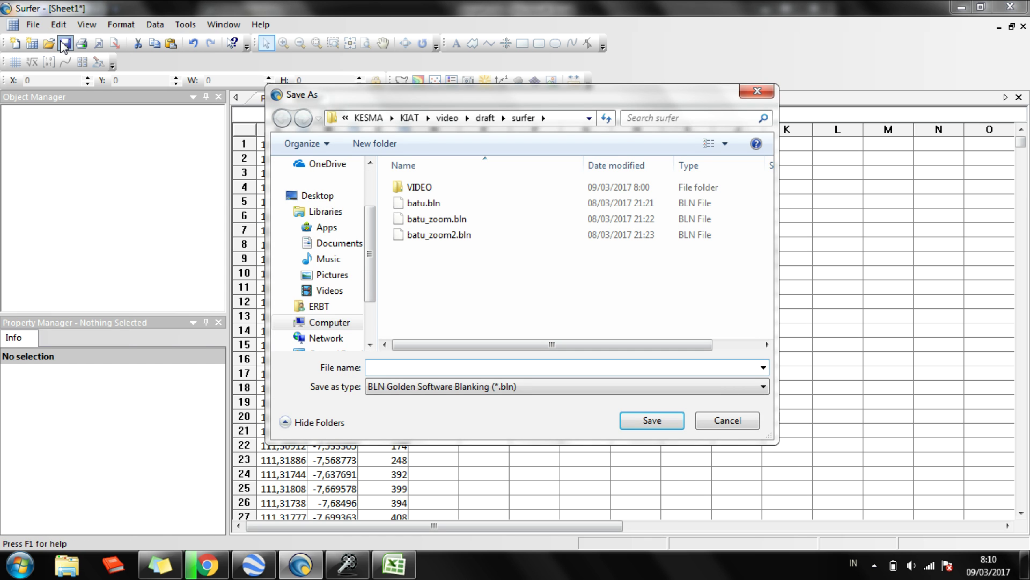
text(sragen)
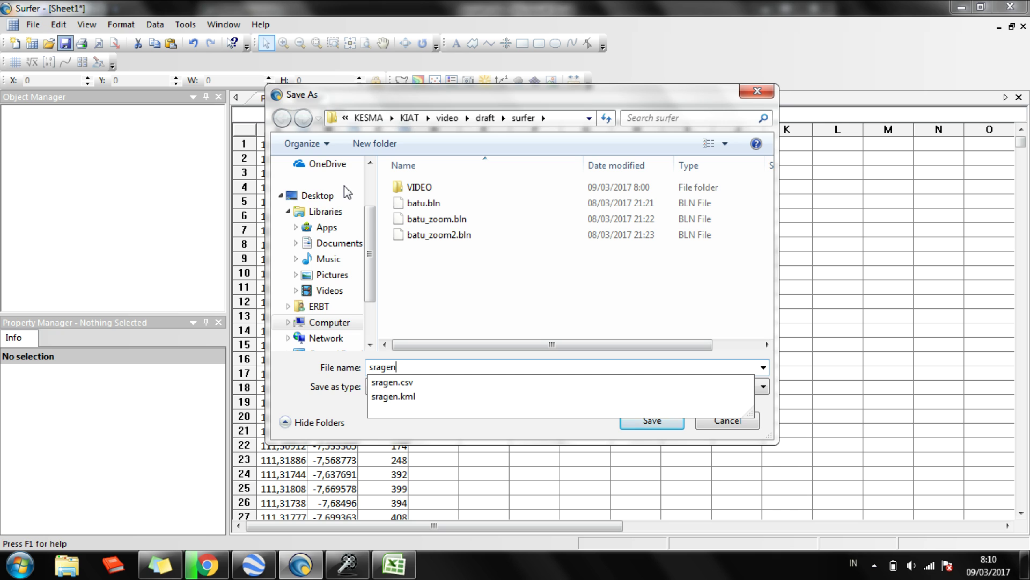
click(324, 401)
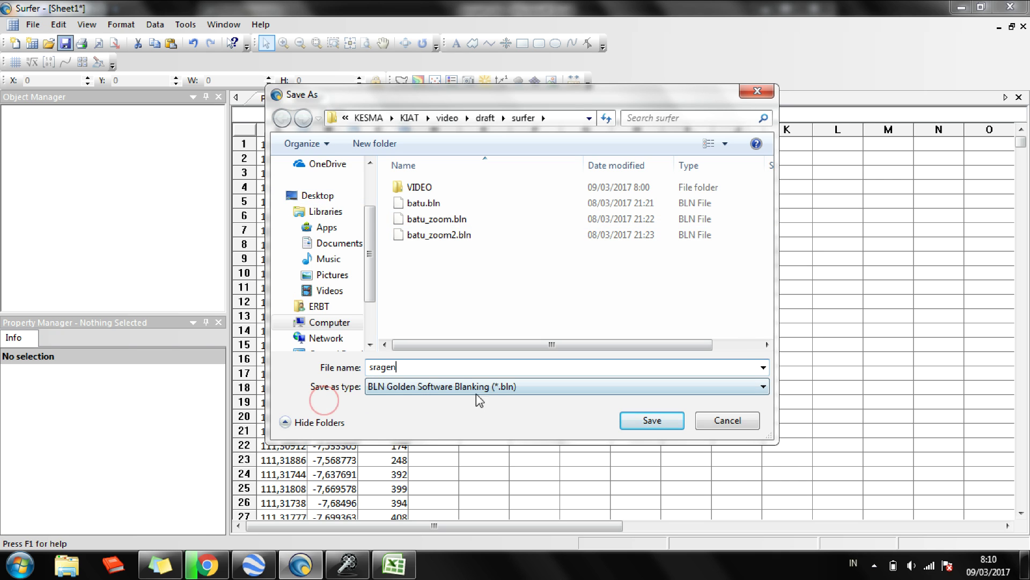
click(651, 428)
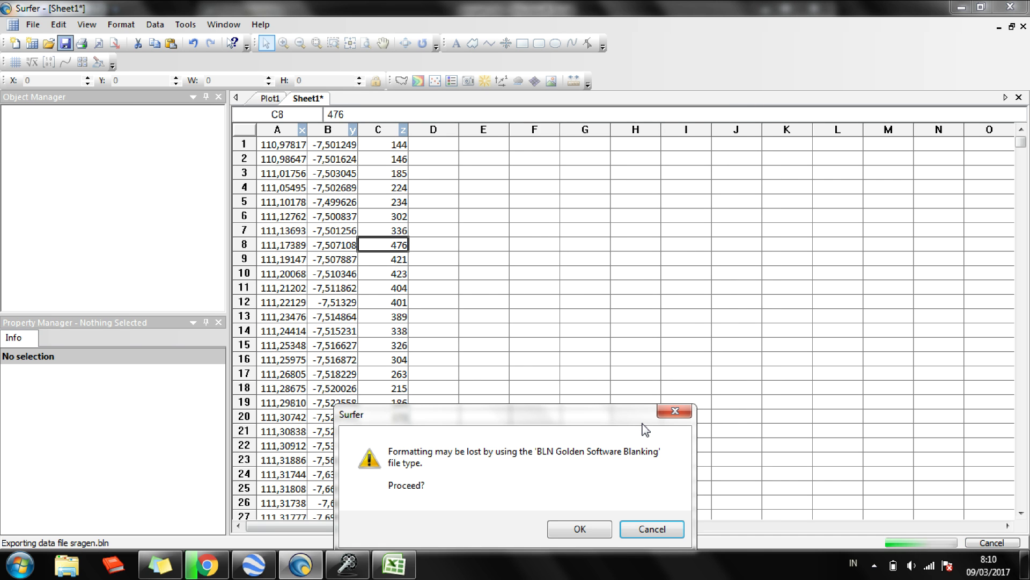
click(593, 530)
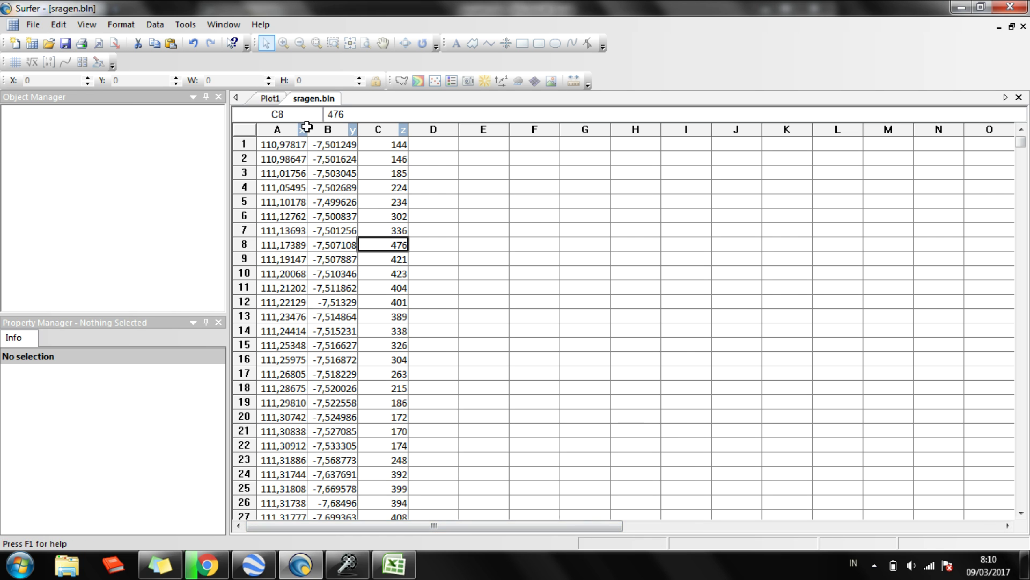
Grid the sragen.bln data in Plot1 with Kriging, using columns A, B and C as X, Y and Z, and output sragen.grd
click(270, 99)
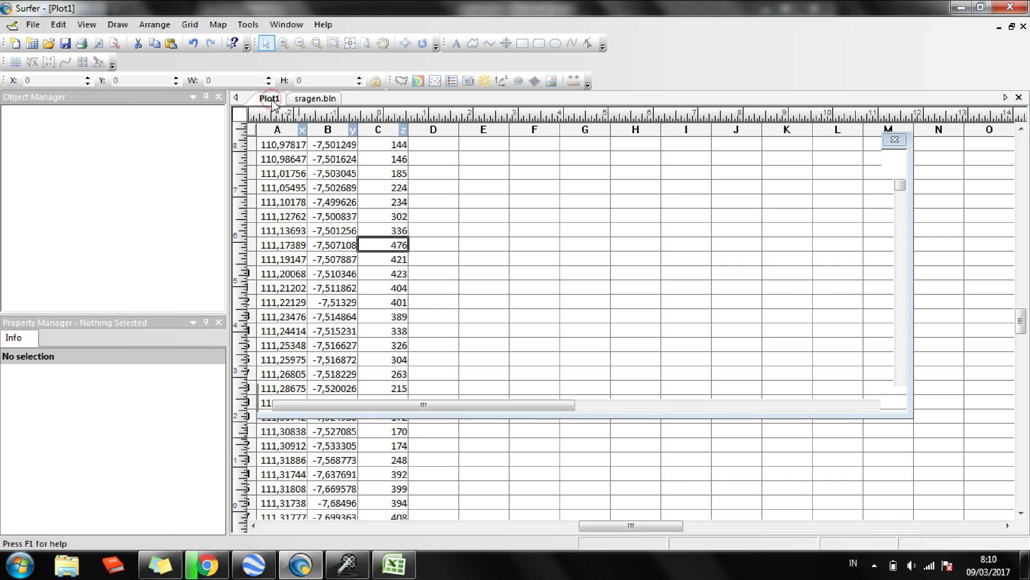
click(190, 25)
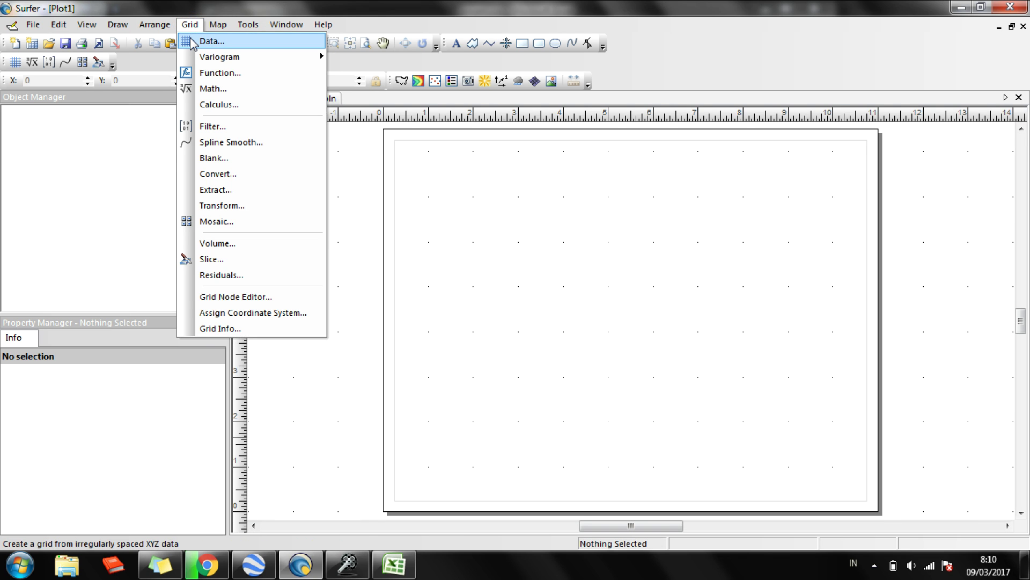
click(210, 42)
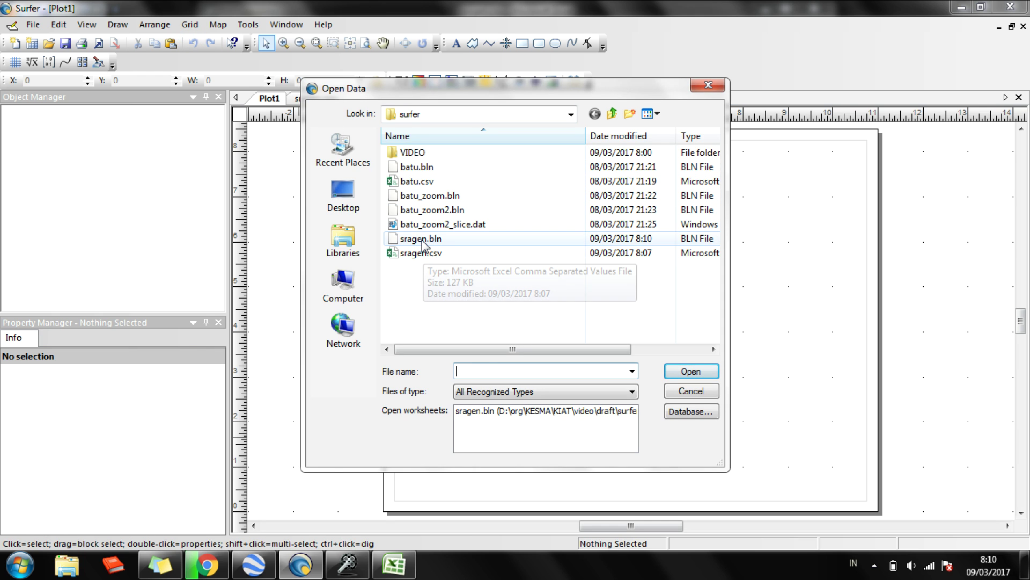
click(422, 239)
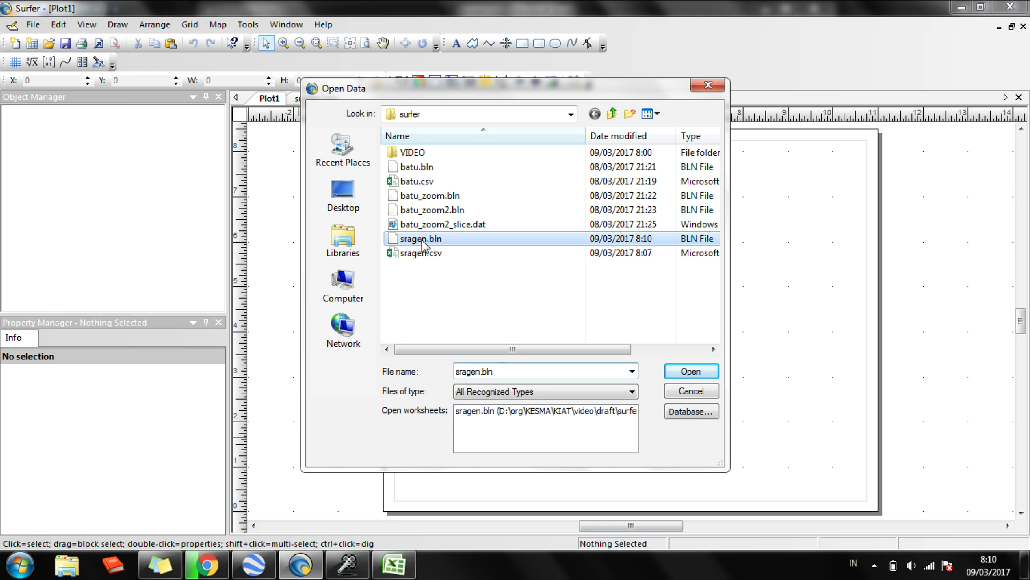
click(683, 376)
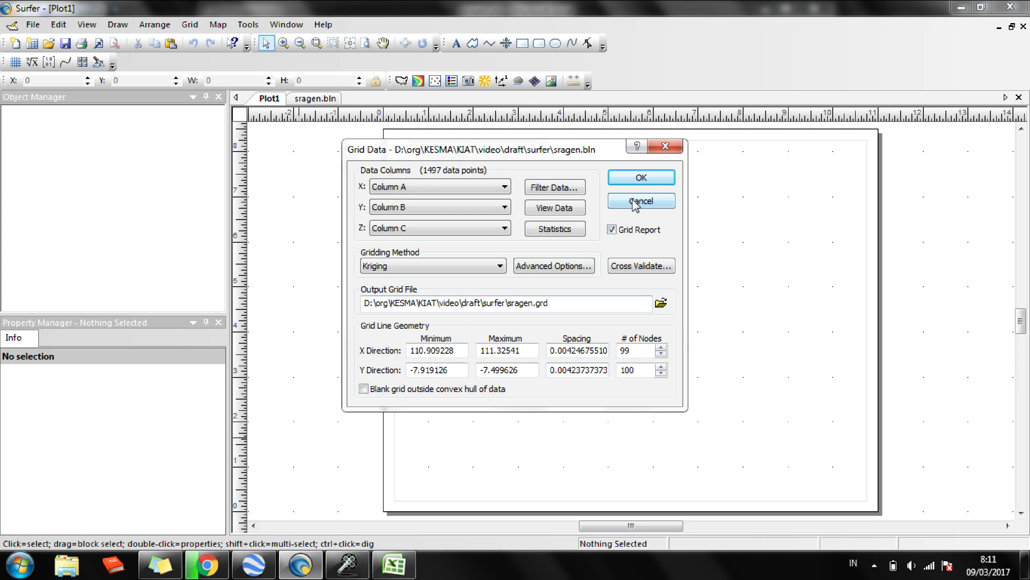
click(642, 178)
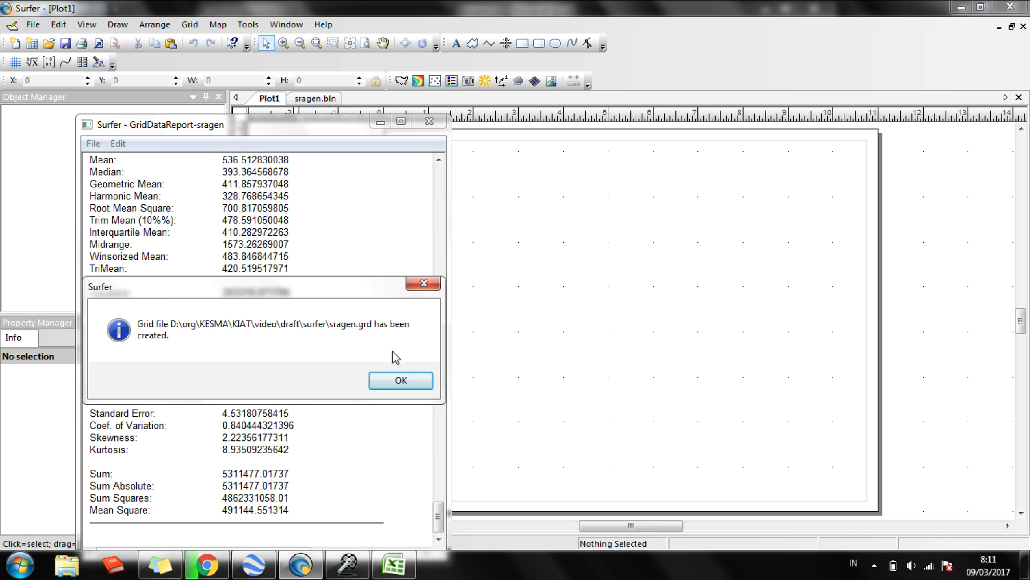
click(395, 379)
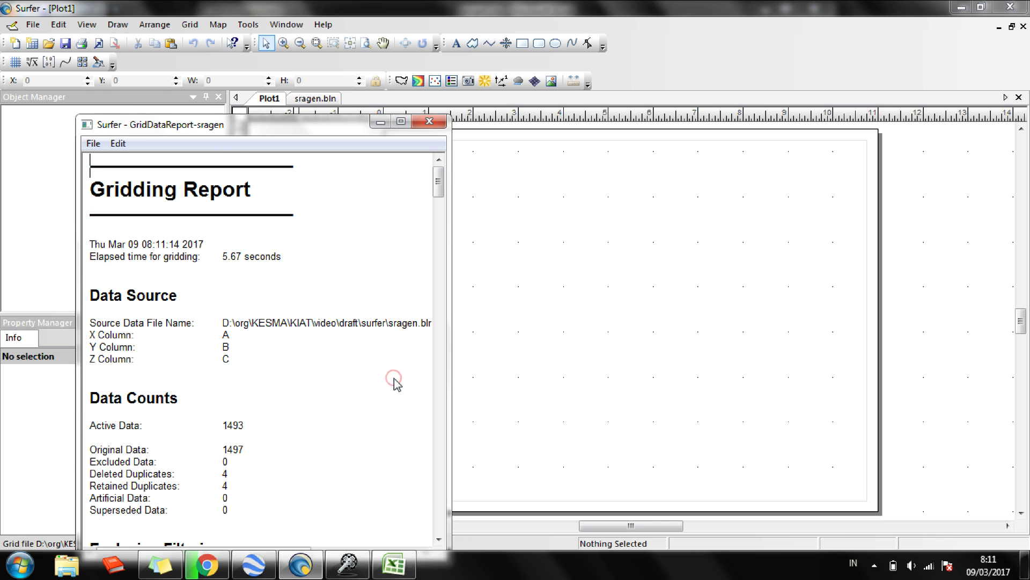
Close the gridding report and save it as GridDataReport-sragen.rtf
click(431, 122)
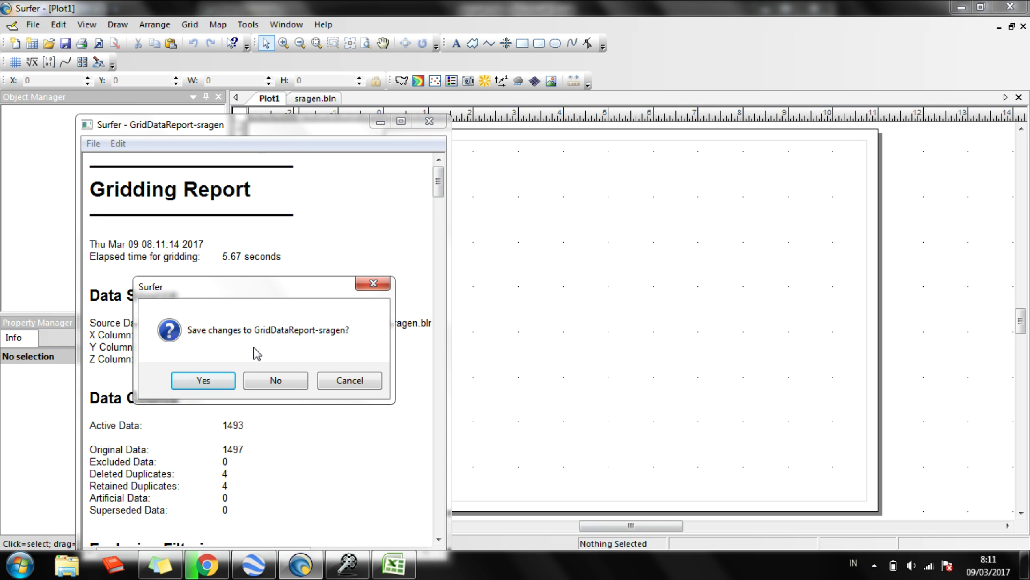
click(223, 382)
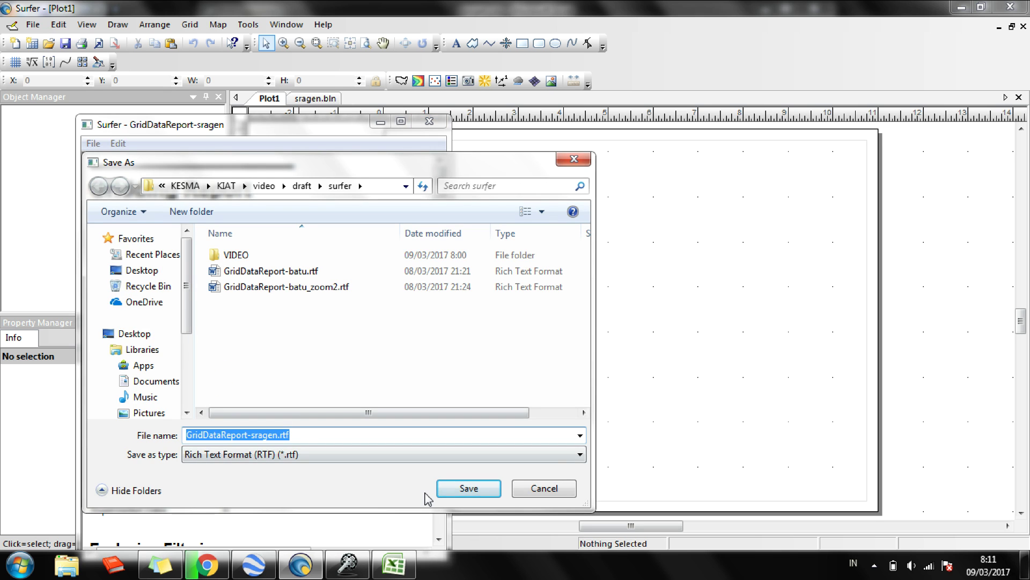
click(469, 489)
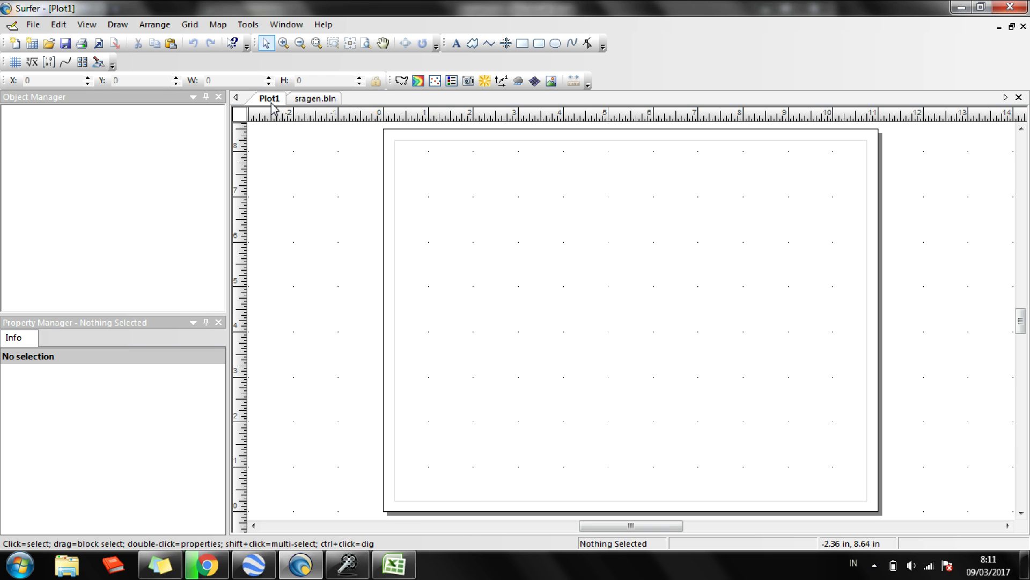
Create a contour map in Plot1 from the sragen.grd grid file
click(190, 25)
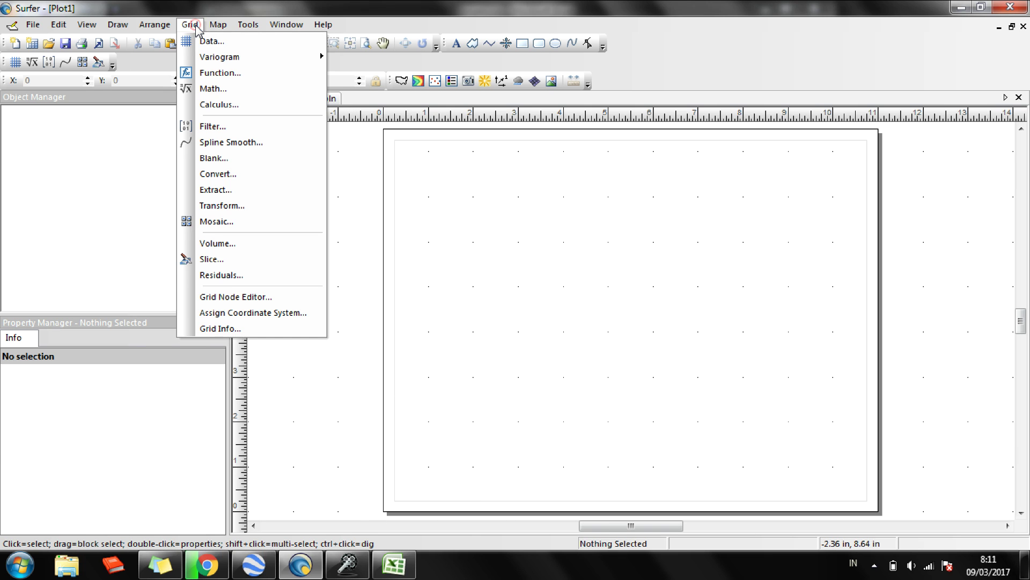
mouse_move(217, 24)
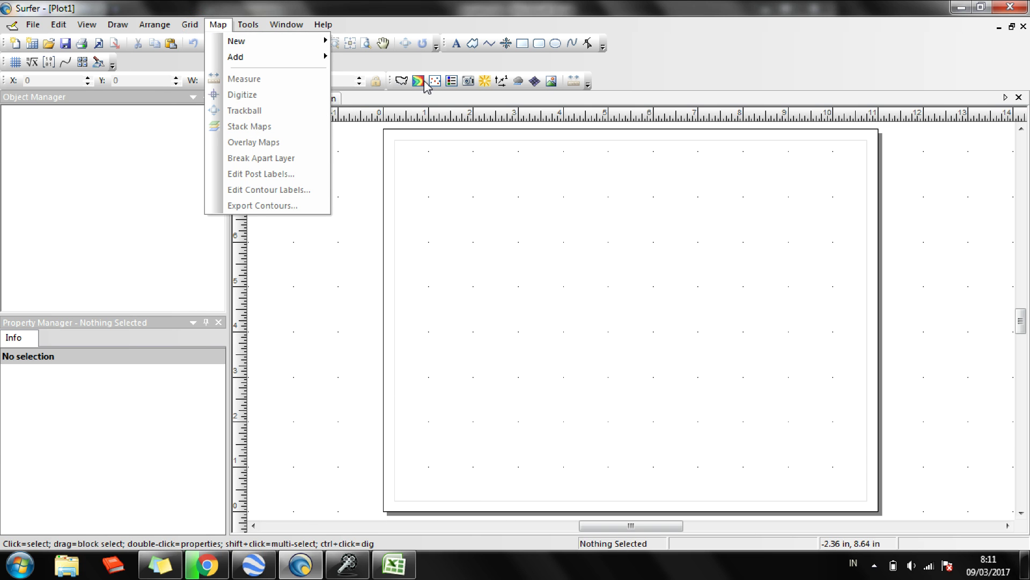
click(418, 81)
click(418, 81)
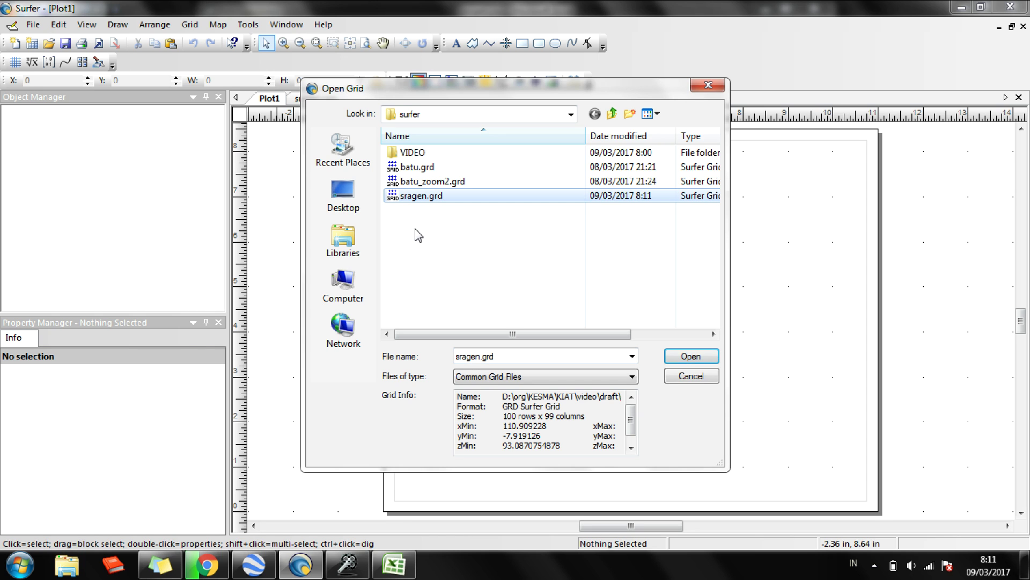
click(690, 356)
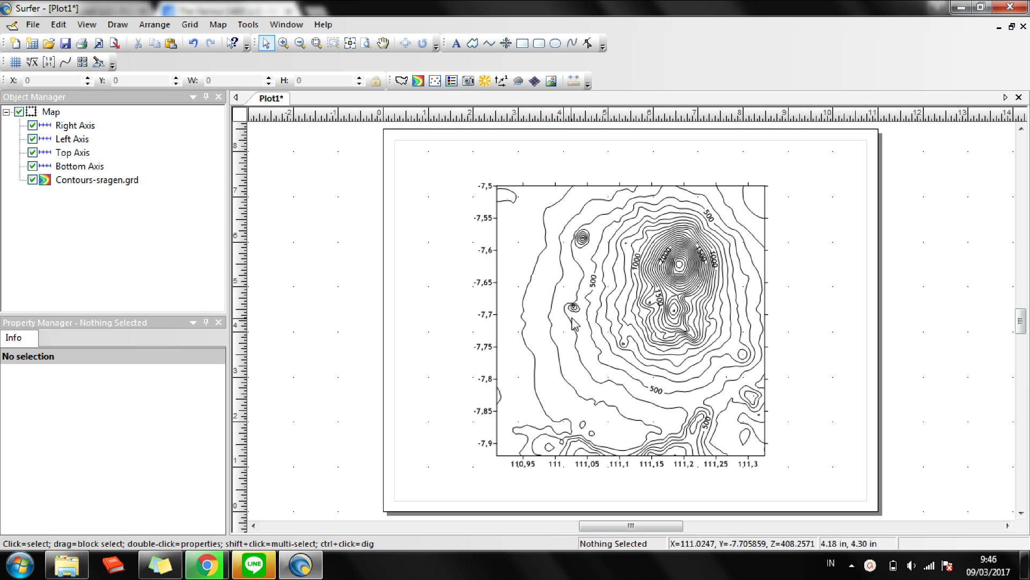
Digitize five points on the contour map: four around the highest peak and one at its summit
click(573, 323)
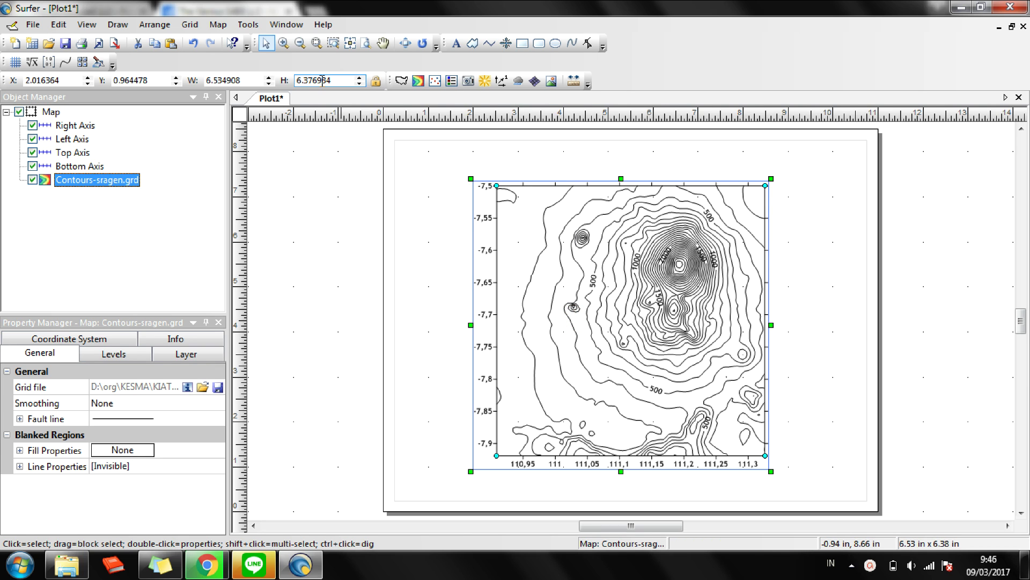
click(220, 27)
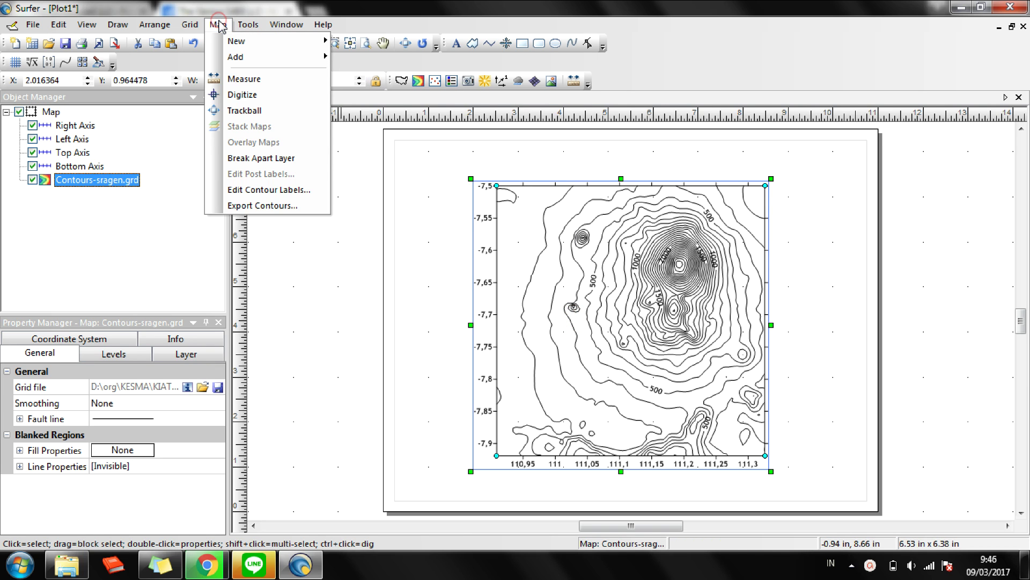
click(234, 96)
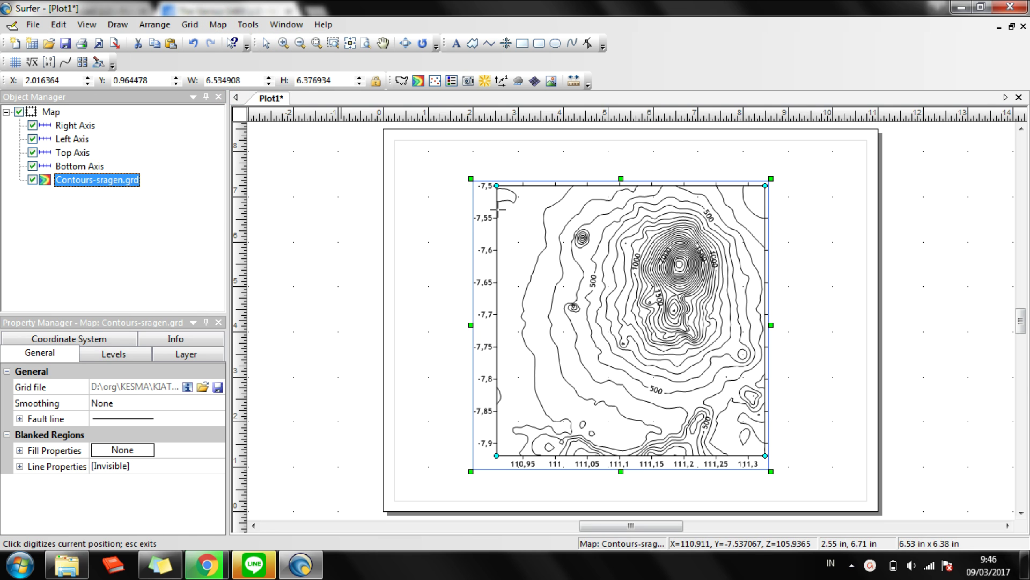
click(659, 237)
click(707, 262)
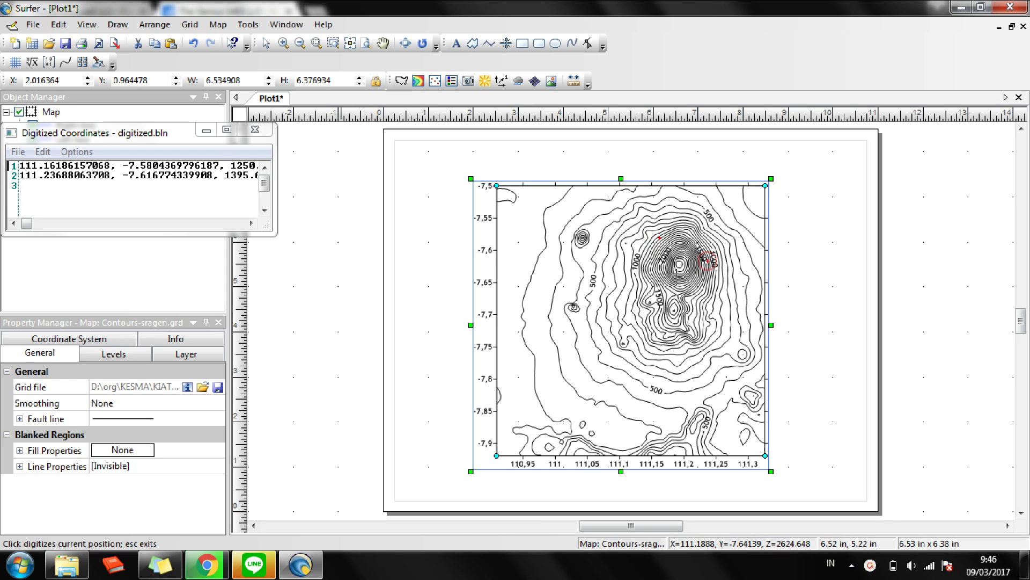
click(666, 283)
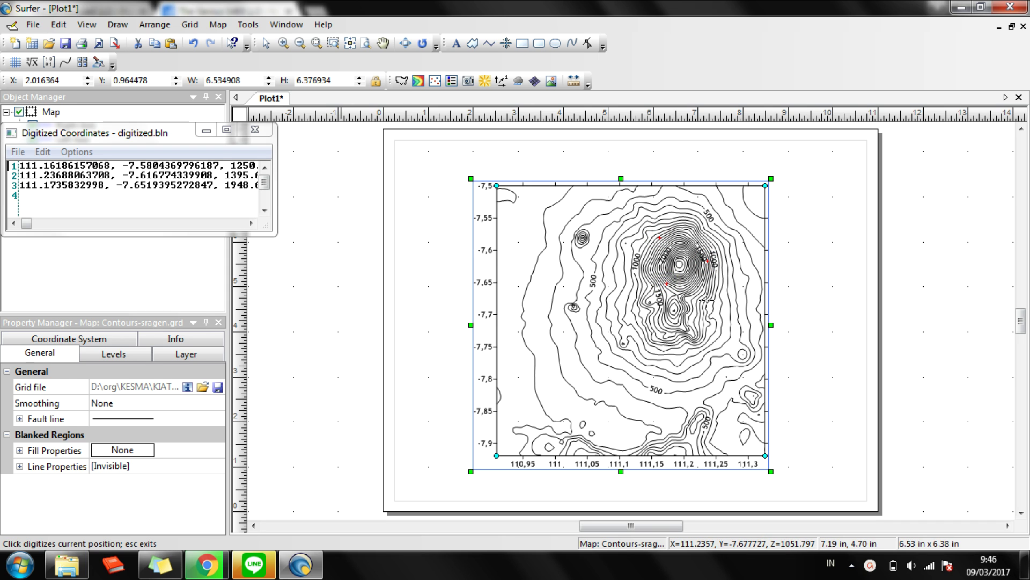
click(706, 300)
click(680, 268)
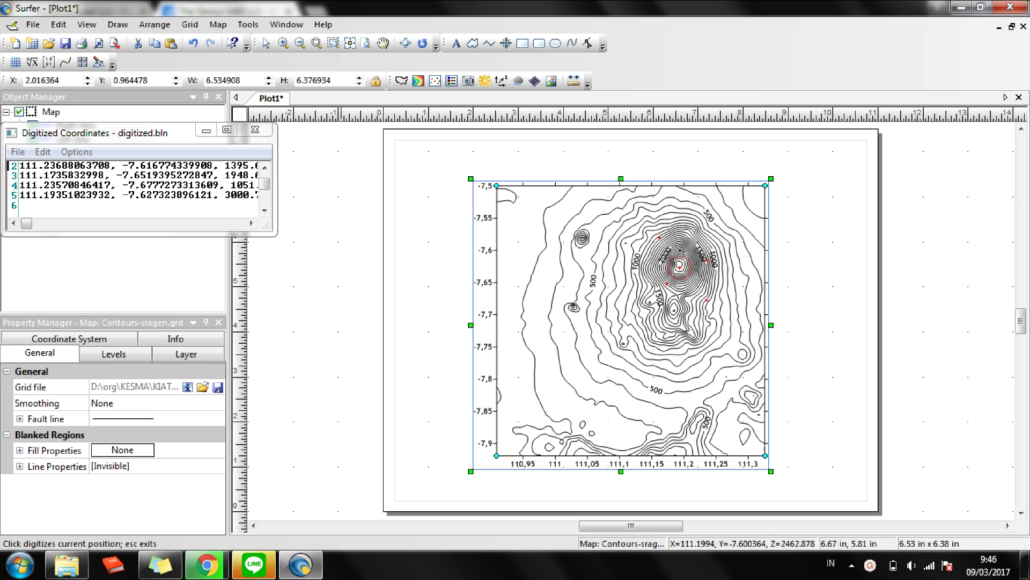
Close the digitized coordinates and save them as the boundary file sragen_digitized
click(256, 129)
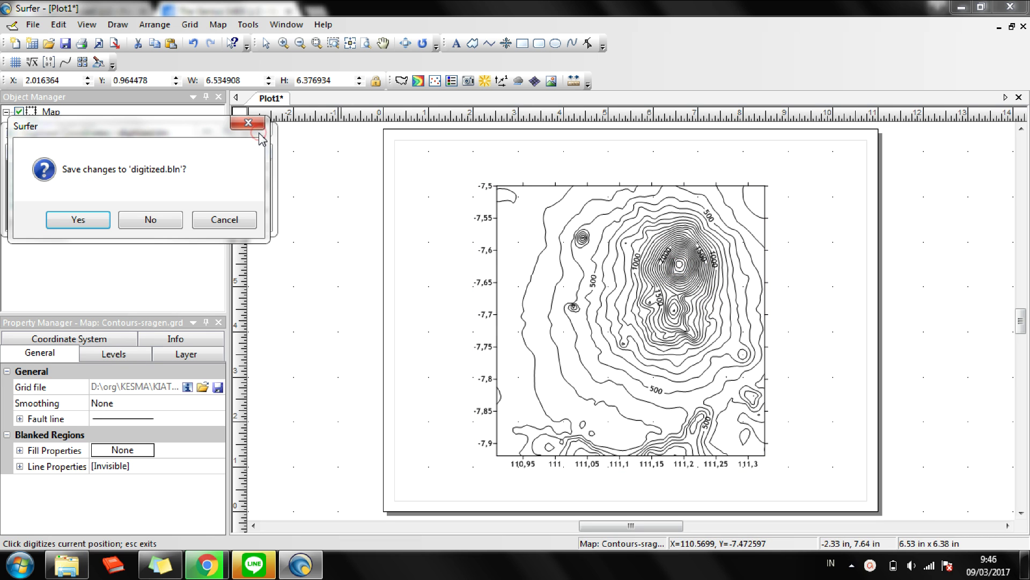
key(Return)
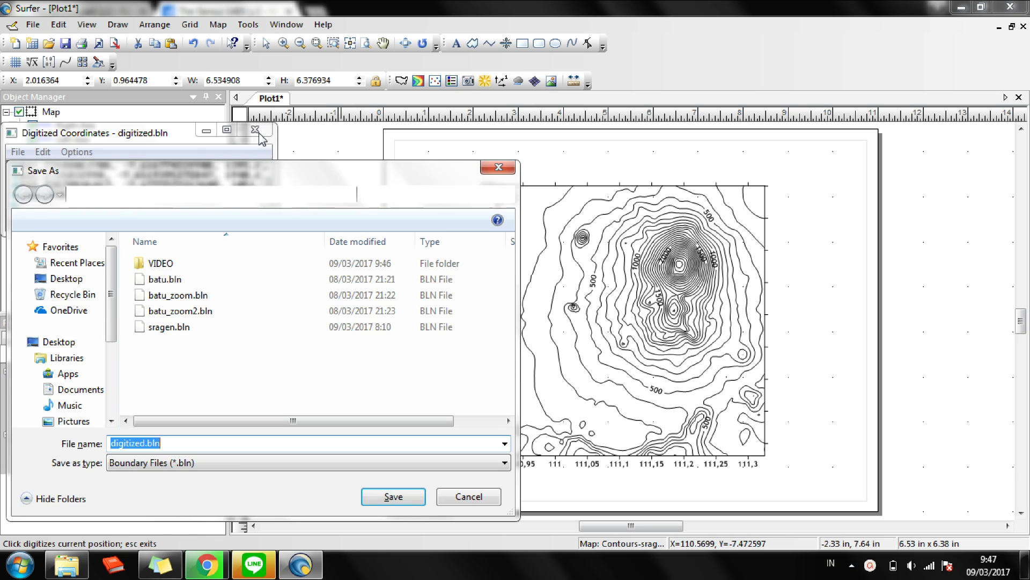
text(sragen_)
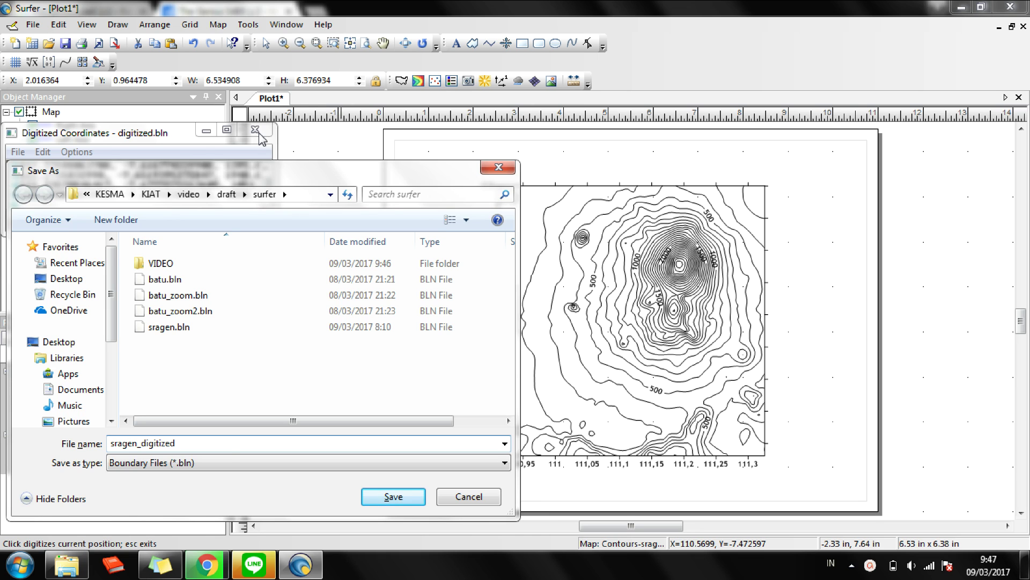
key(Return)
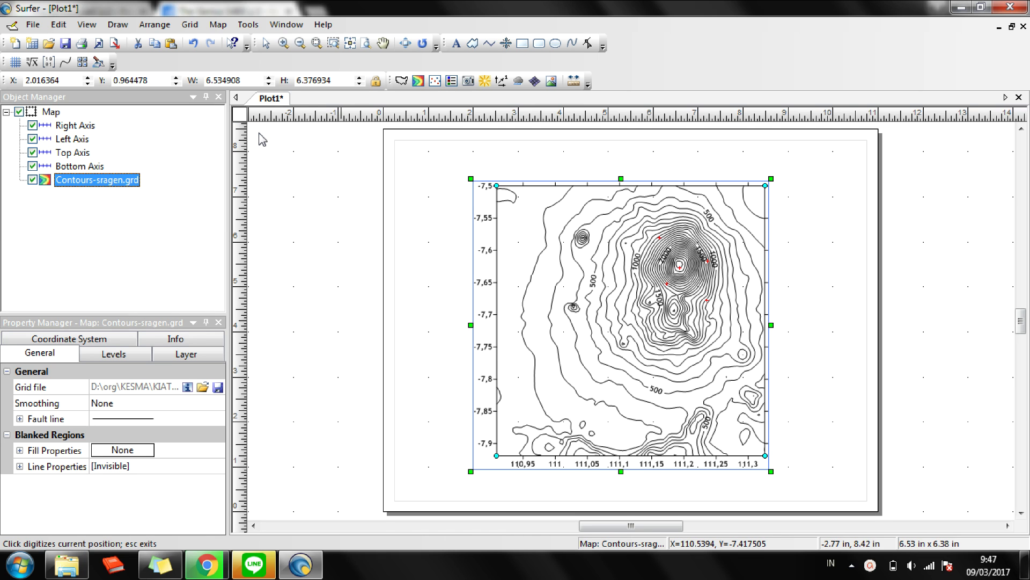
Grid the sragen_digitized.bln data with Kriging to sragen_digitized.grd, and close the gridding report without saving it
click(190, 24)
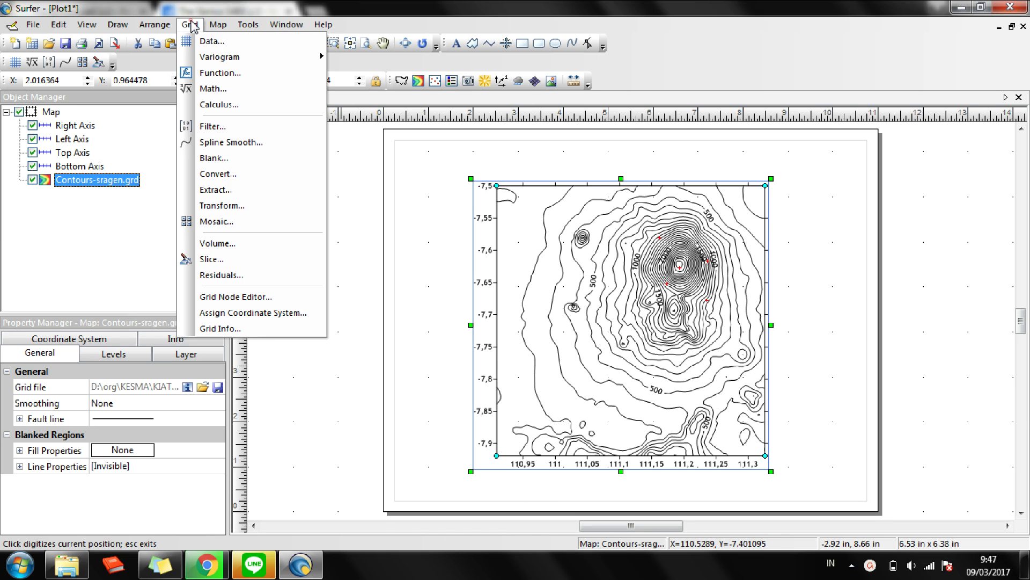
click(196, 43)
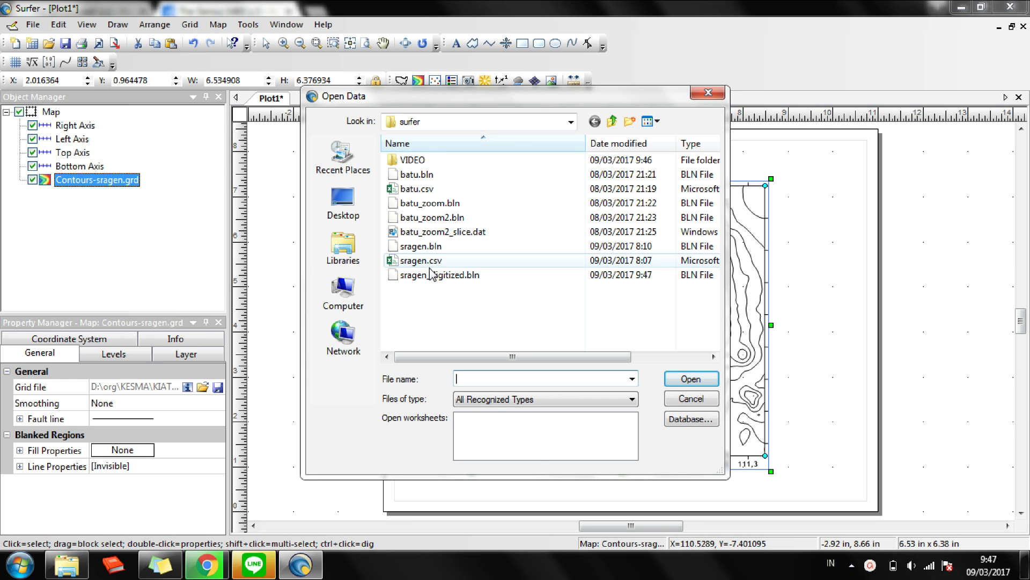
double_click(432, 274)
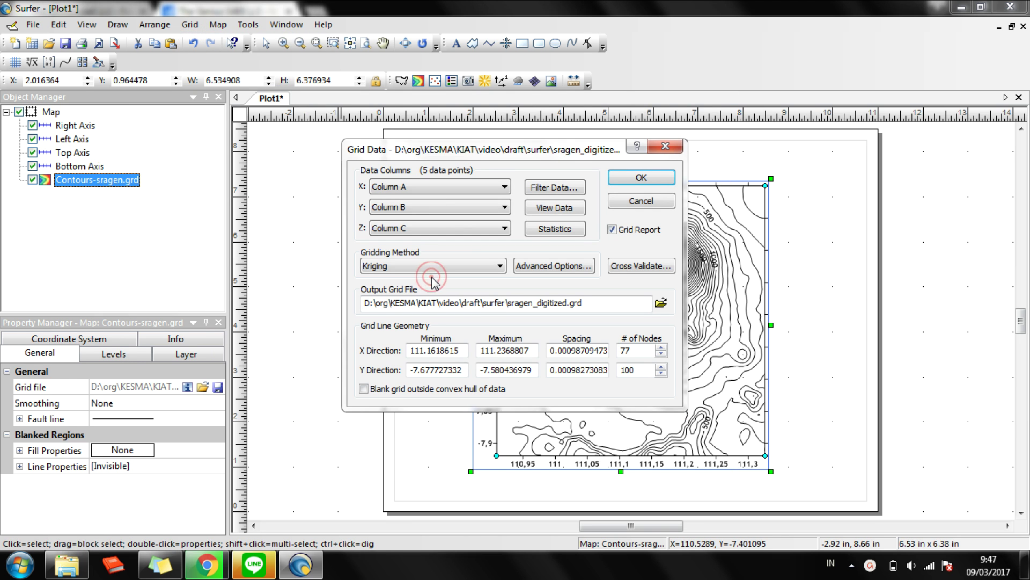
click(622, 182)
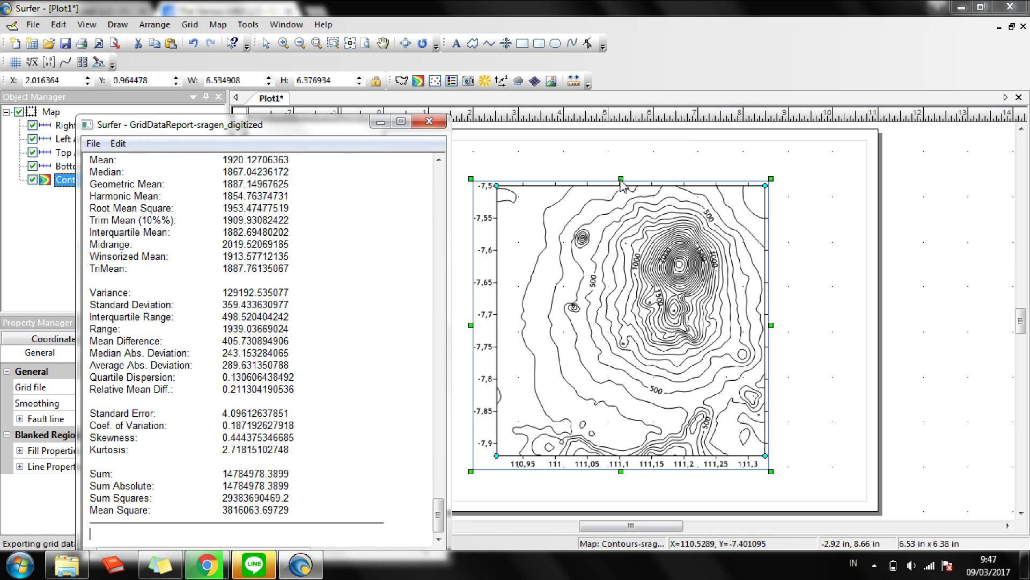
click(402, 382)
click(429, 122)
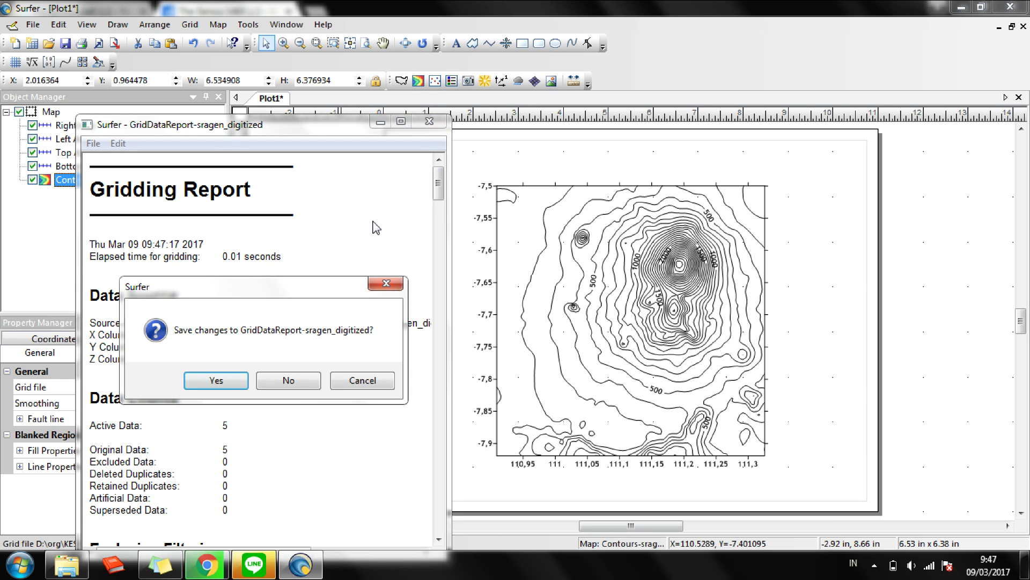
key(n)
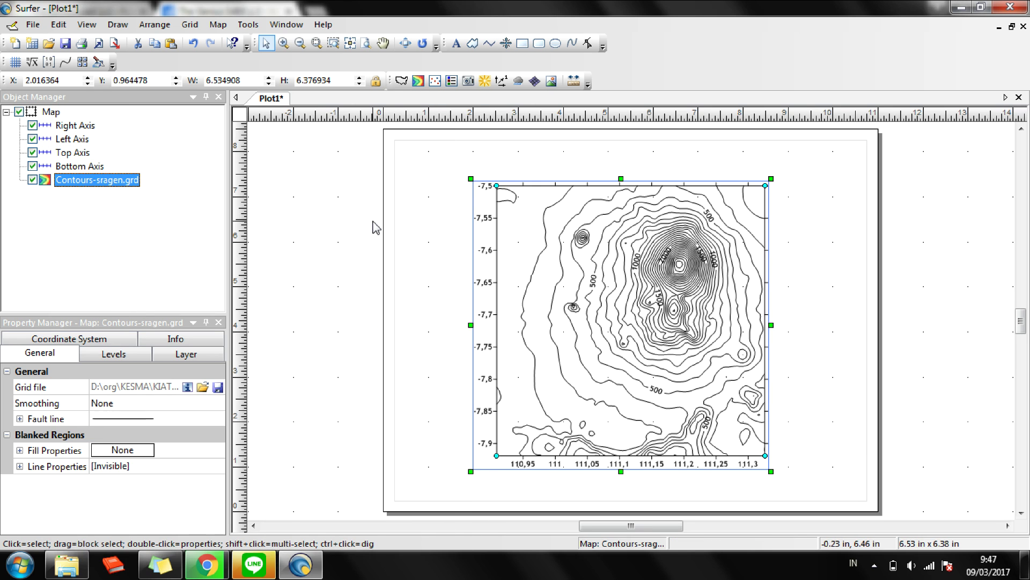
Create a contour map from sragen_digitized.grd and hide the original sragen.grd map
click(418, 80)
double_click(433, 216)
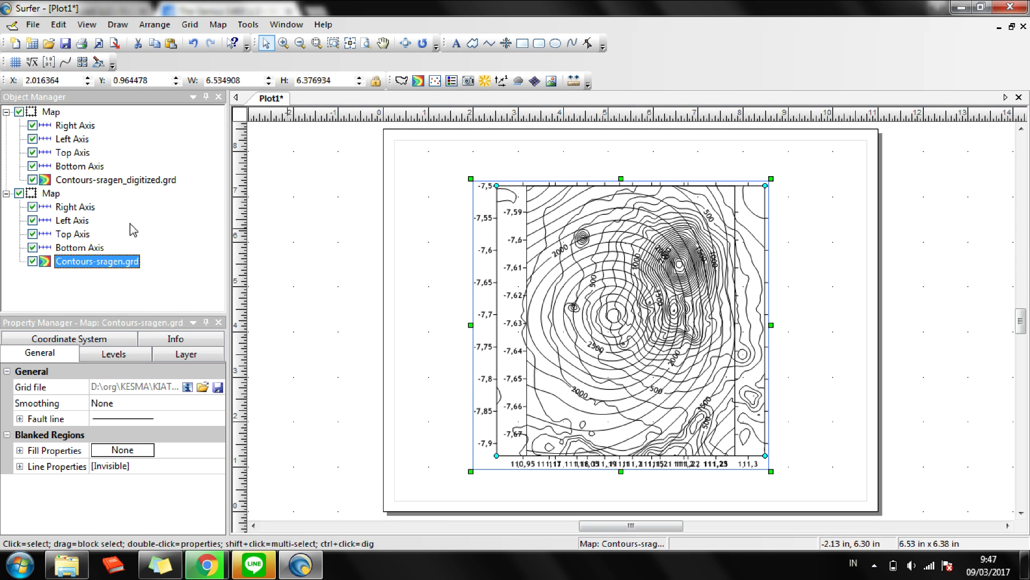
click(19, 112)
click(20, 112)
click(20, 193)
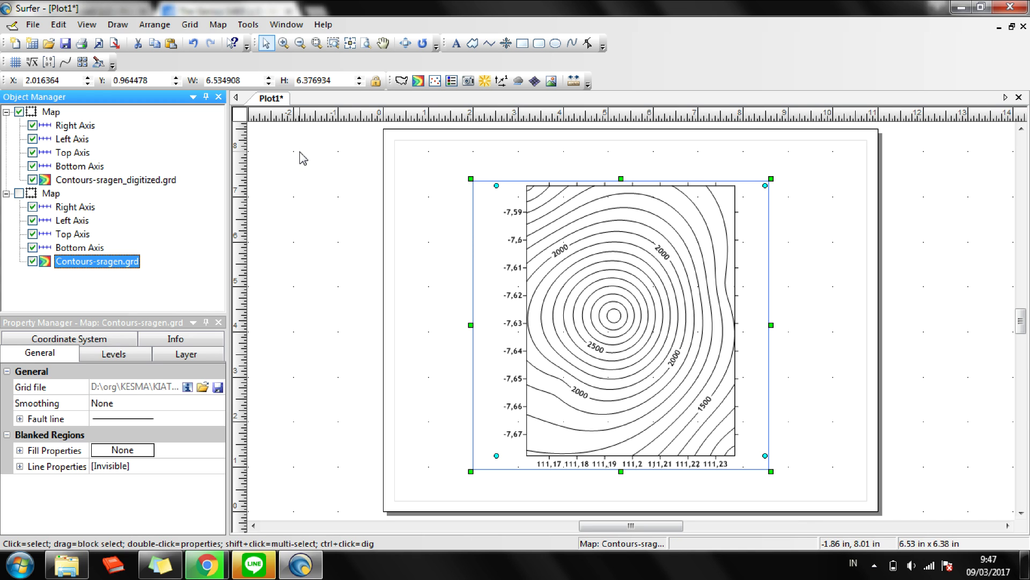
Assign the predefined geographic coordinate system World Geodetic System 1984 to the Contours-sragen.grd layer
click(110, 341)
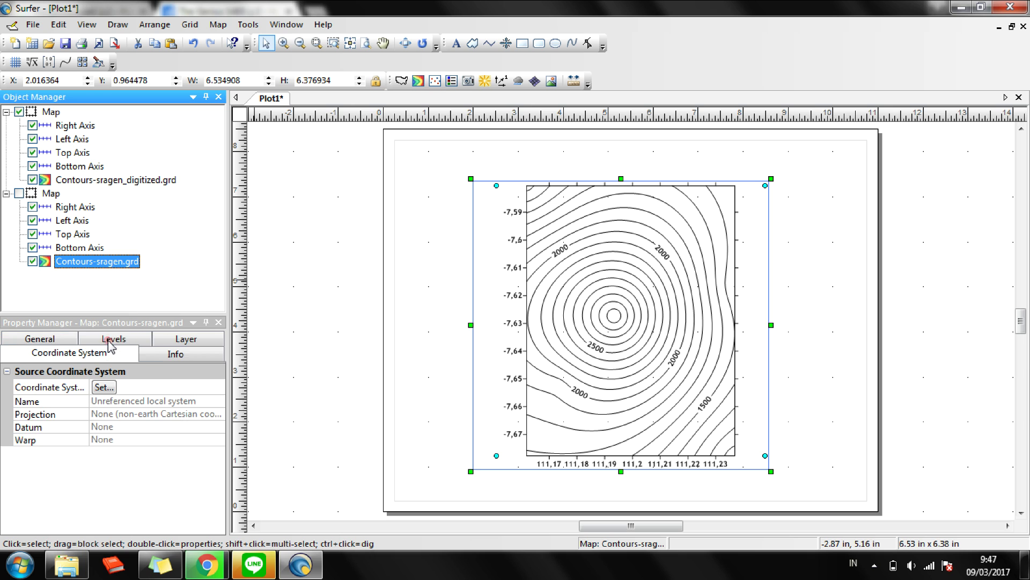
click(107, 387)
click(104, 387)
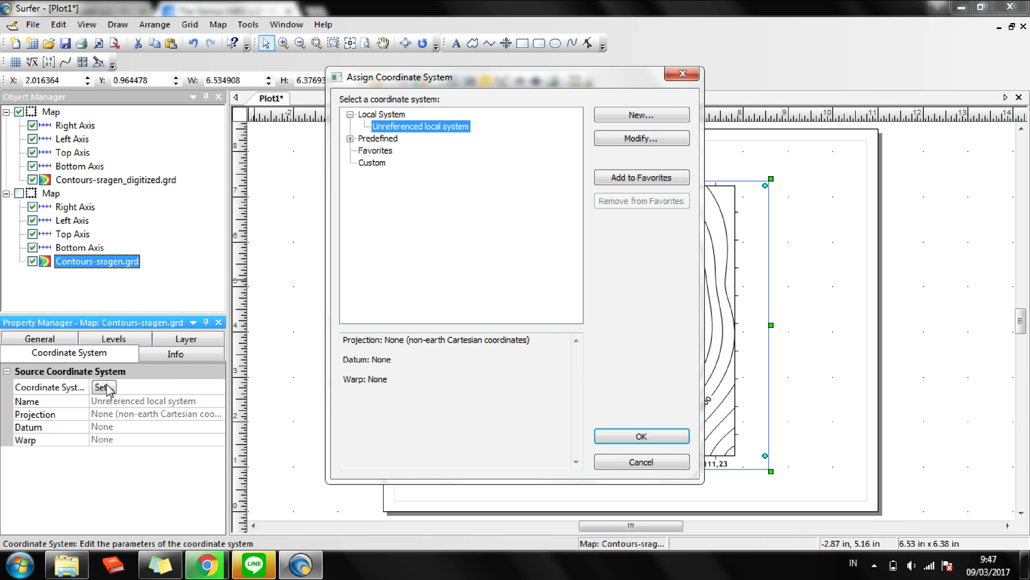
double_click(379, 139)
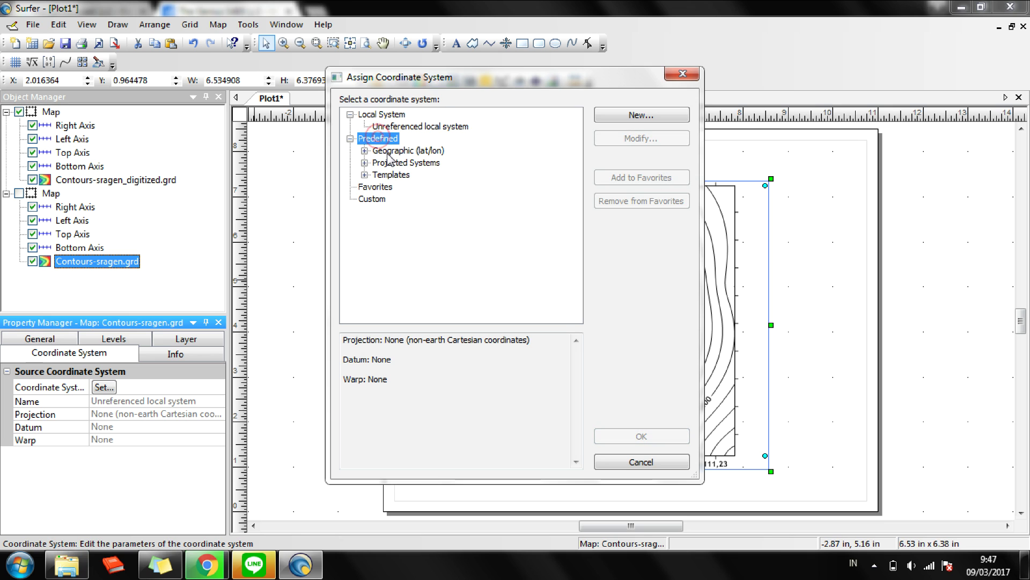
double_click(387, 151)
drag(576, 129, 576, 293)
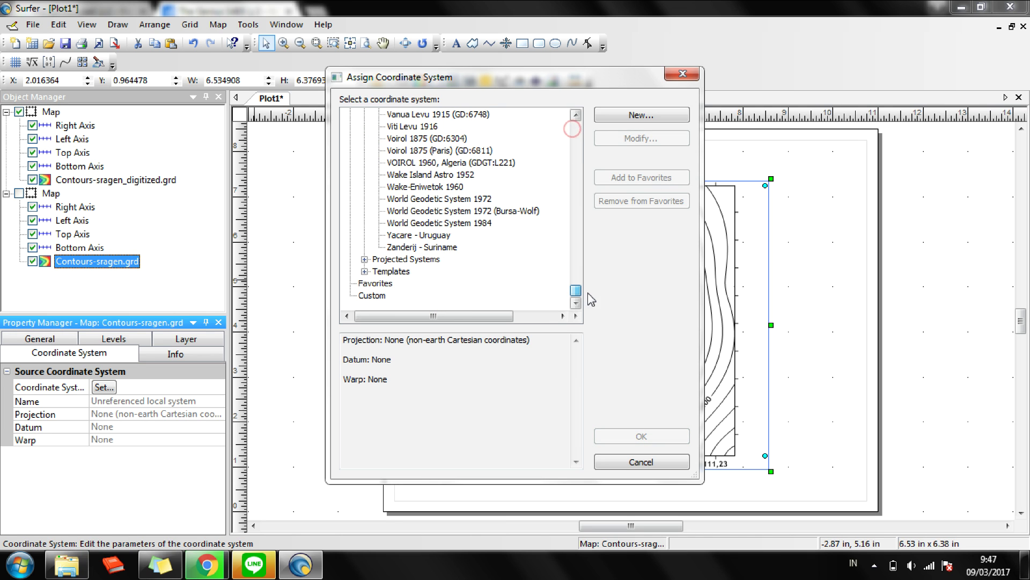
click(479, 223)
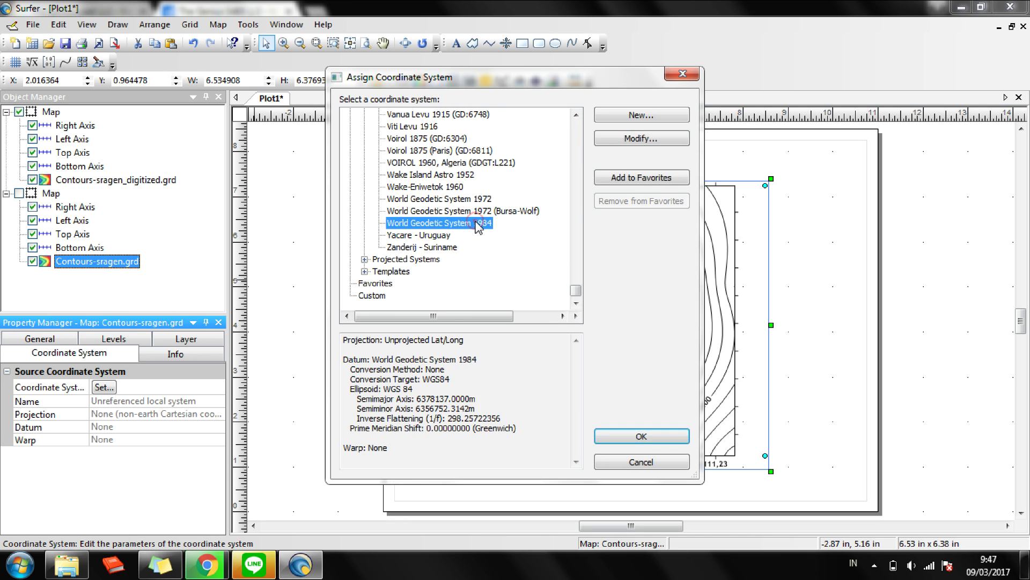
click(616, 435)
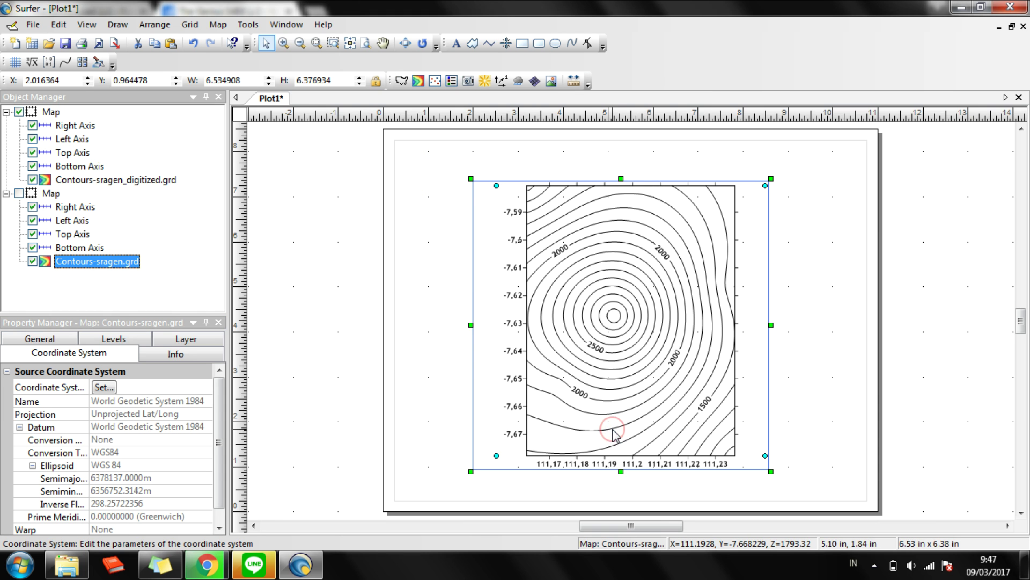
Set the Contours-sragen.grd fill colors to Terrain and turn on its contour fill
click(128, 336)
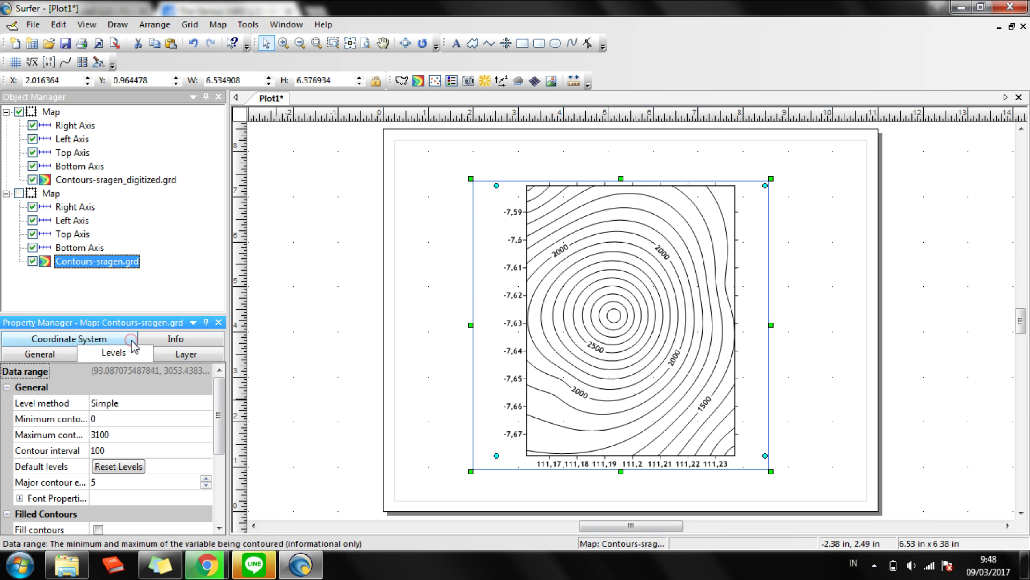
drag(217, 398, 214, 465)
click(119, 403)
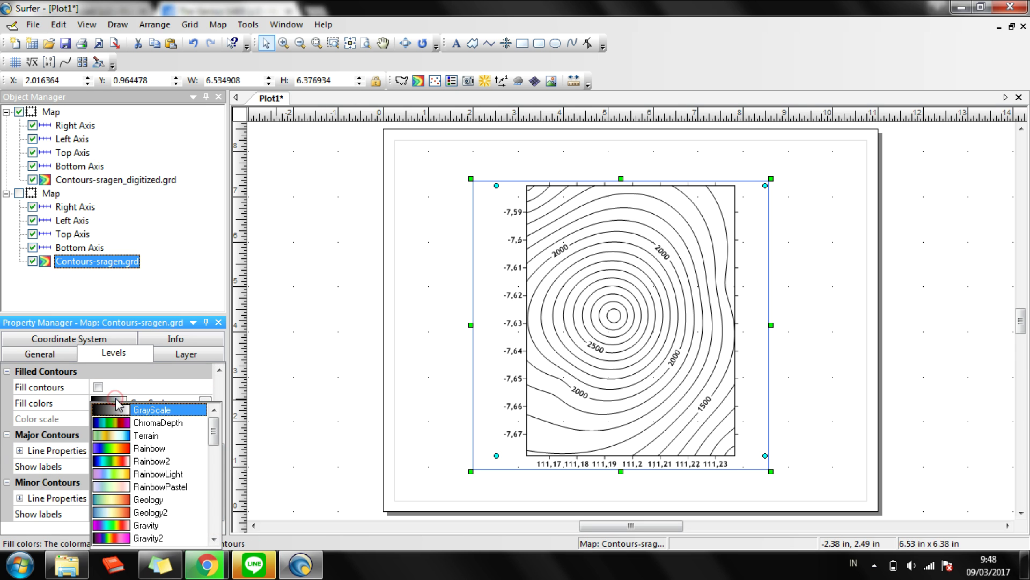
click(130, 435)
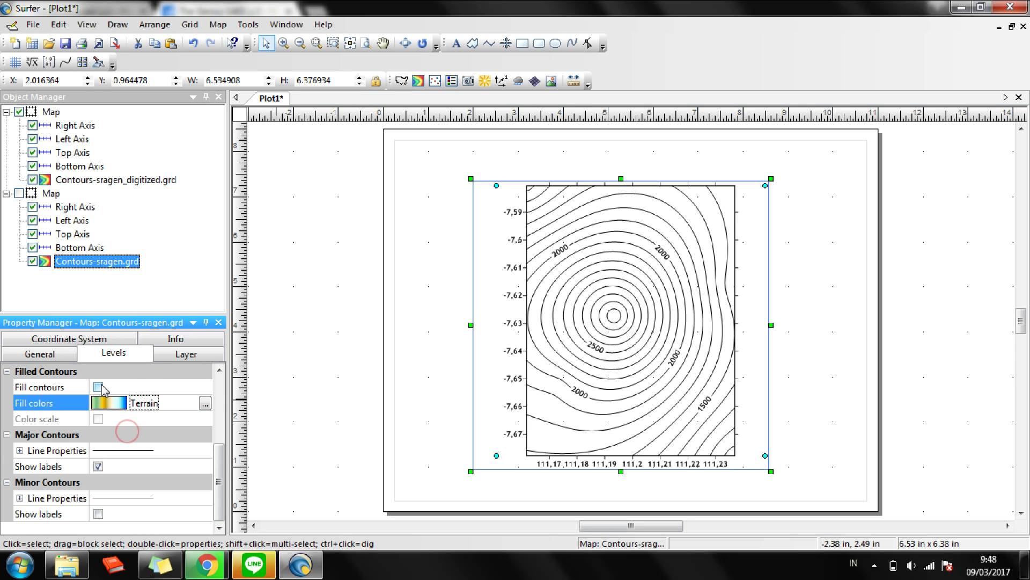
click(98, 386)
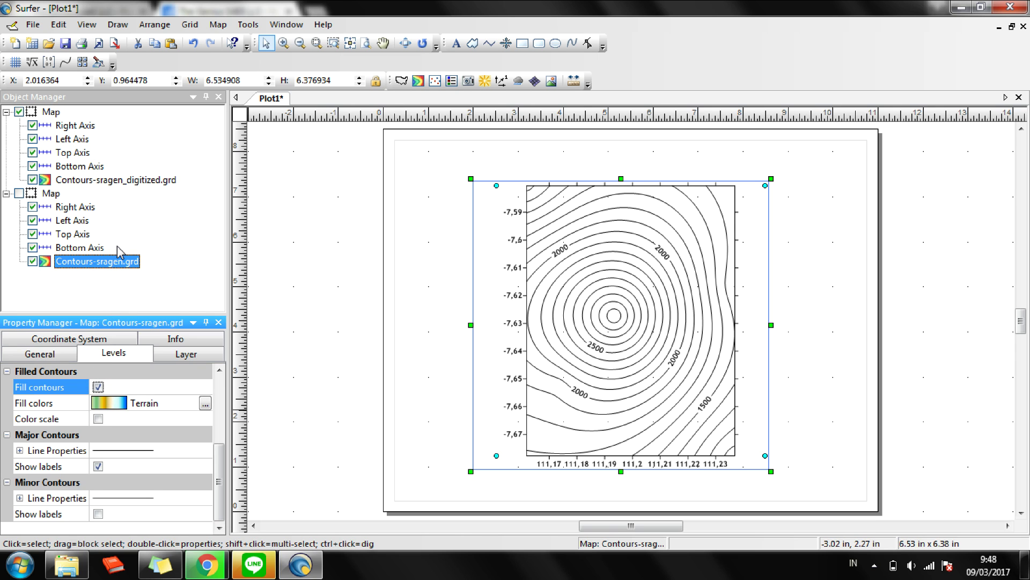
Assign the predefined geographic coordinate system World Geodetic System 1984 to the Contours-sragen_digitized.grd layer
click(121, 179)
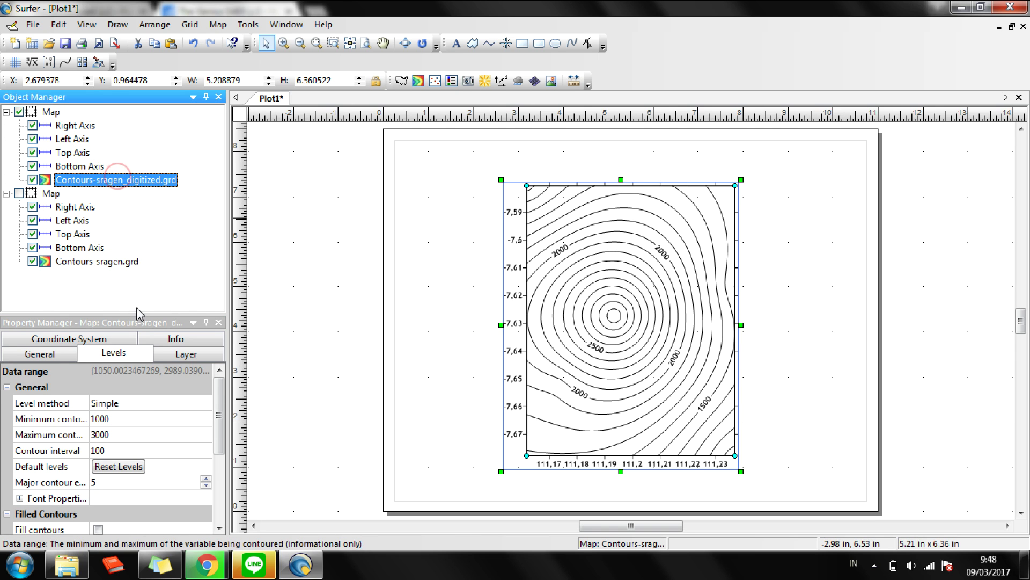
click(112, 339)
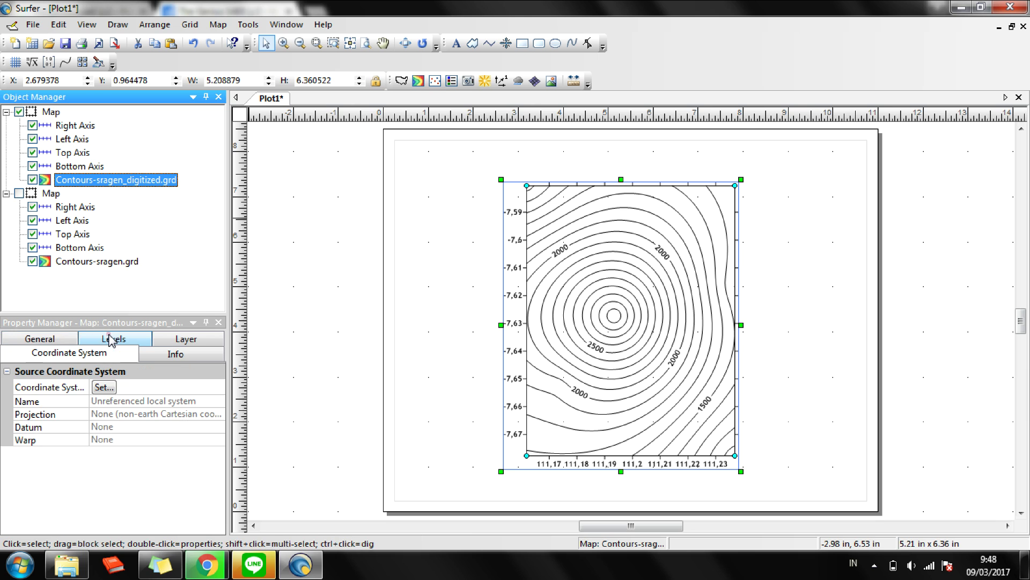
click(104, 386)
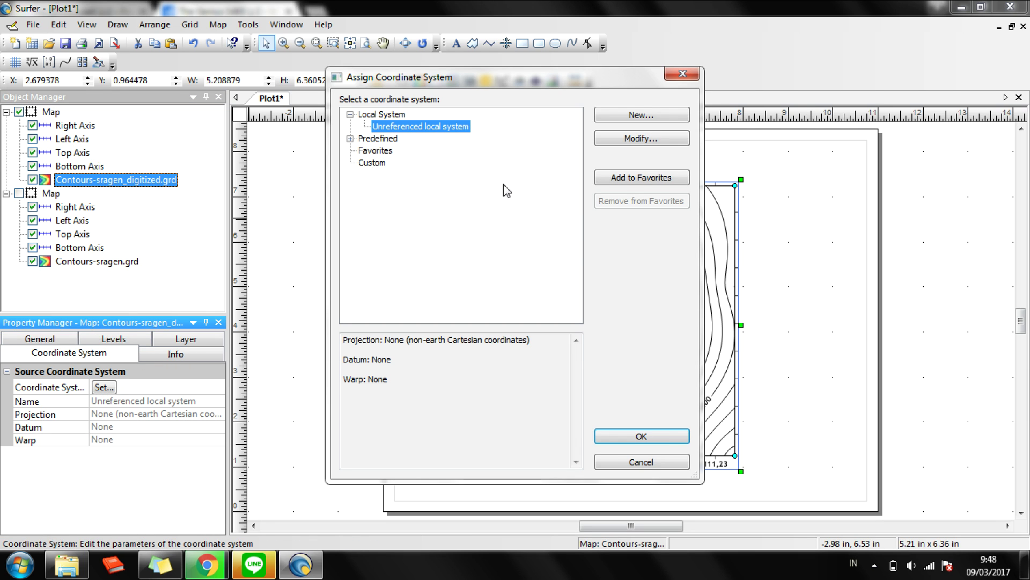
click(638, 437)
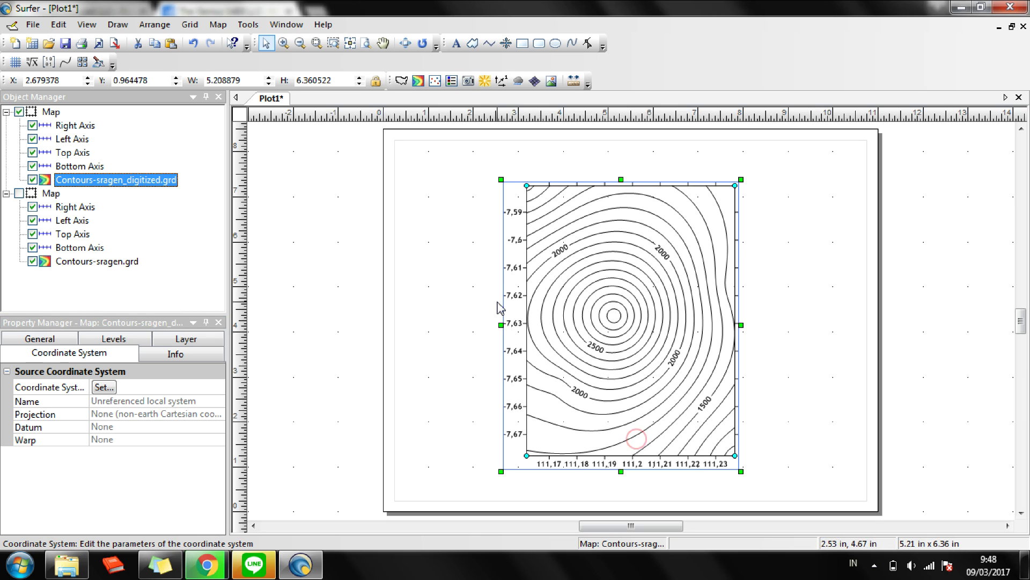
click(107, 386)
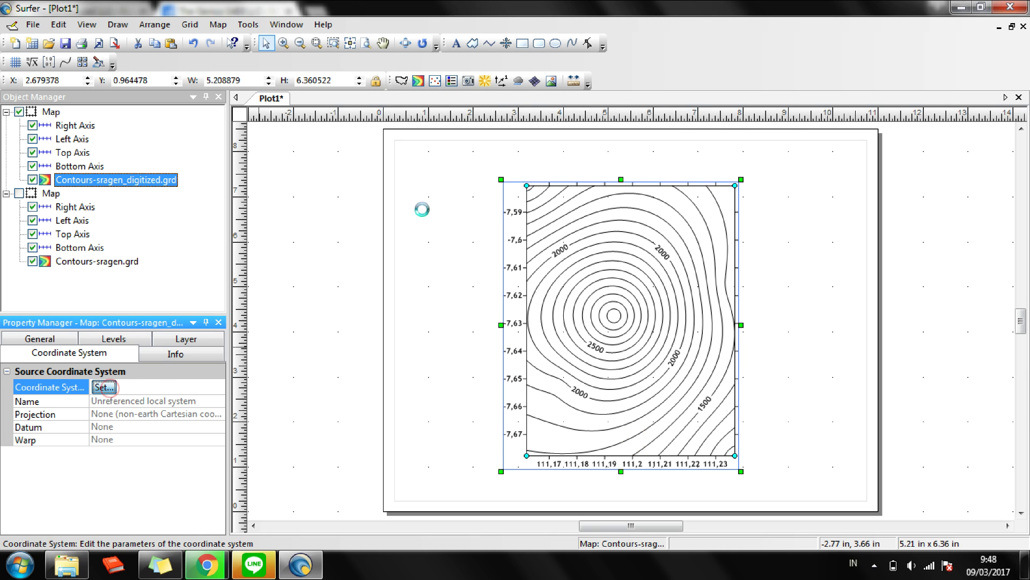
double_click(378, 138)
double_click(409, 150)
drag(575, 129, 576, 293)
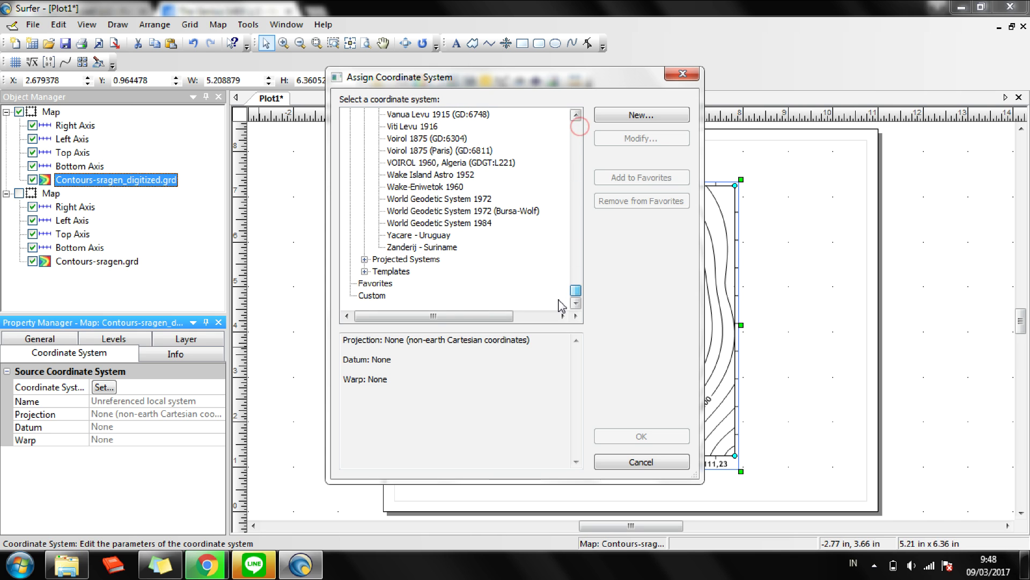
click(434, 223)
click(646, 438)
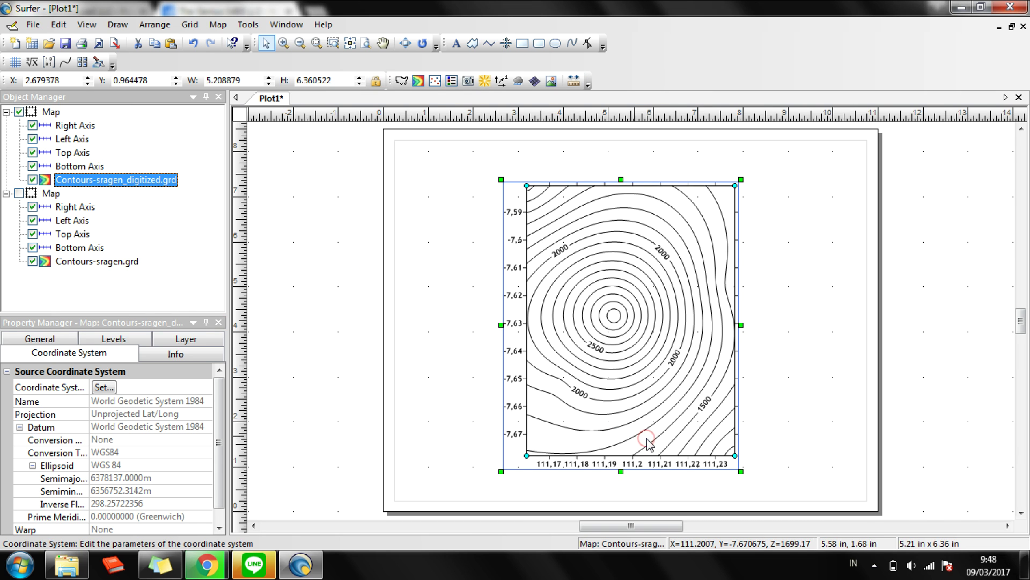
Set the Contours-sragen_digitized.grd fill colors to Terrain and turn on its contour fill
click(126, 337)
scroll(217, 407, down, 1)
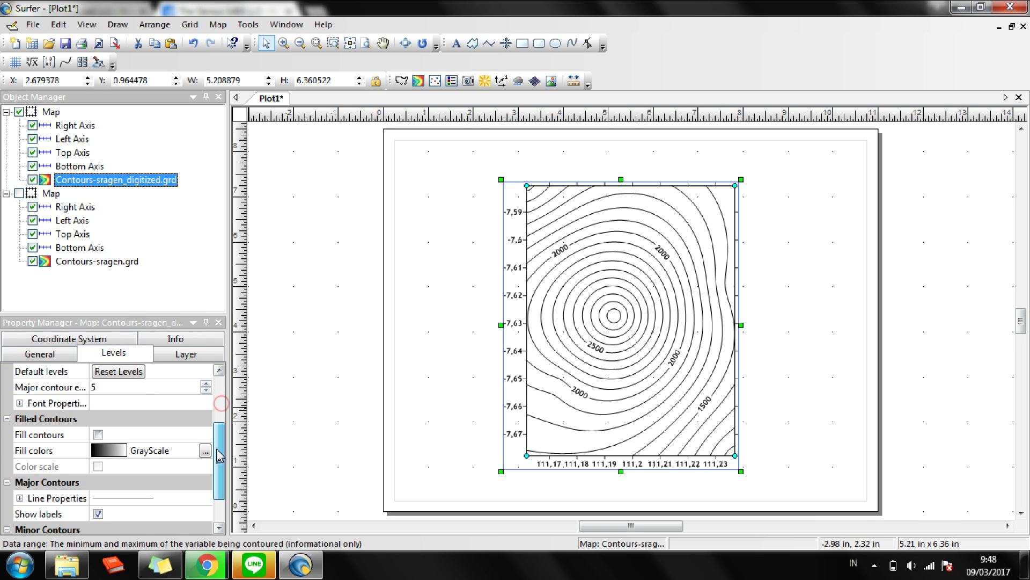
click(120, 449)
click(116, 435)
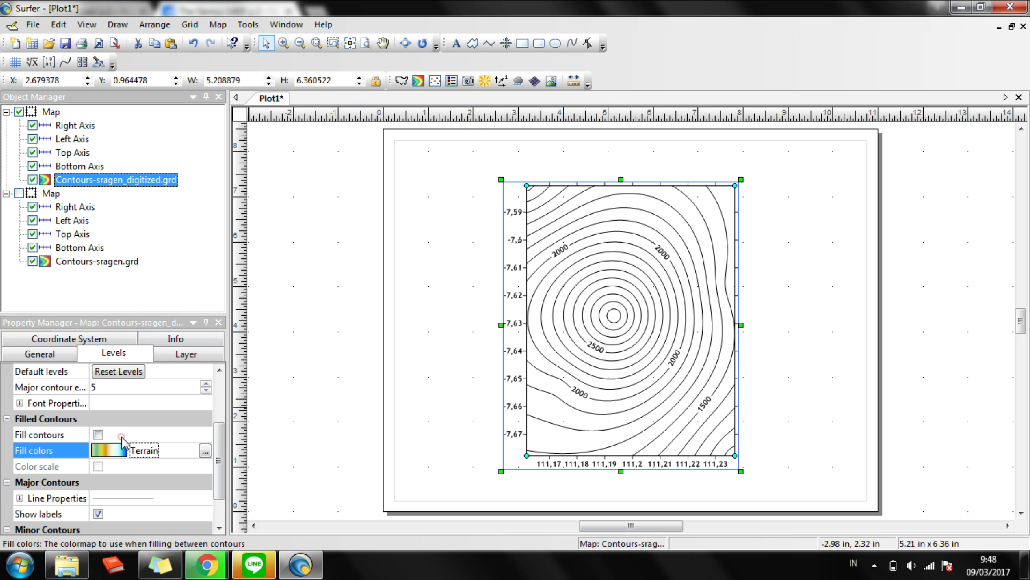
click(98, 434)
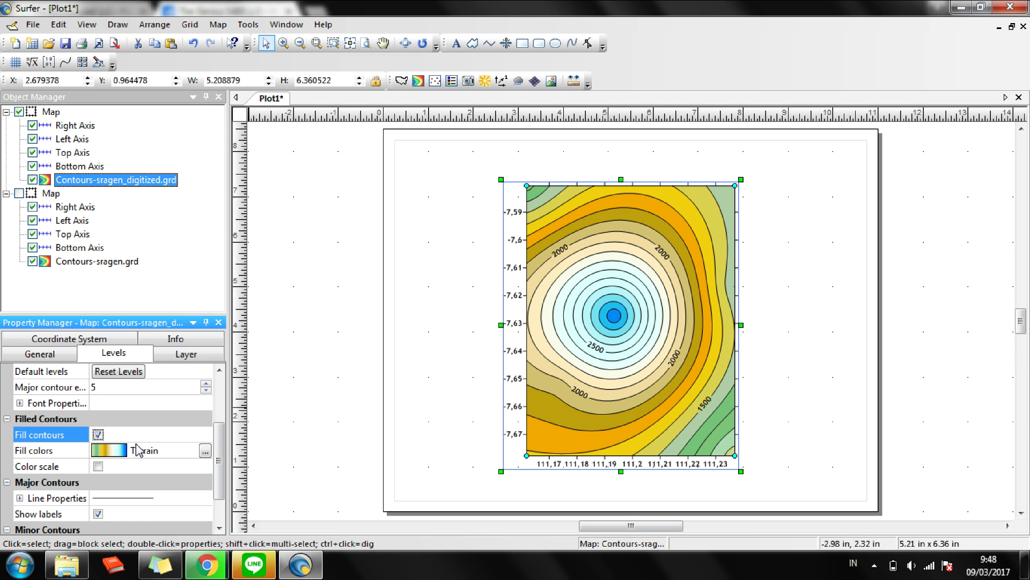
Reduce the opacity of the Contours-sragen_digitized.grd layer to 41 %
click(73, 358)
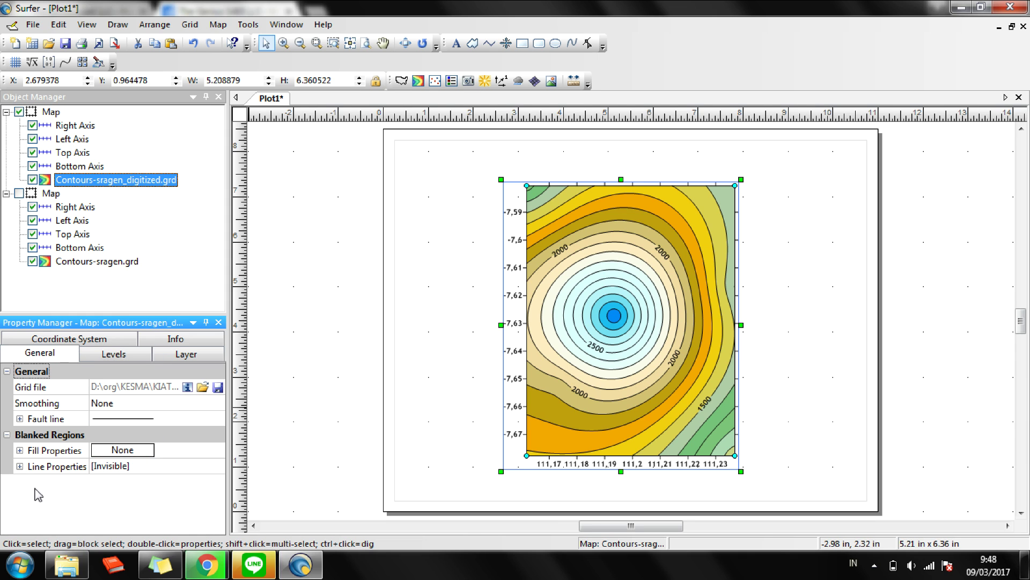
click(20, 466)
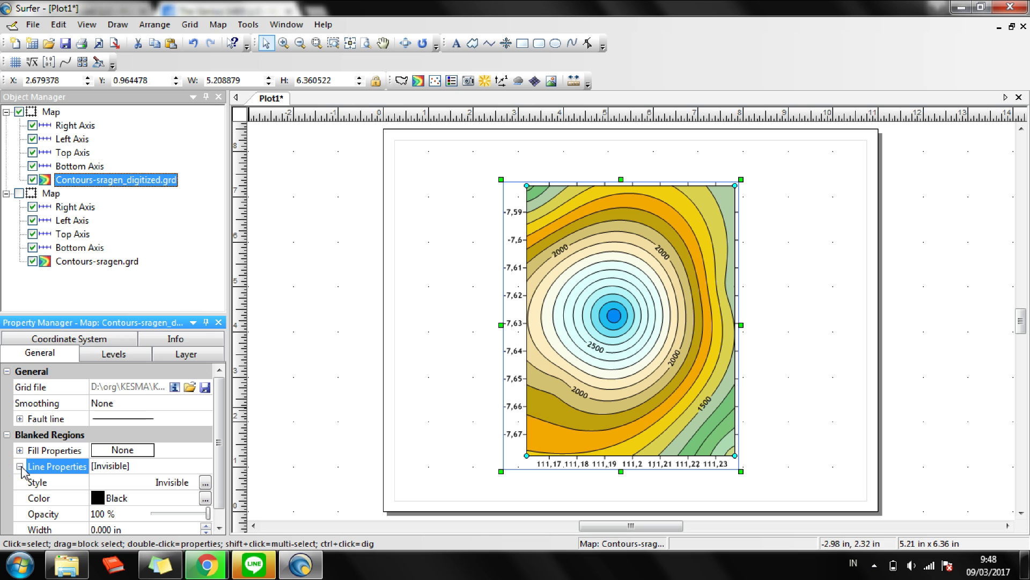
scroll(220, 505, down, 1)
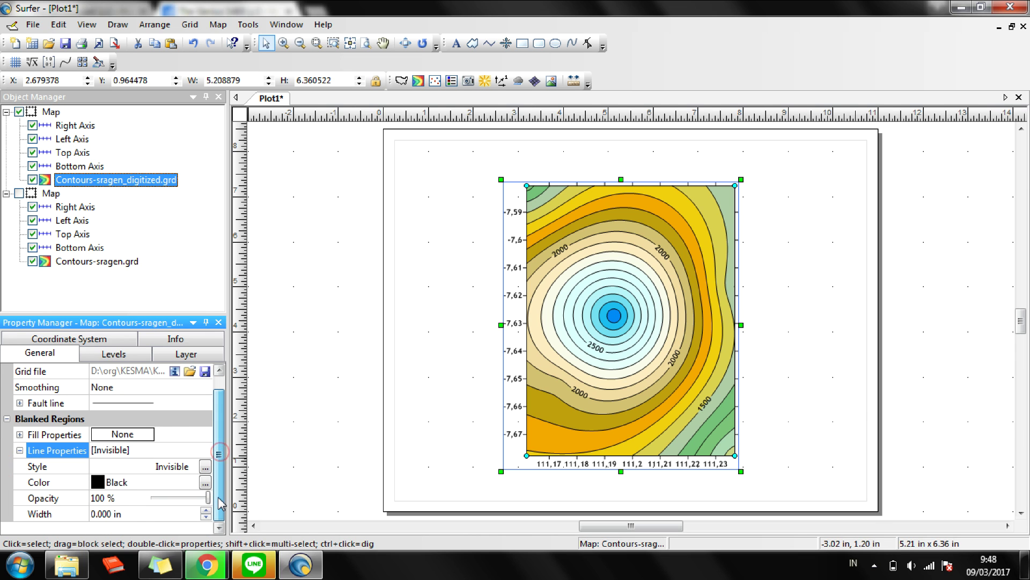
click(115, 342)
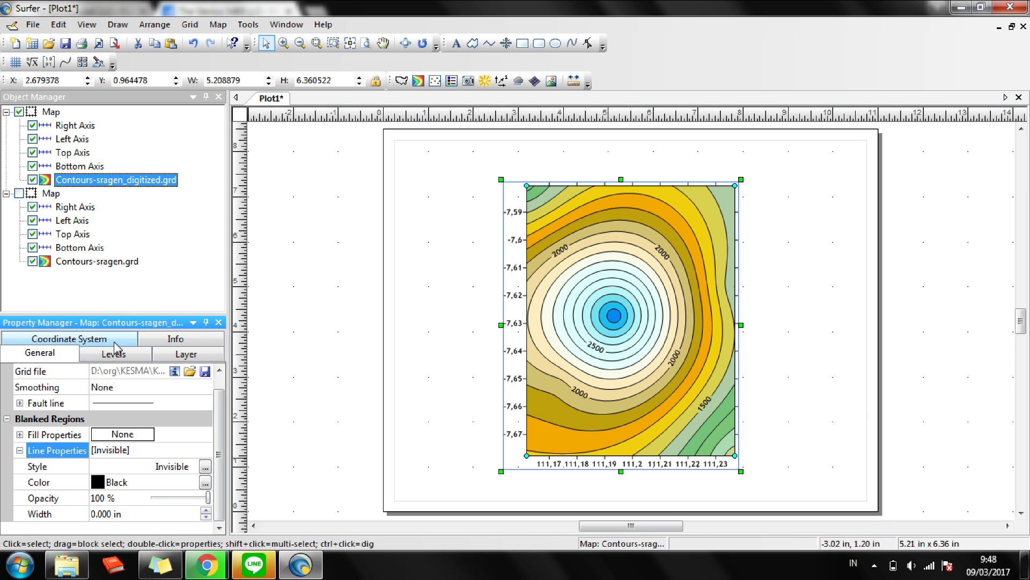
click(161, 339)
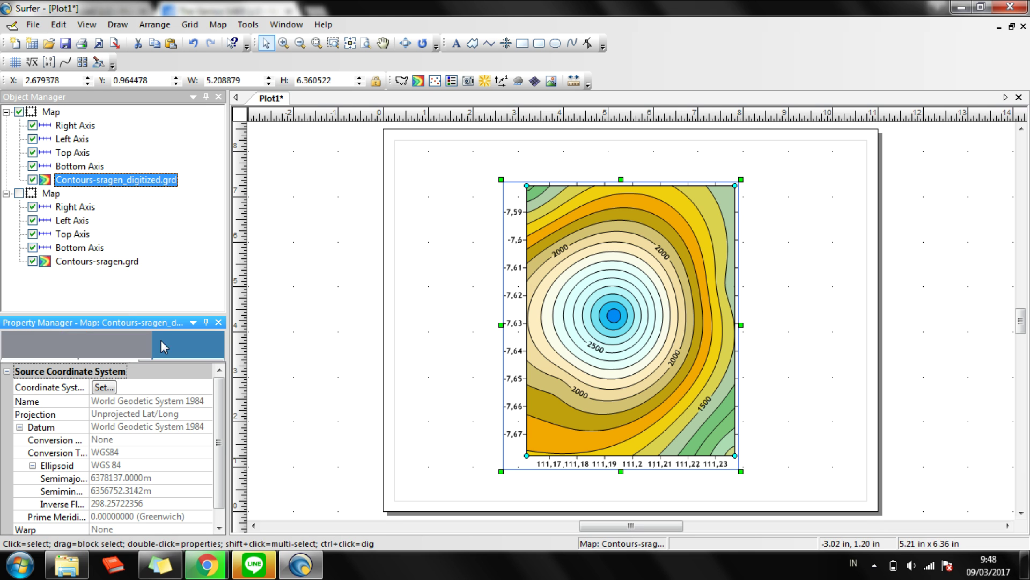
drag(220, 390, 181, 389)
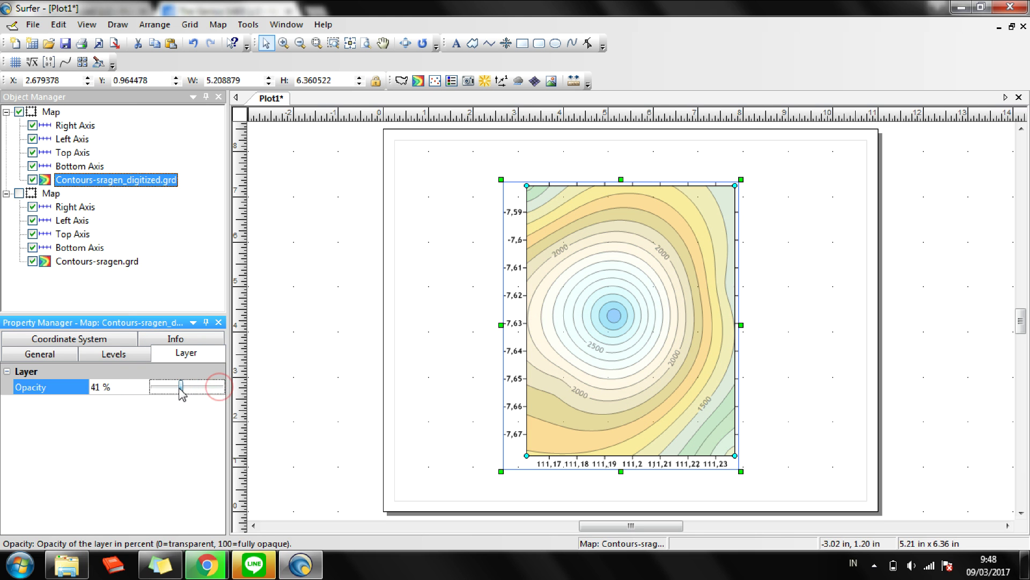
Show the full sragen.grd map together with the digitized map, review the digitized layer's properties, and hide the full map again
click(20, 193)
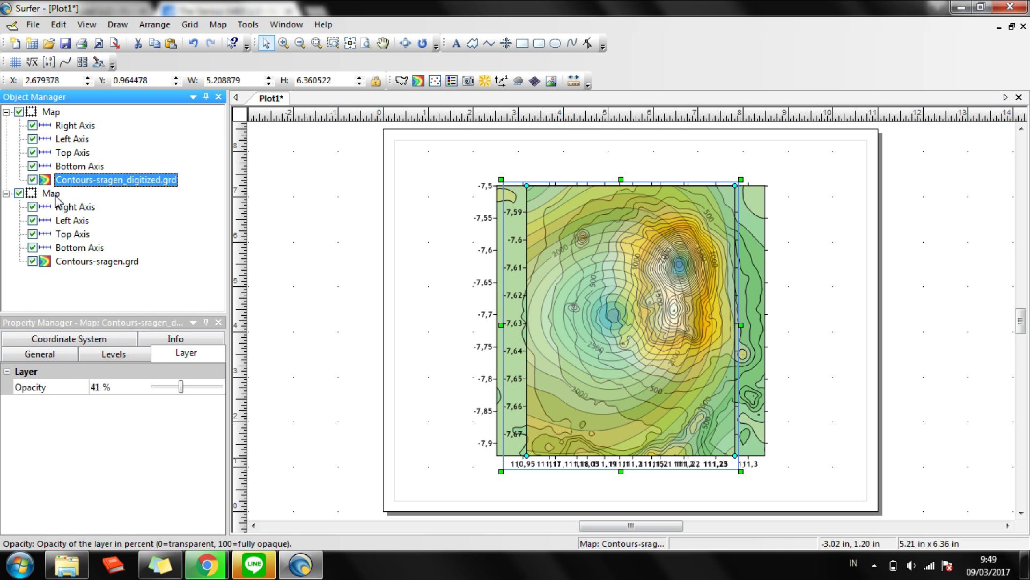
click(105, 339)
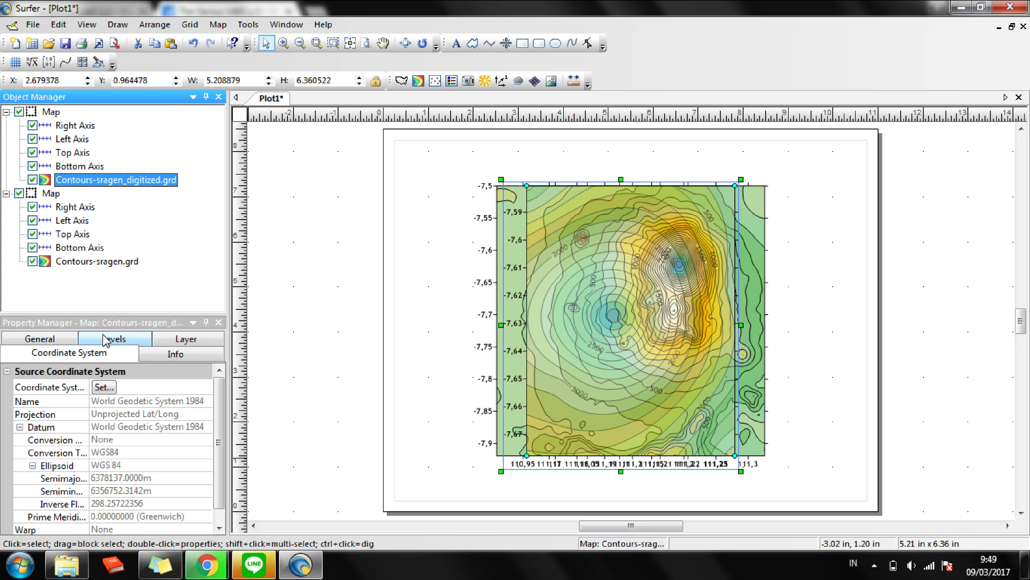
click(104, 340)
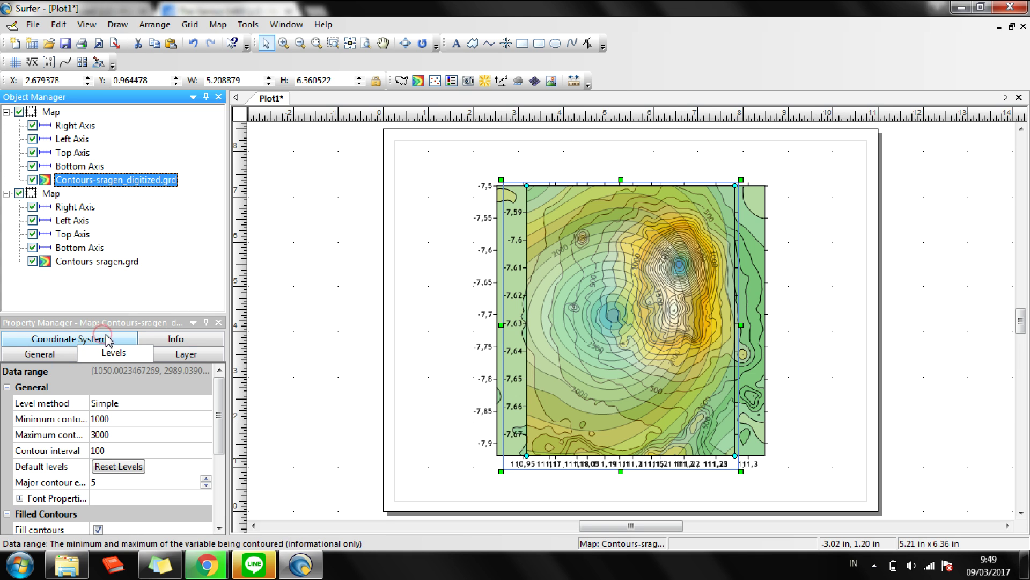
click(192, 356)
click(177, 340)
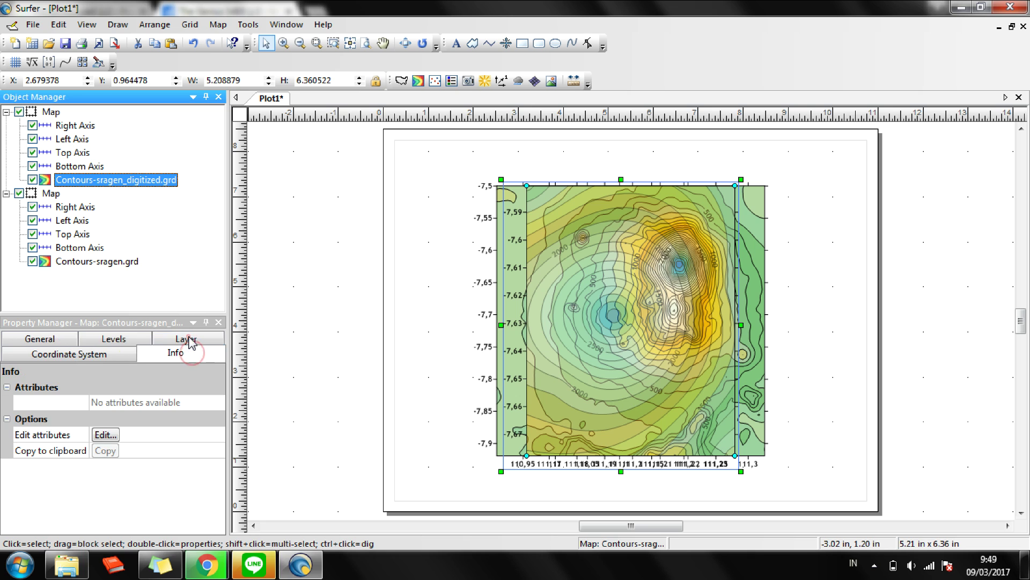
click(81, 349)
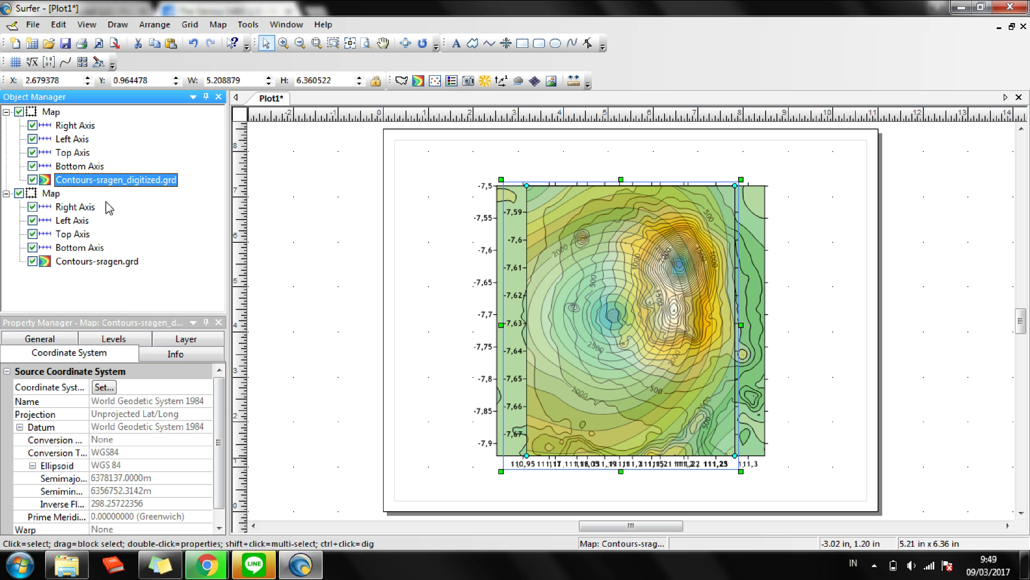
click(19, 194)
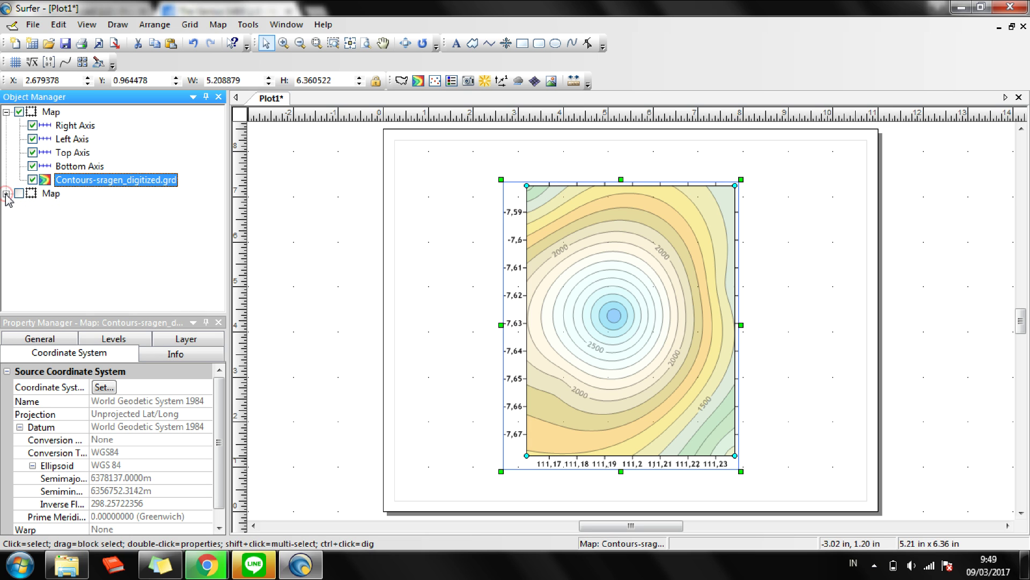
Set the opacity of the Contours-sragen_digitized.grd layer to 100 %
click(173, 342)
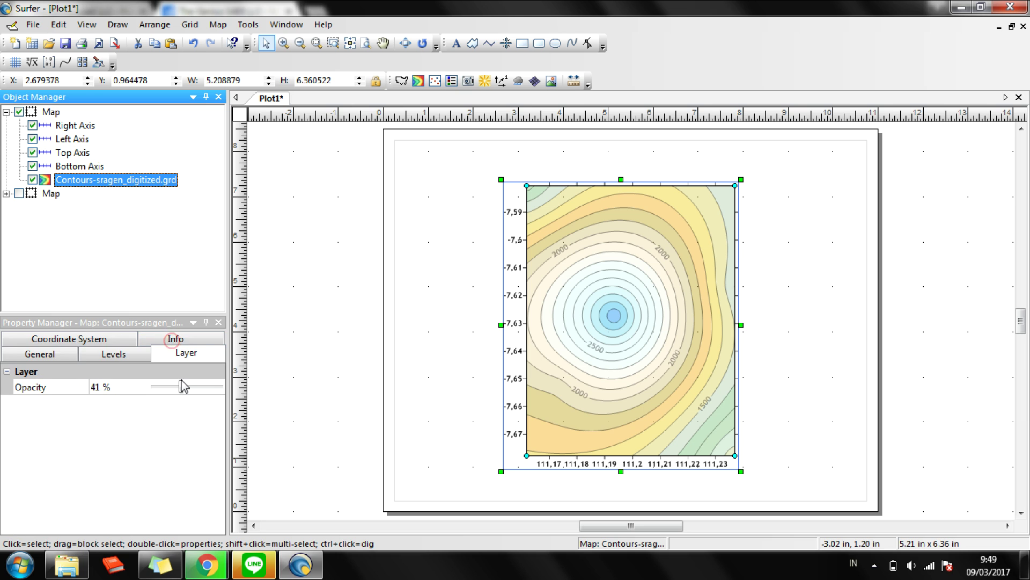
drag(184, 386, 223, 386)
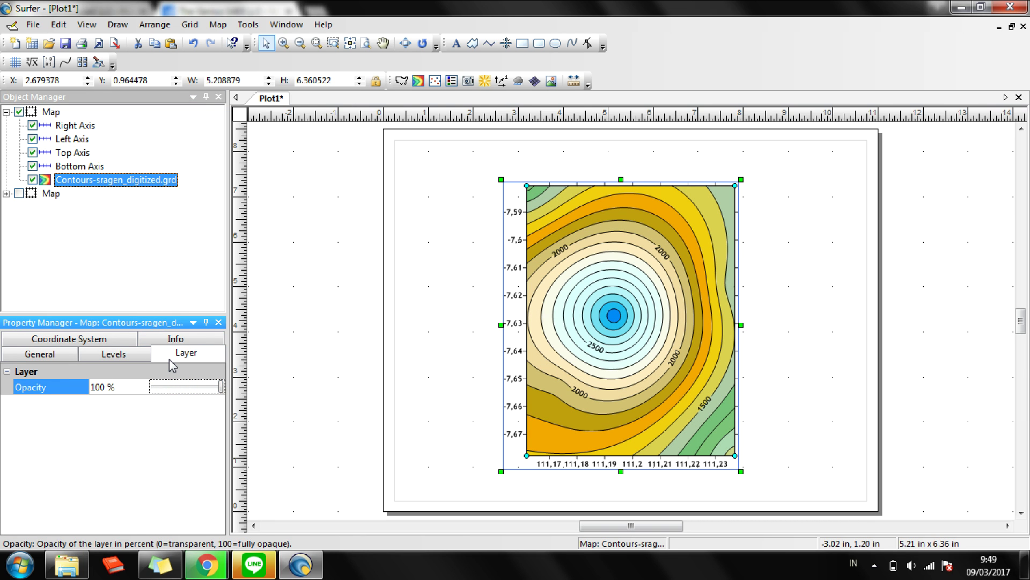
Add a profile along a horizontal line across the full width of the digitized contour map near its peak, adjusting the map limits to include it
right_click(635, 322)
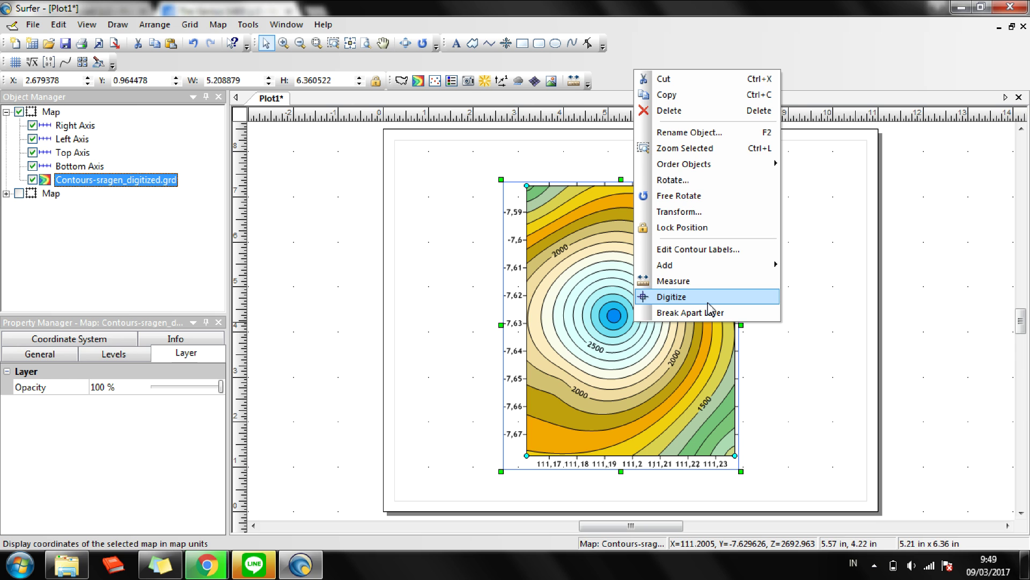
mouse_move(713, 276)
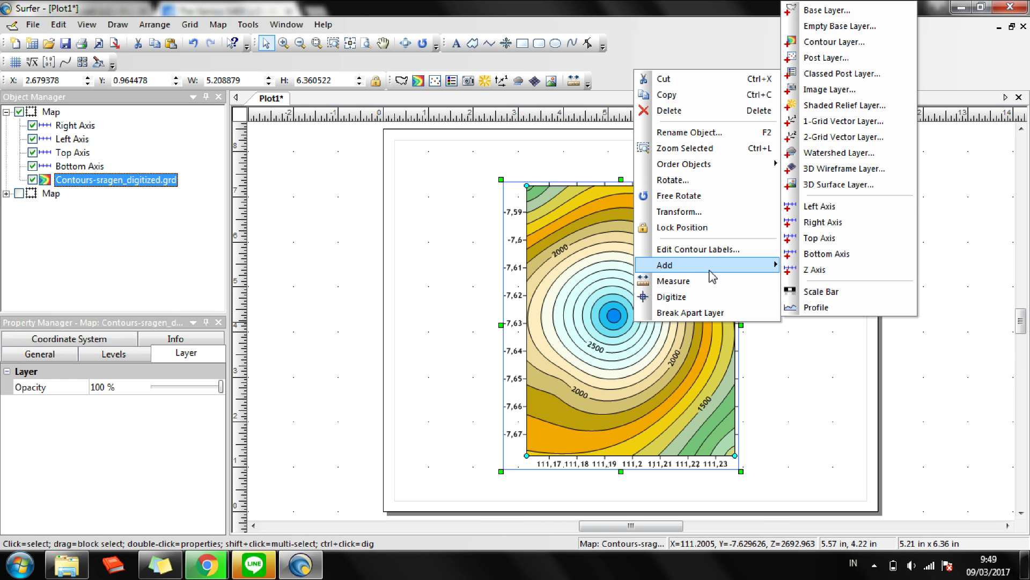
click(830, 311)
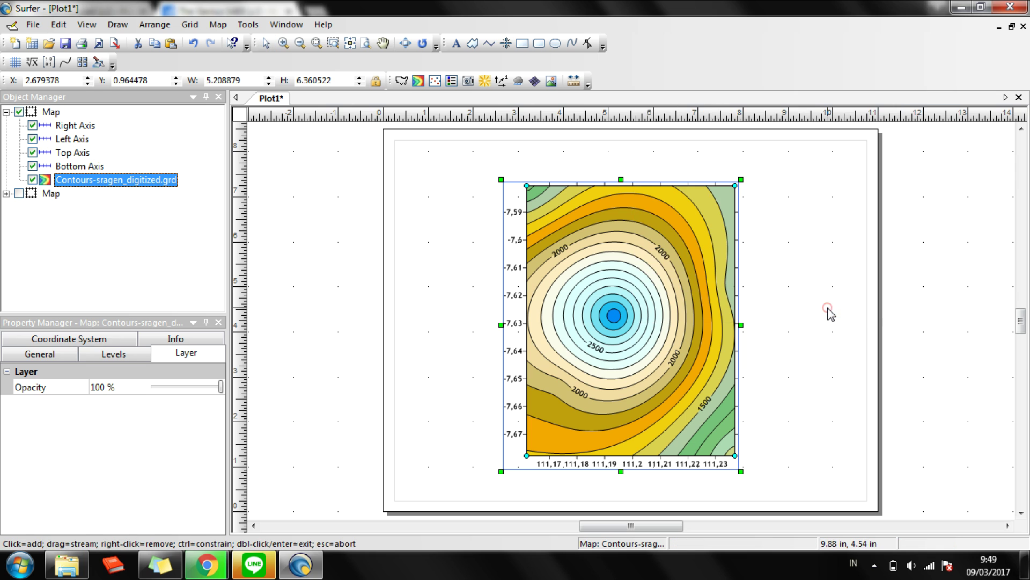
click(528, 311)
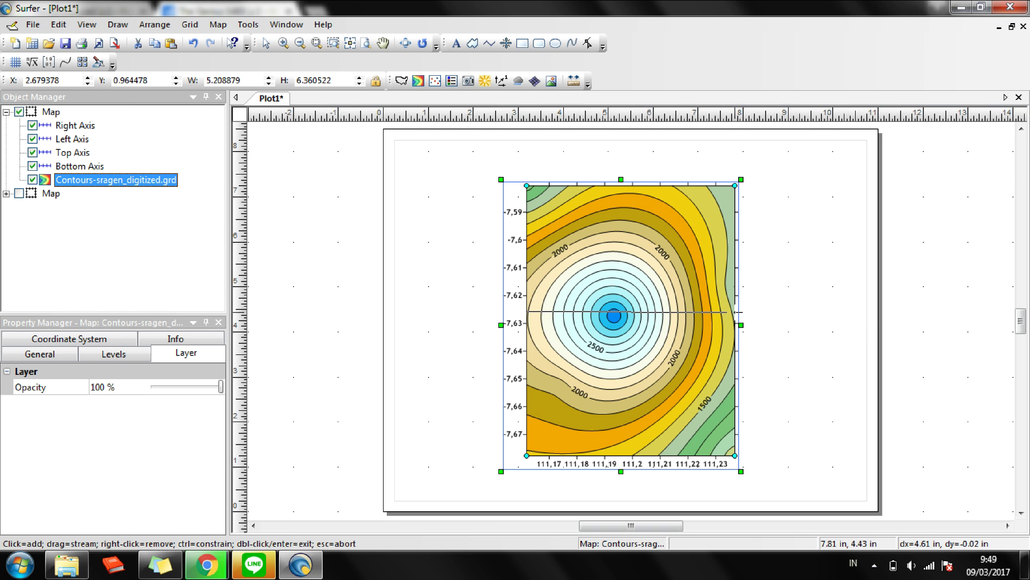
click(735, 312)
double_click(735, 312)
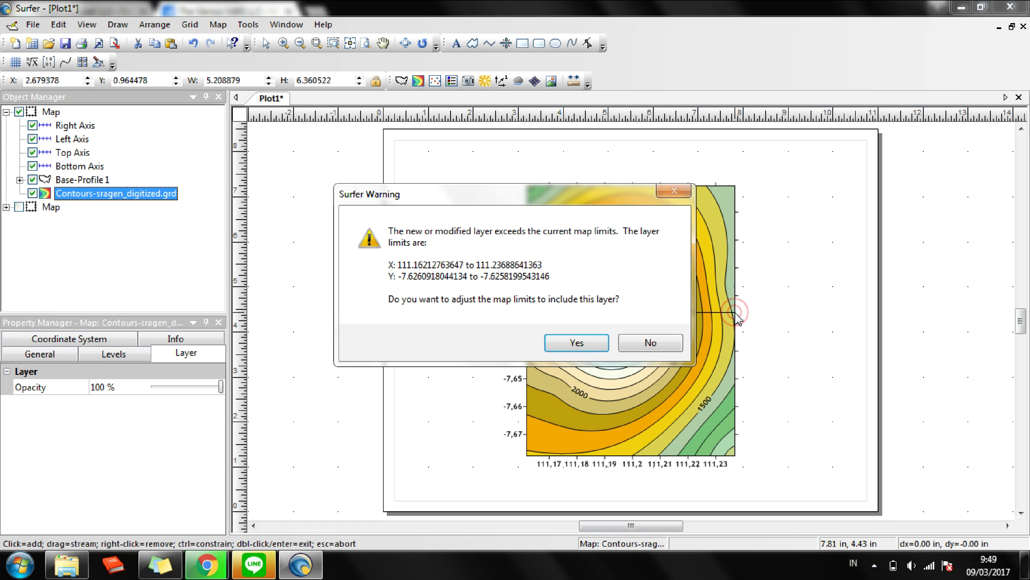
click(585, 349)
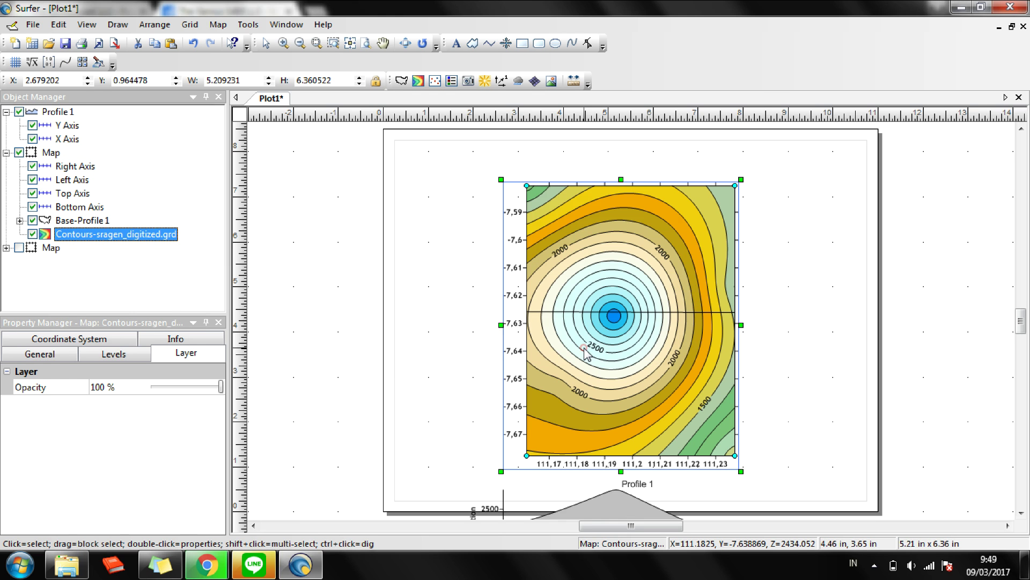
Shift the digitized contour map toward the left side of the page and place the Profile 1 graph beside it on the right
drag(1021, 321, 1022, 334)
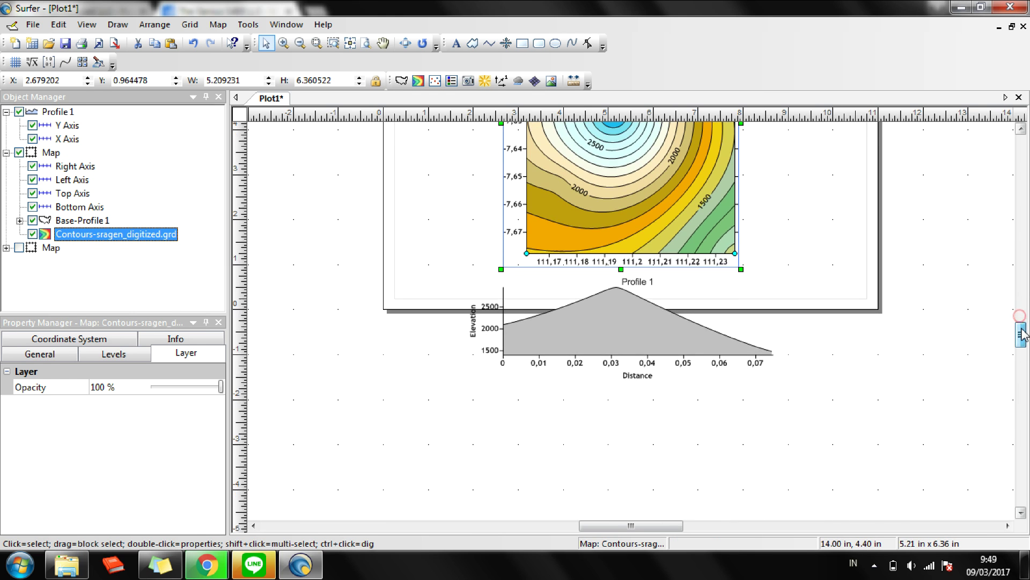
click(630, 333)
drag(616, 326, 850, 172)
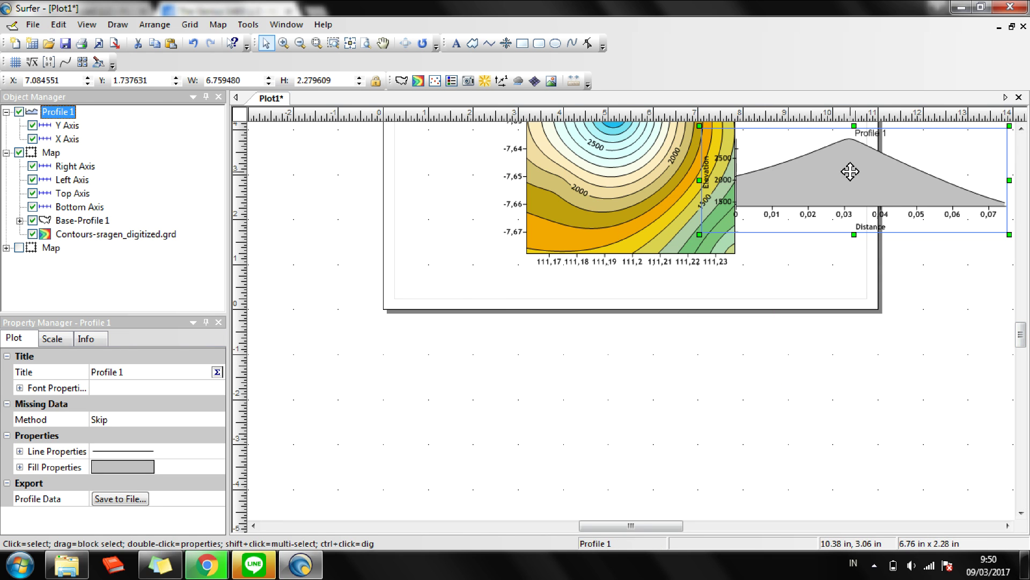
click(587, 221)
drag(591, 199, 517, 221)
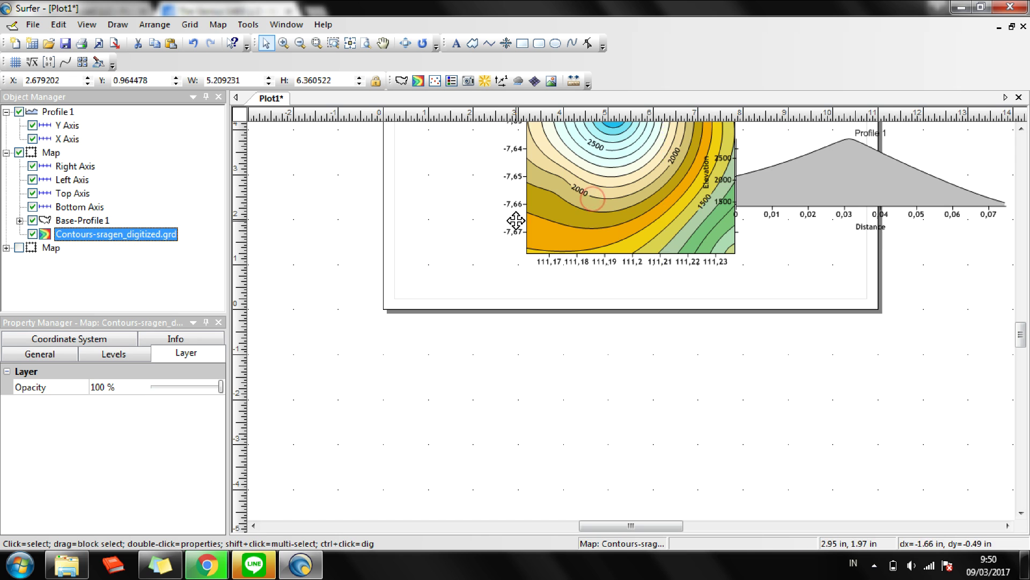
click(865, 171)
drag(855, 179, 822, 184)
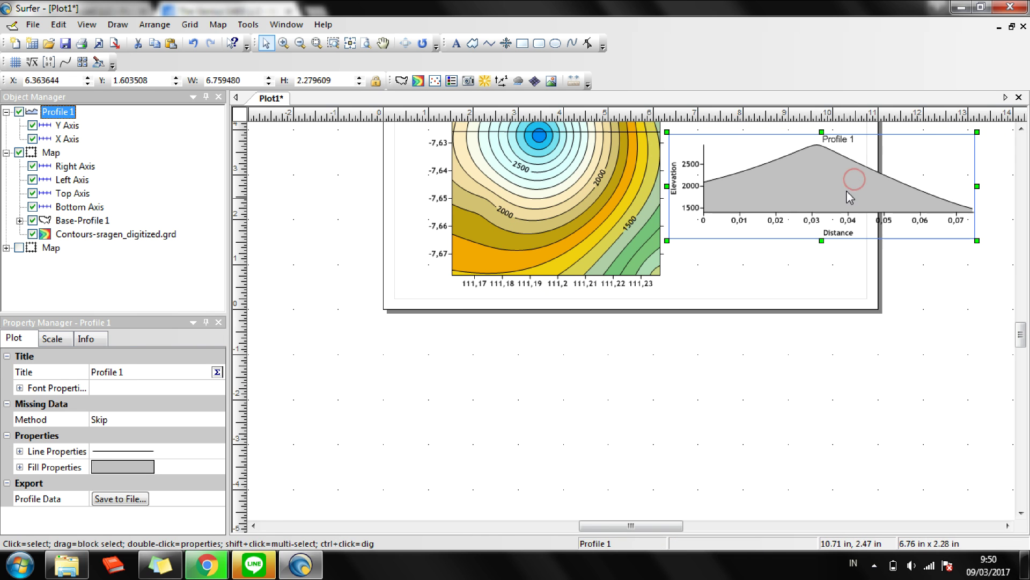
click(1021, 128)
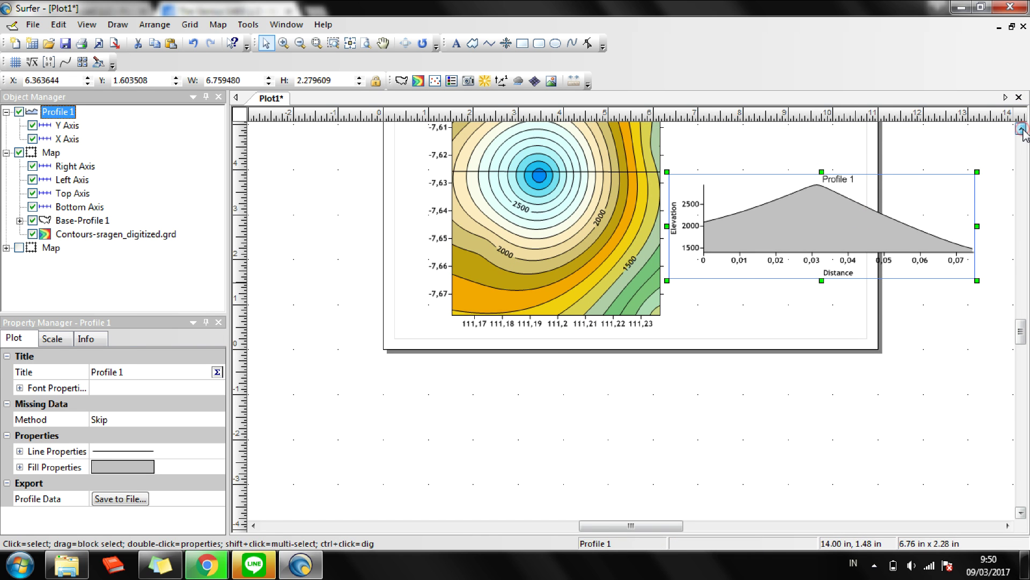
click(1021, 129)
click(1021, 129)
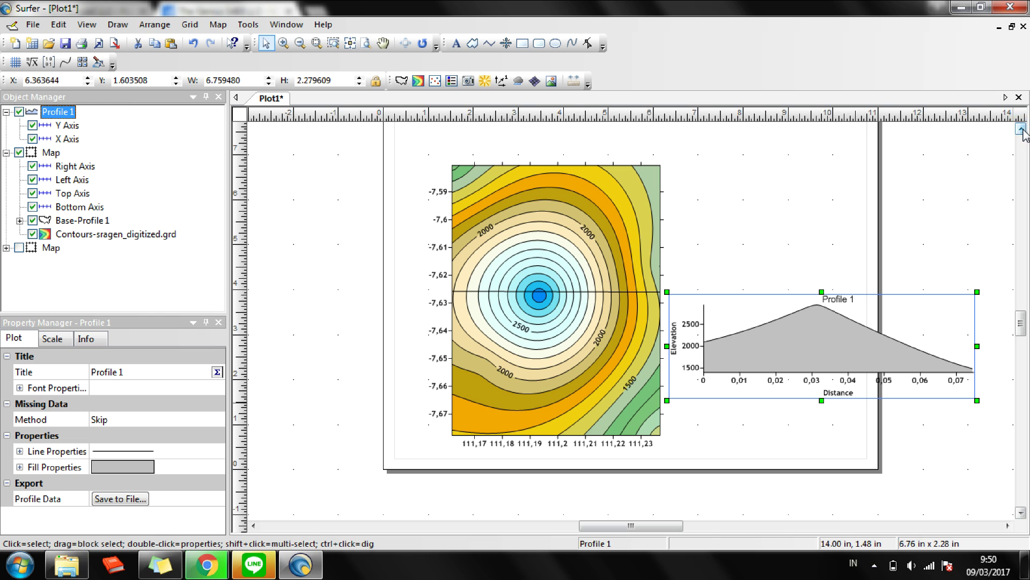
Add a Z axis to the digitized contour map
click(575, 348)
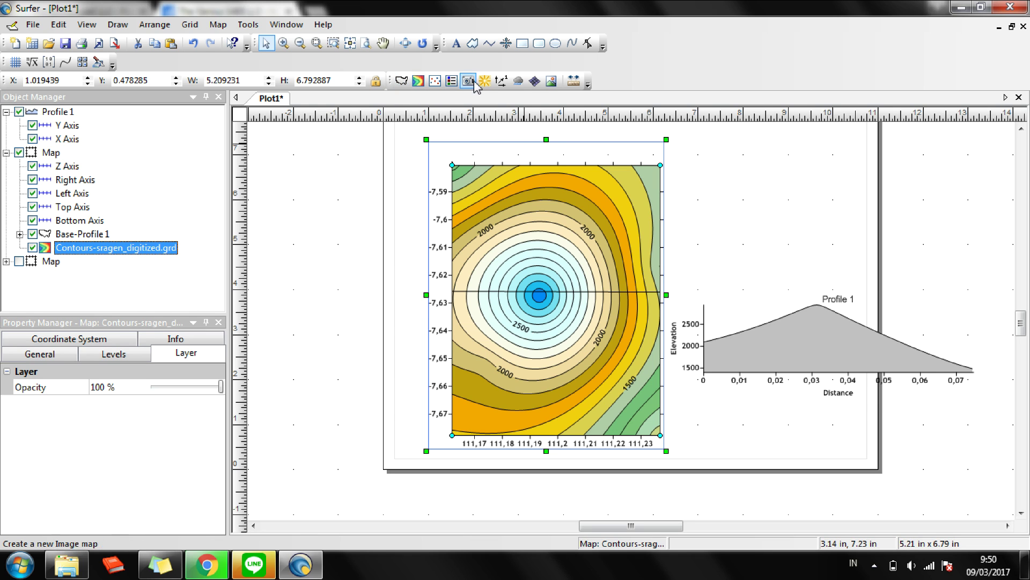
Create a 3D surface map from sragen.grd and hide Profile 1 and the digitized contour map
click(552, 81)
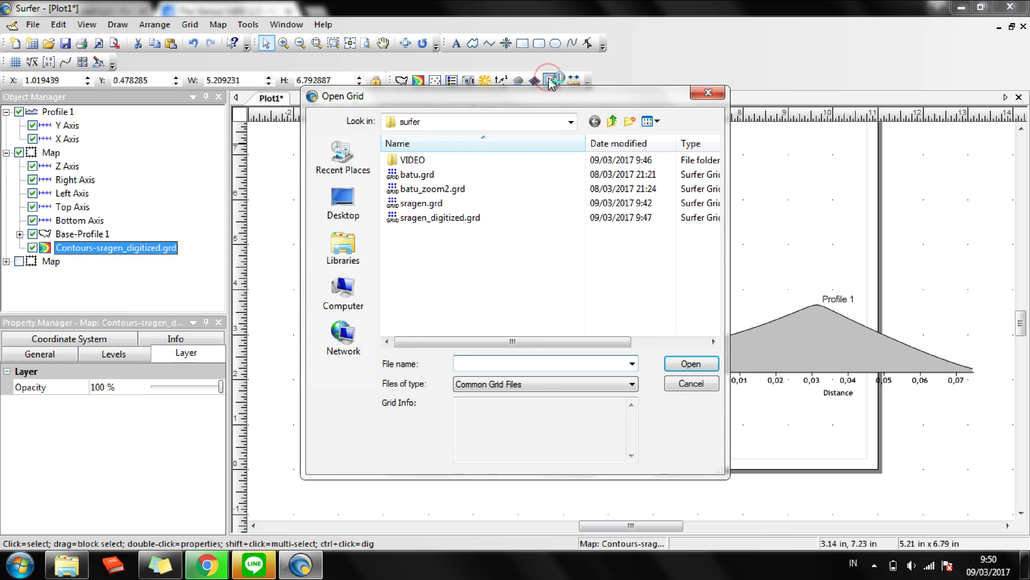
click(457, 206)
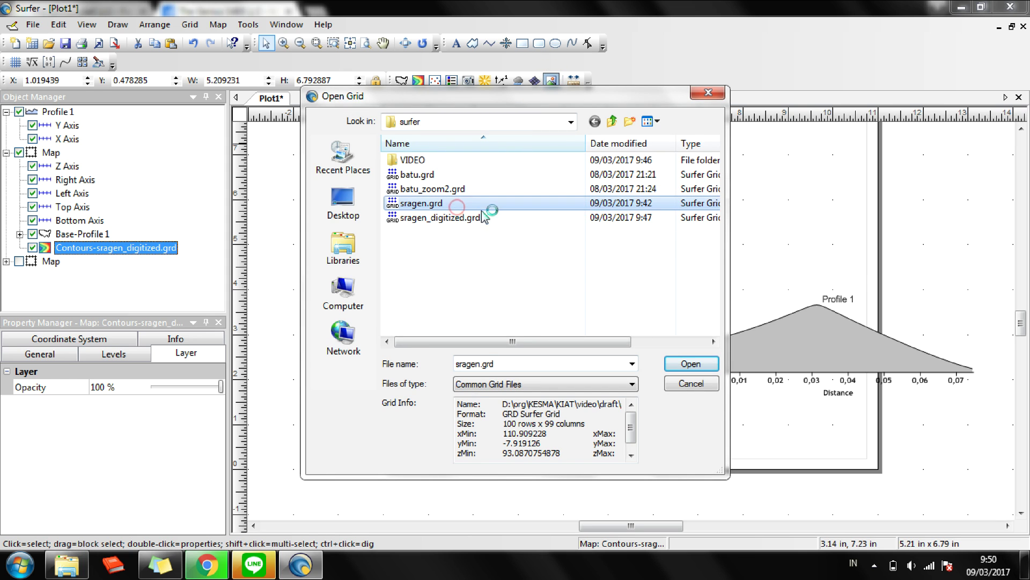
click(691, 363)
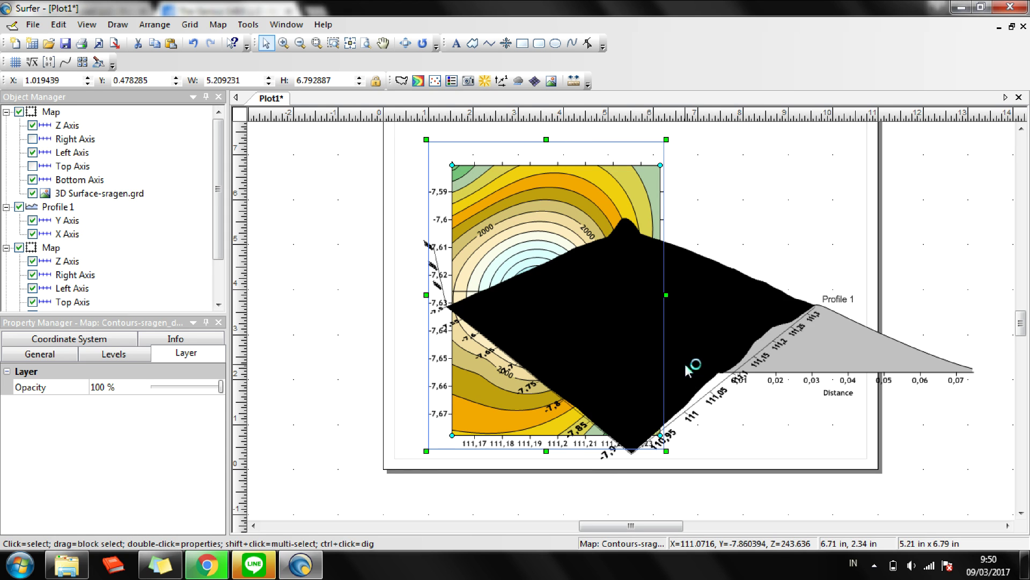
click(19, 207)
click(19, 248)
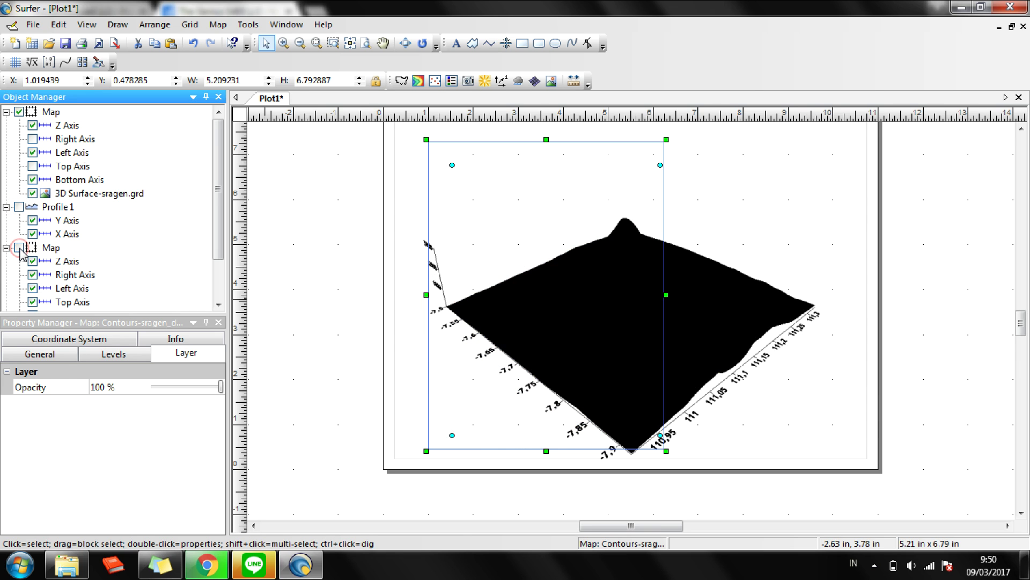
click(66, 353)
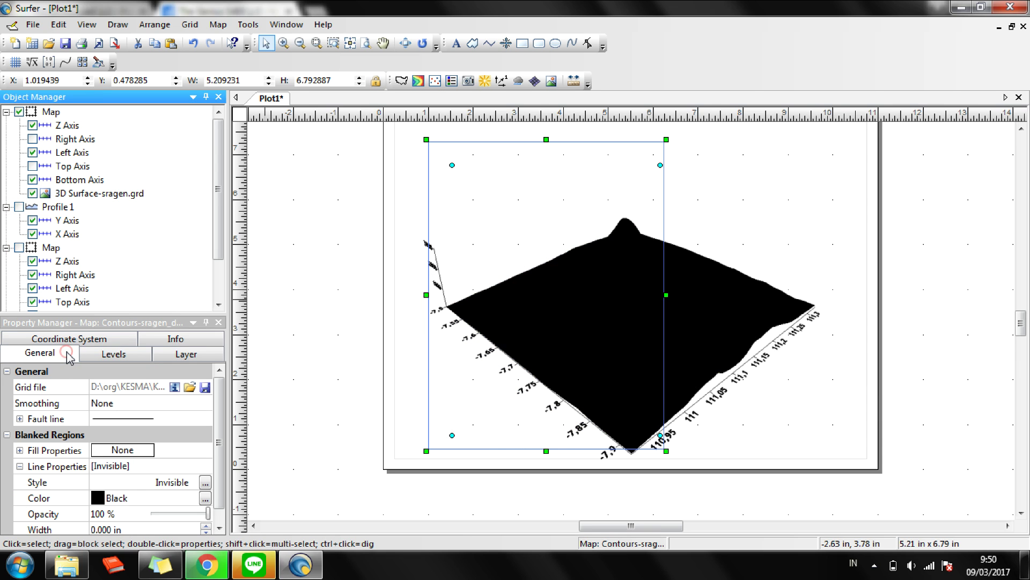
click(133, 356)
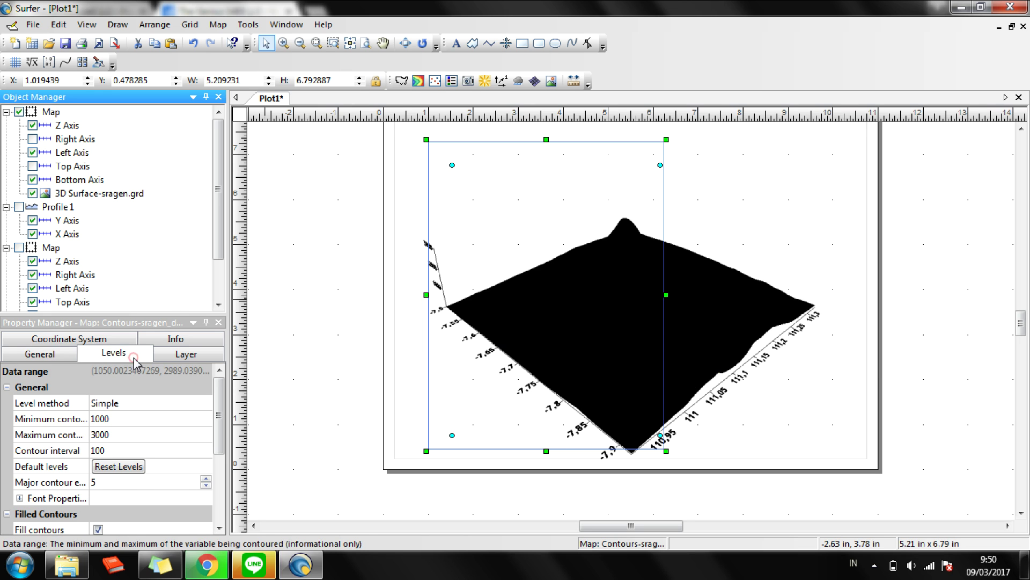
scroll(219, 440, down, 3)
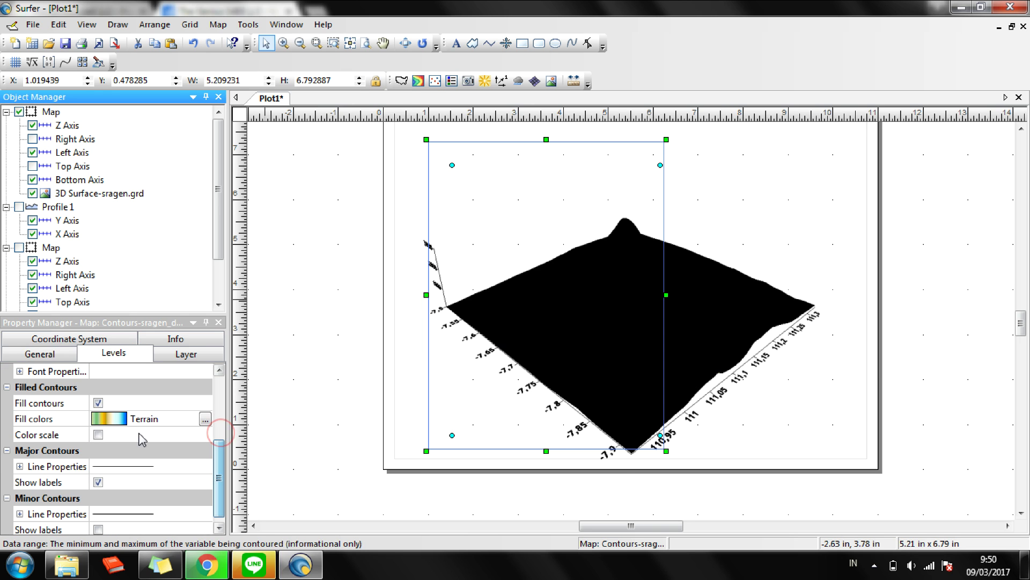
Draw the mesh lines of constant X on the 3D Surface-sragen.grd layer with a frequency of 5
click(733, 329)
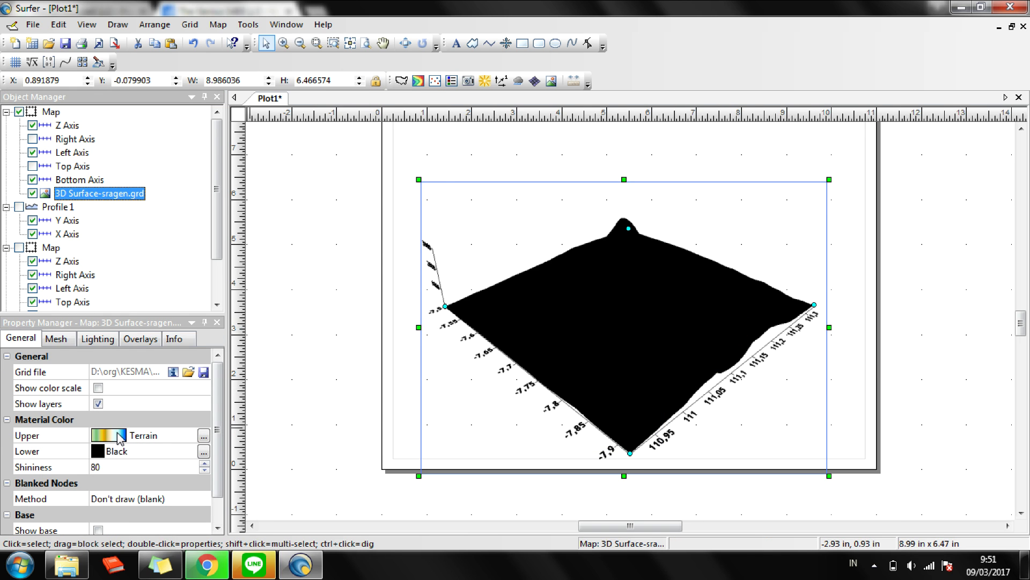
click(98, 455)
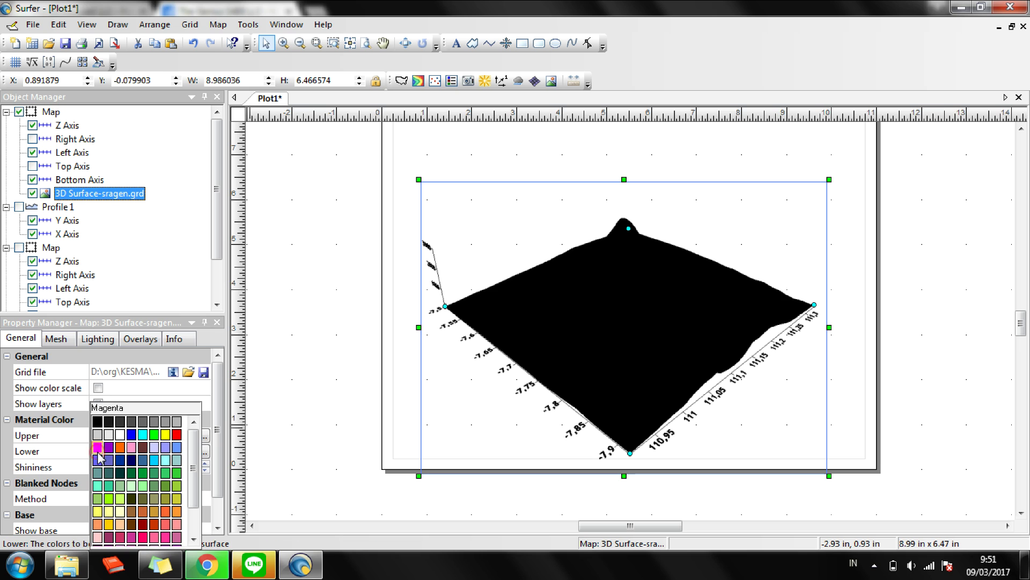
click(64, 457)
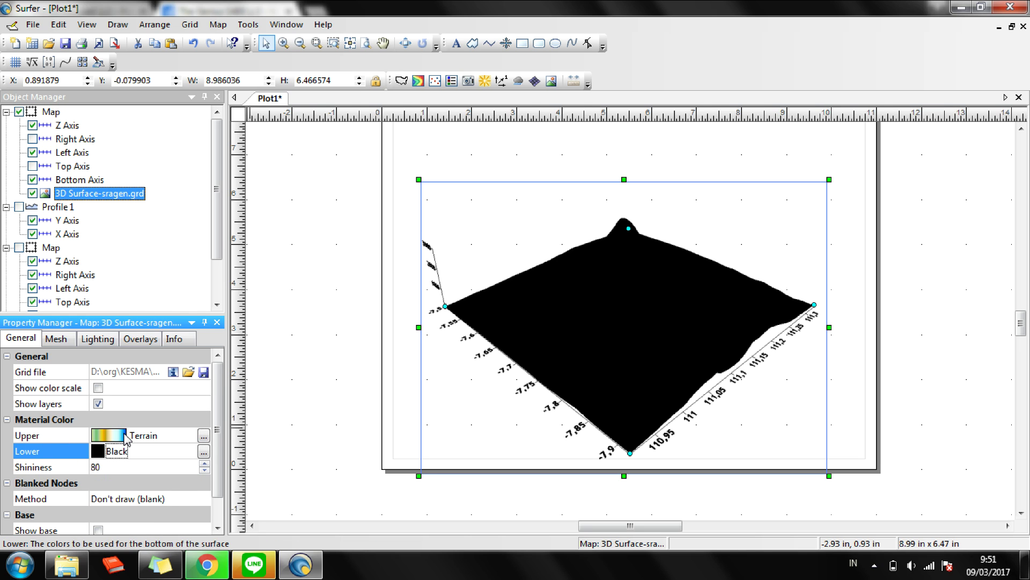
click(60, 338)
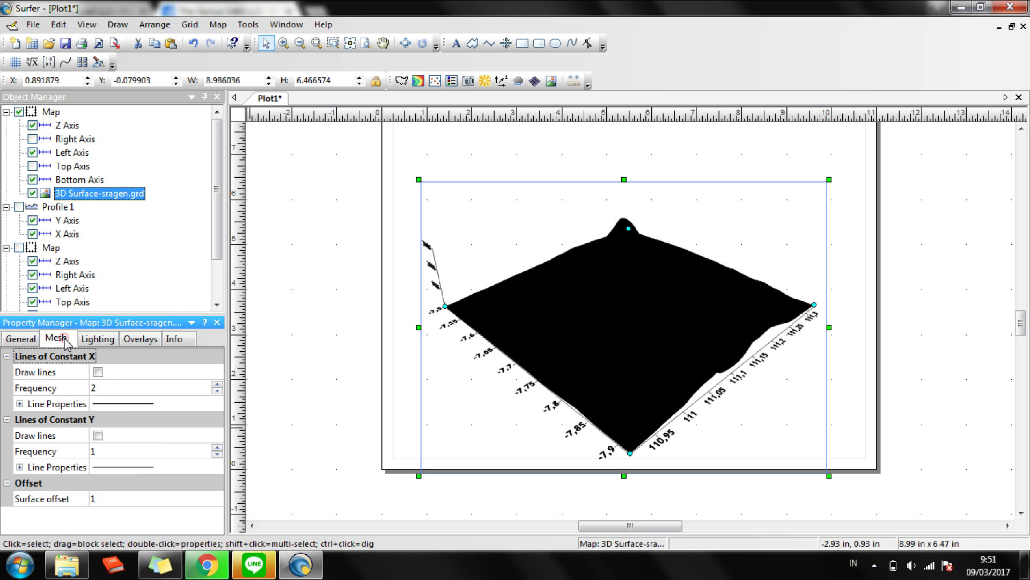
click(98, 372)
click(99, 371)
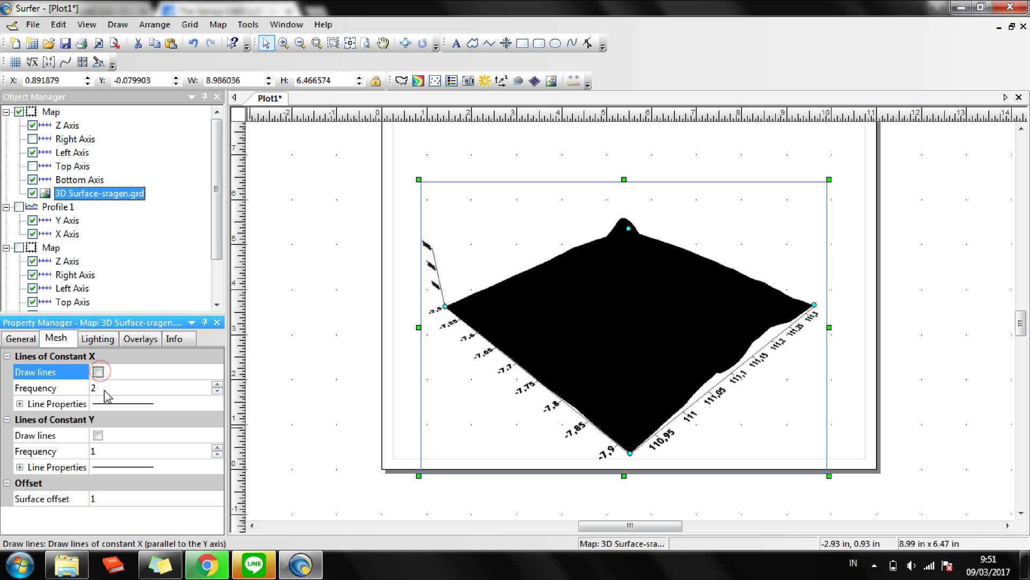
click(98, 372)
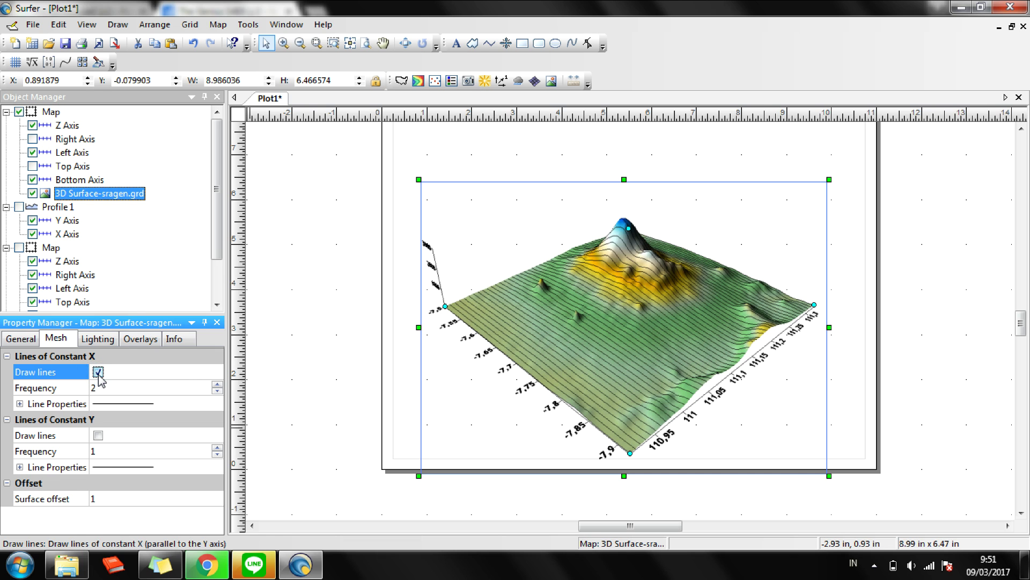
click(217, 384)
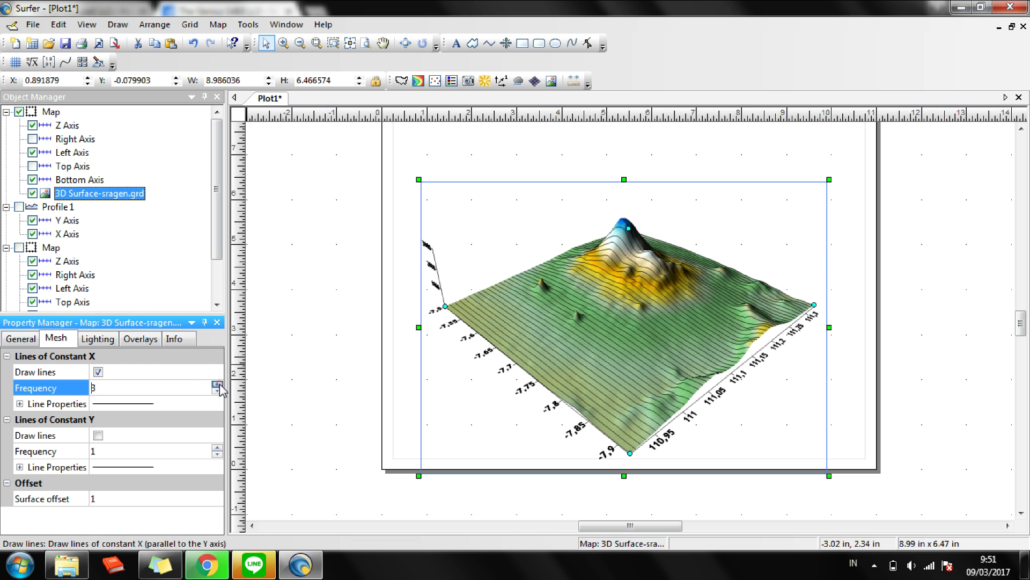
click(217, 384)
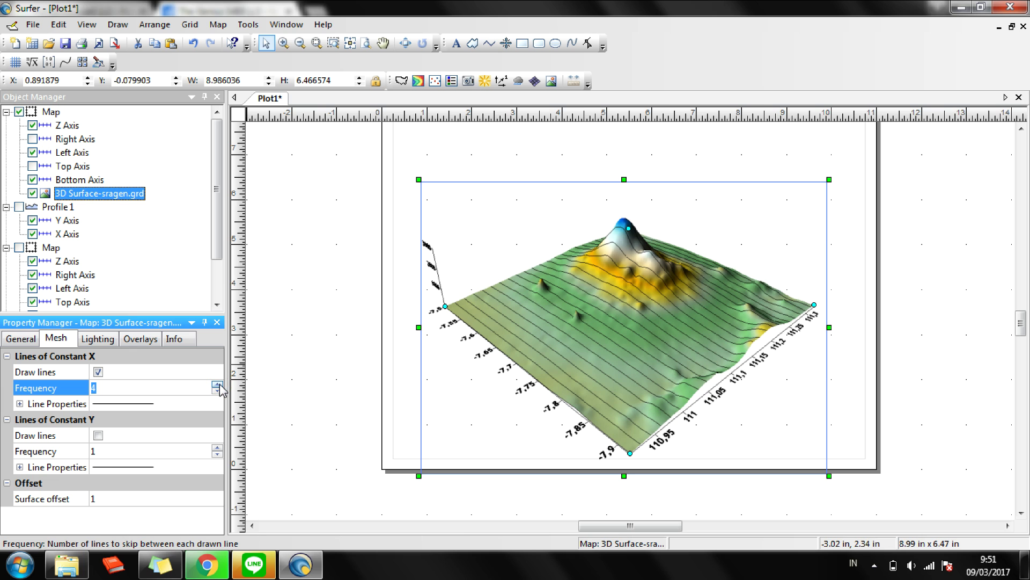
click(217, 384)
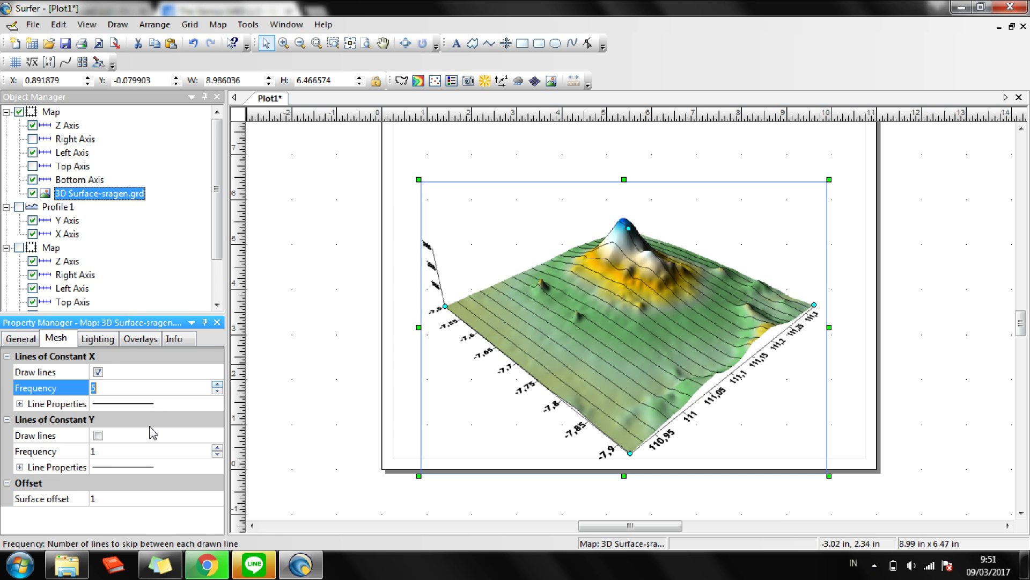
Draw the mesh lines of constant Y on the 3D surface with a frequency of 4
click(97, 436)
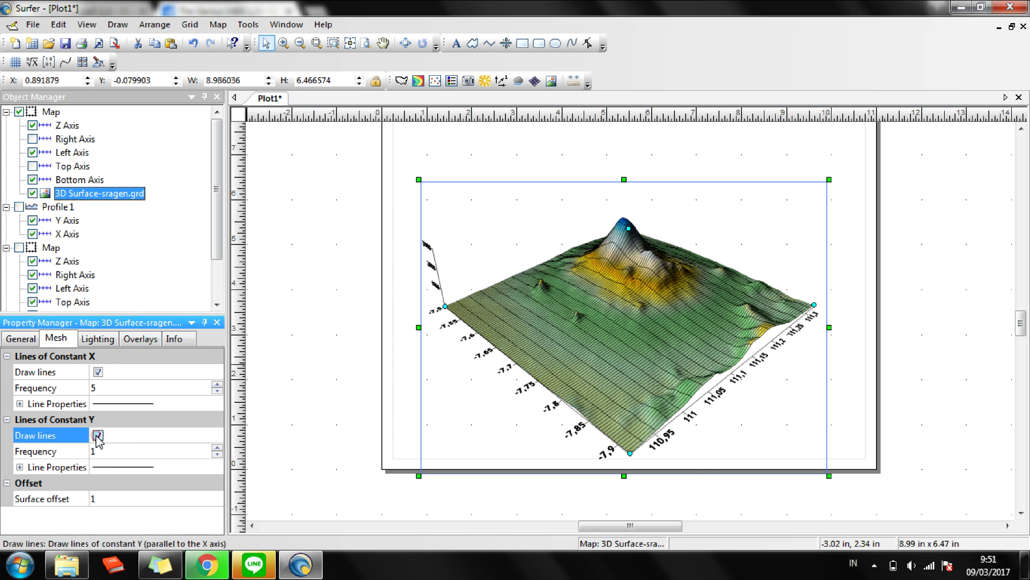
click(216, 448)
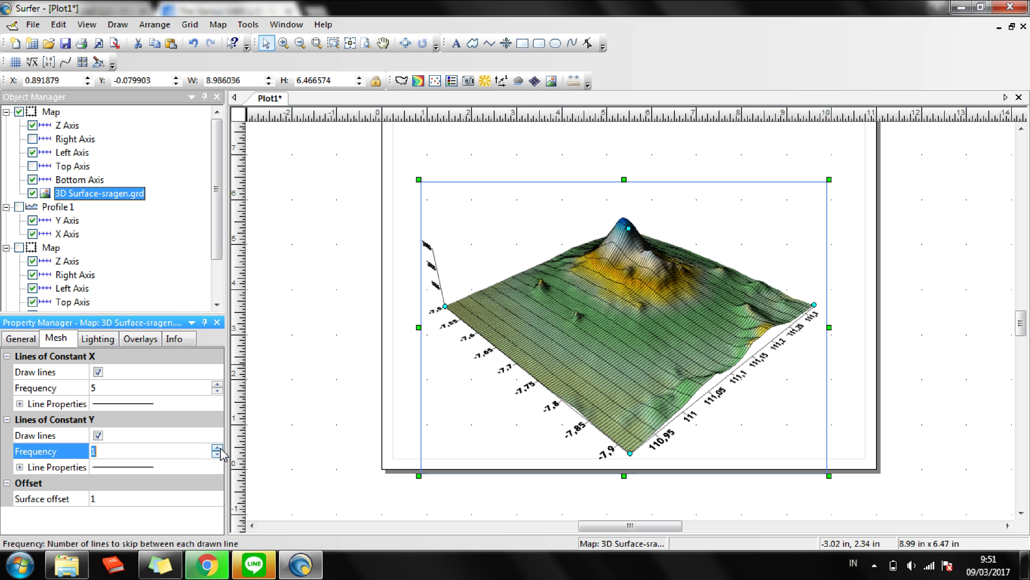
click(217, 448)
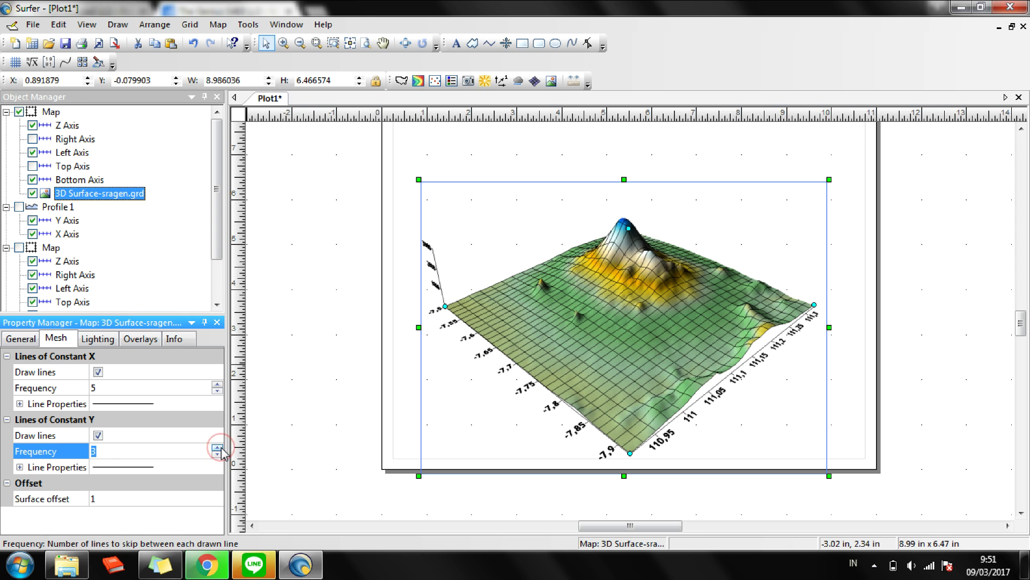
click(221, 449)
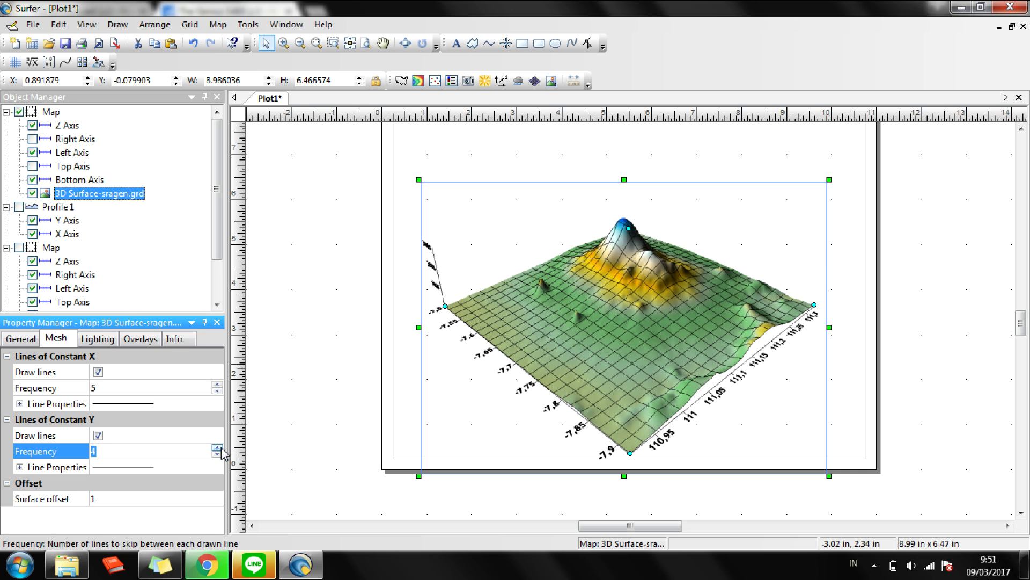
Review the lighting, overlay, info and mesh settings of the 3D Surface-sragen.grd layer
click(100, 339)
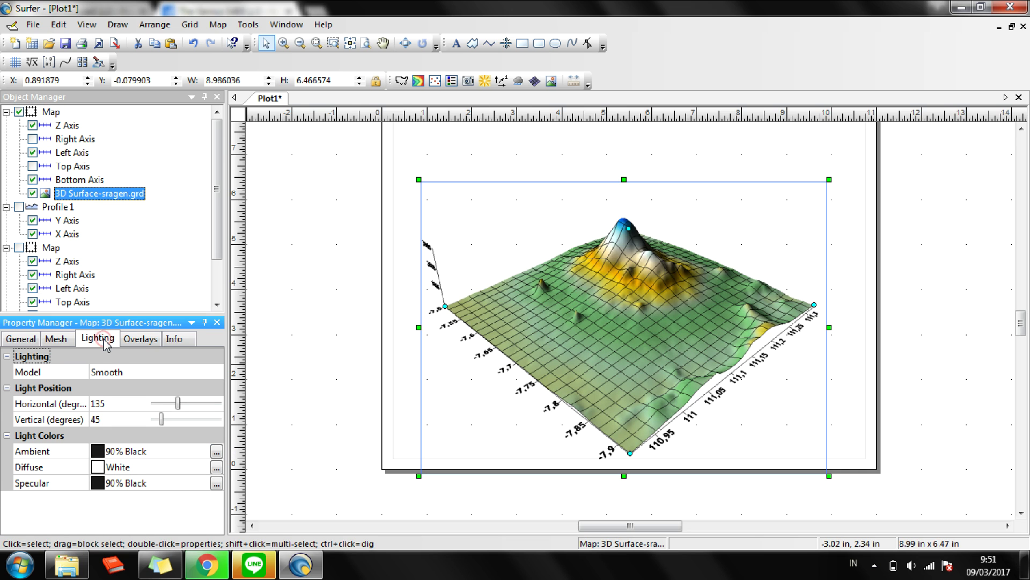
click(137, 340)
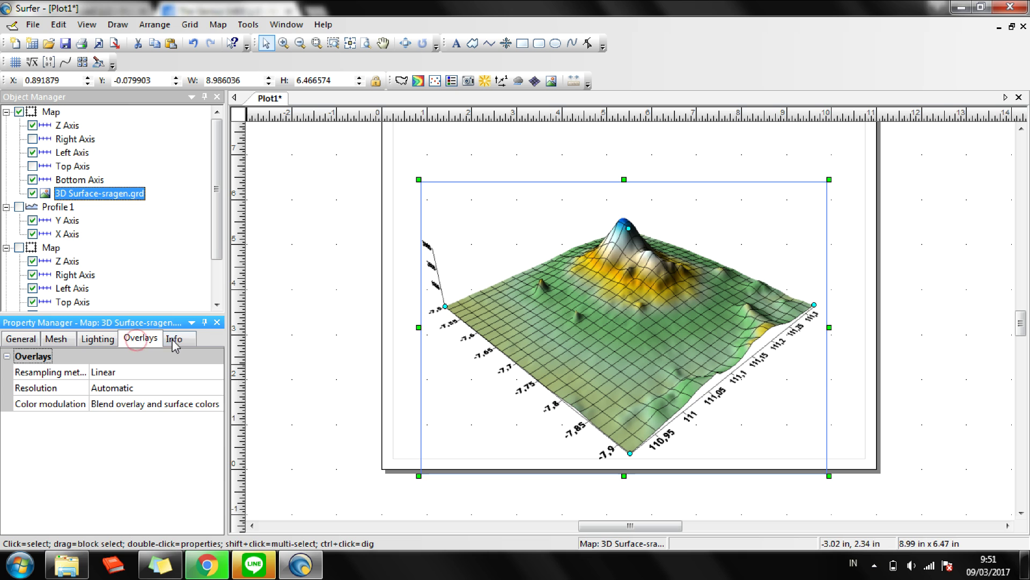
click(192, 338)
click(100, 338)
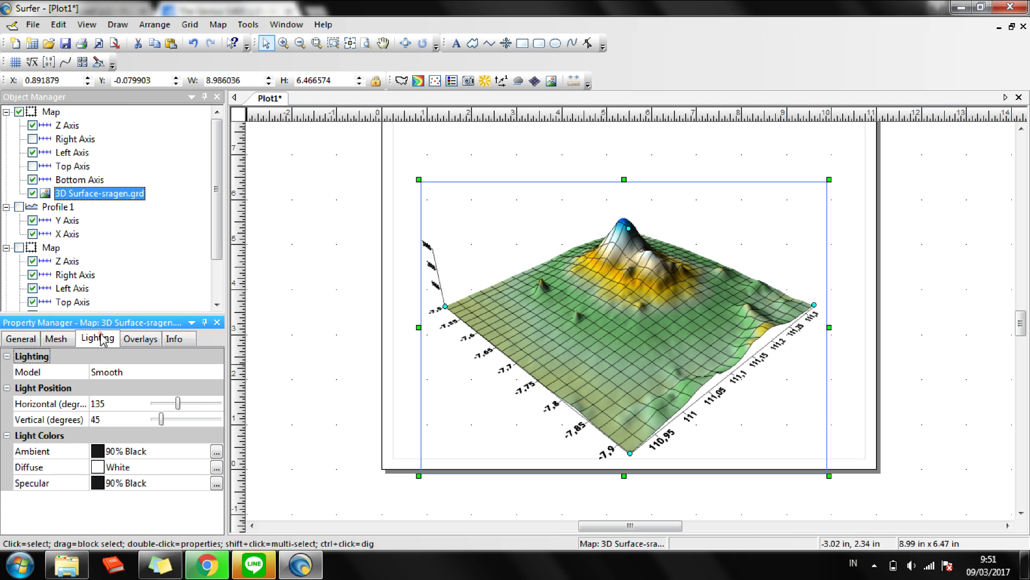
click(55, 338)
Try the ChromaDepth and Rainbow2 upper material colours on the 3D surface and restore Terrain
click(31, 339)
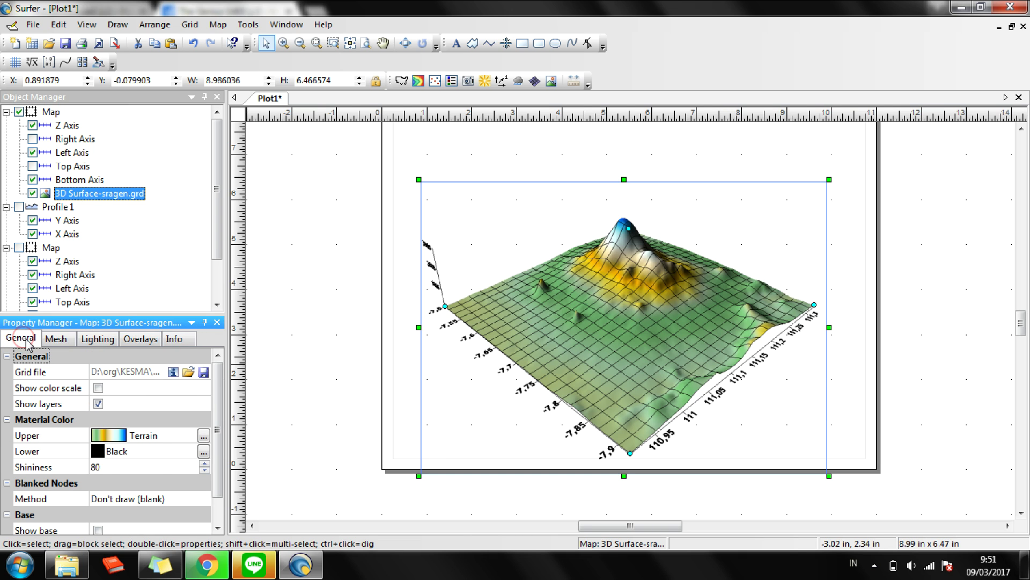
click(106, 439)
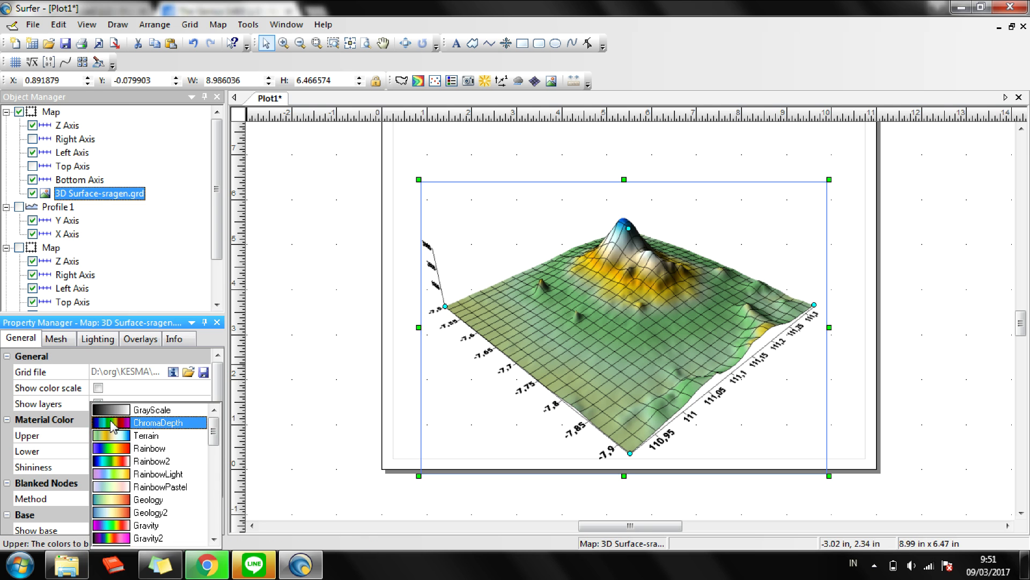
click(112, 427)
click(114, 440)
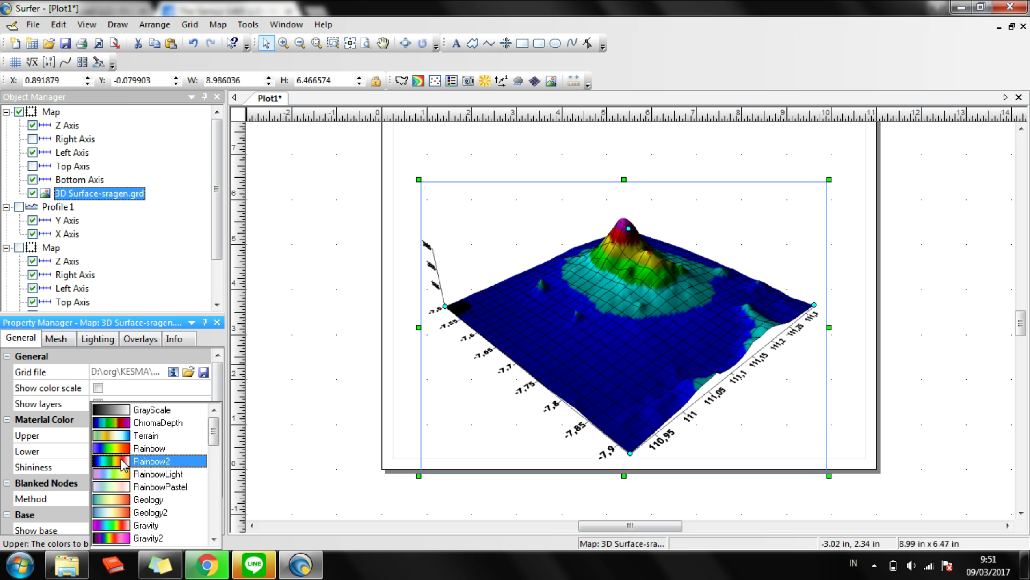
click(121, 461)
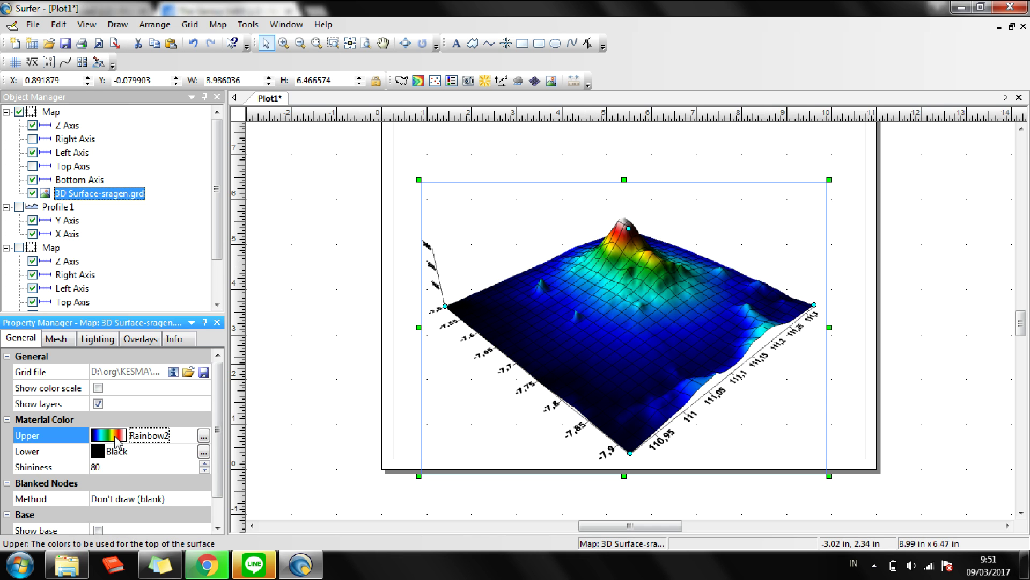
click(116, 437)
click(116, 440)
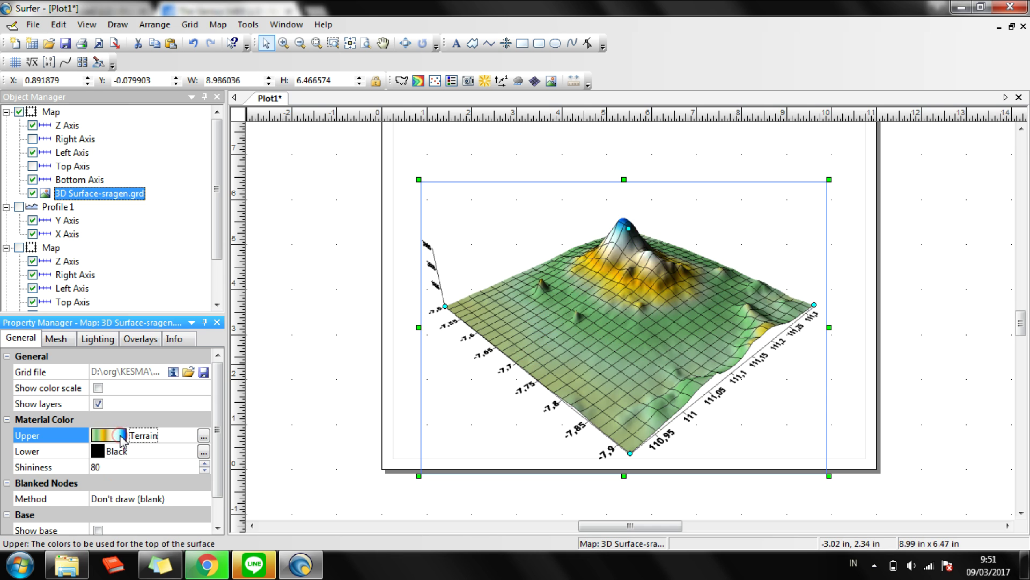
scroll(220, 464, down, 2)
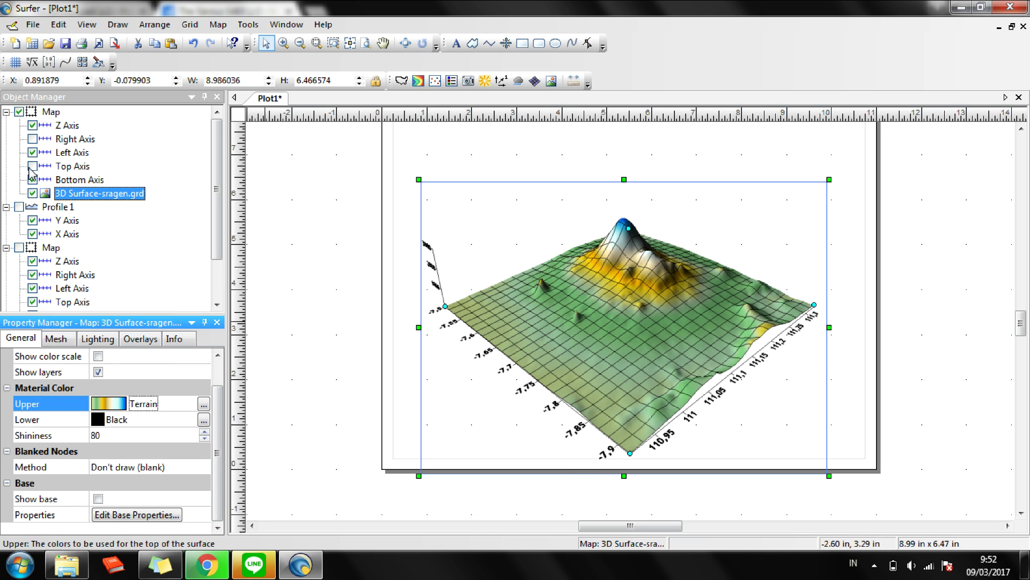
Move the 3D surface map about 0.9 in up the page
drag(706, 387, 699, 347)
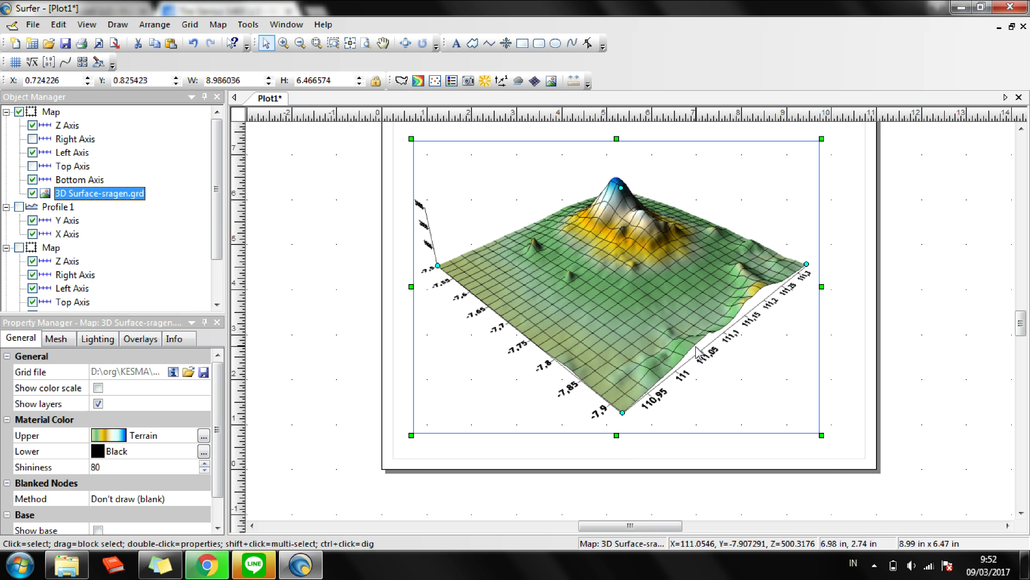
right_click(696, 352)
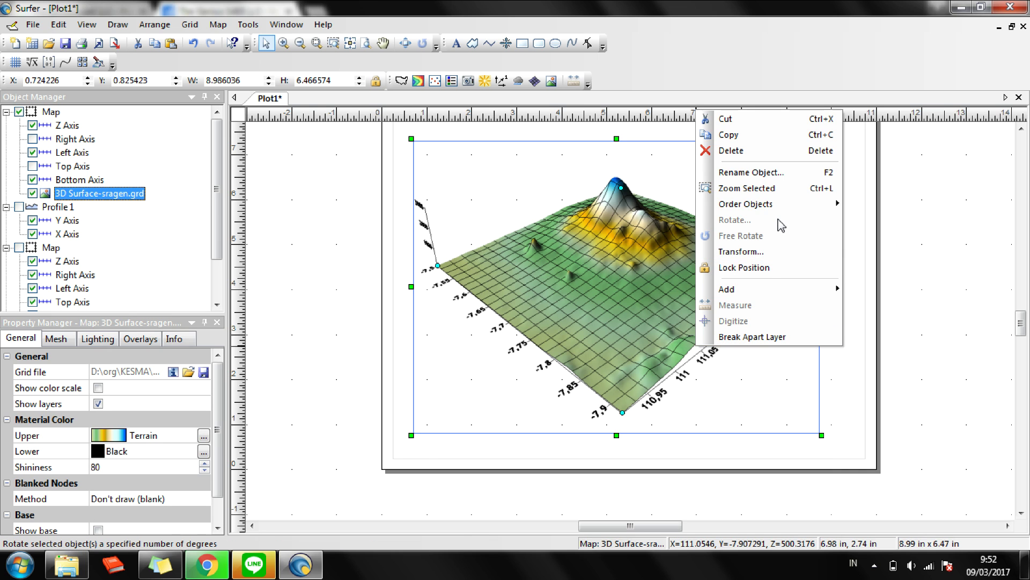
click(581, 284)
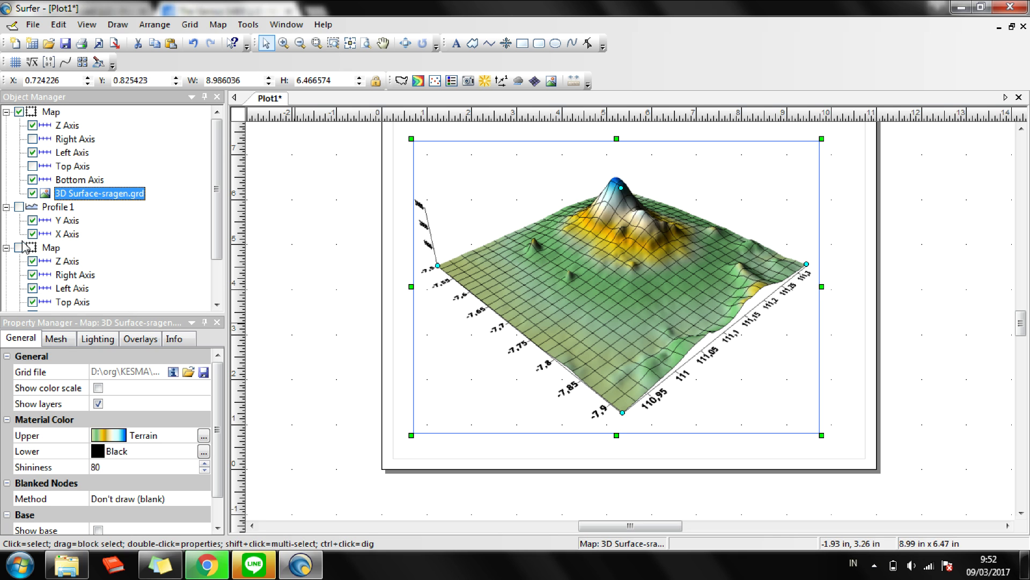
Collapse Profile 1 and the digitized contour map in the object tree, and show that contour map instead of the 3D surface map
click(6, 207)
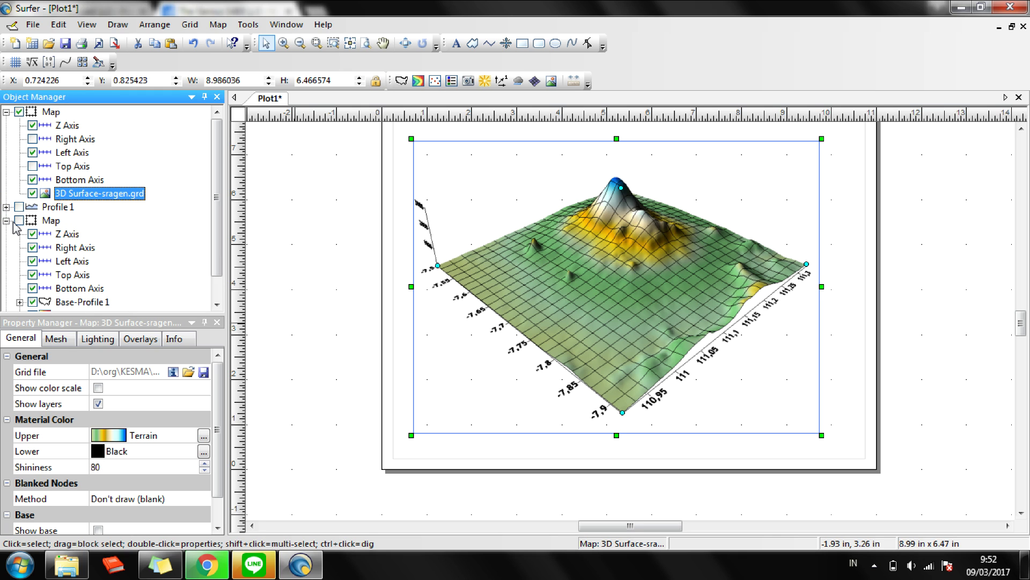
click(6, 221)
click(19, 220)
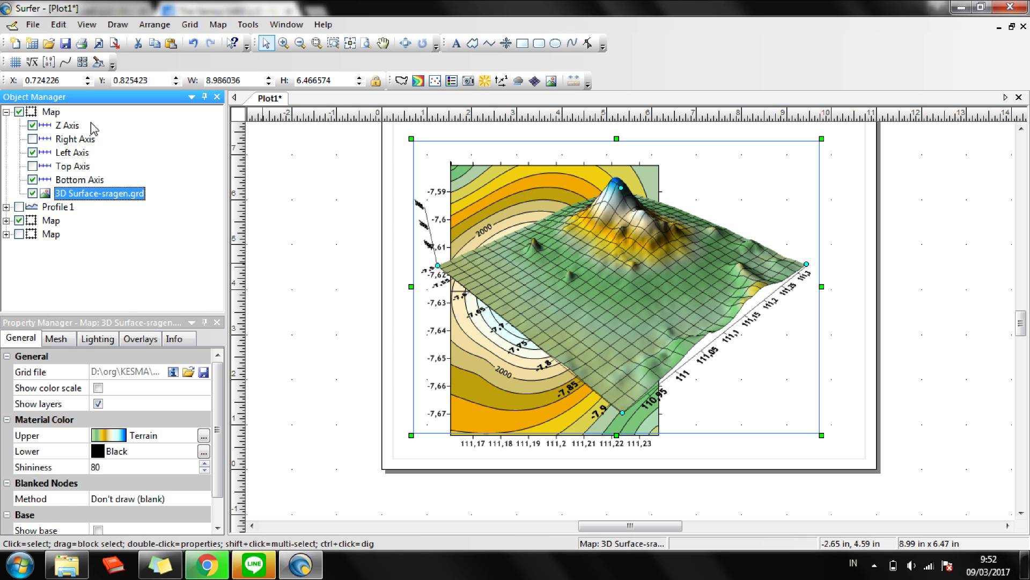
click(19, 111)
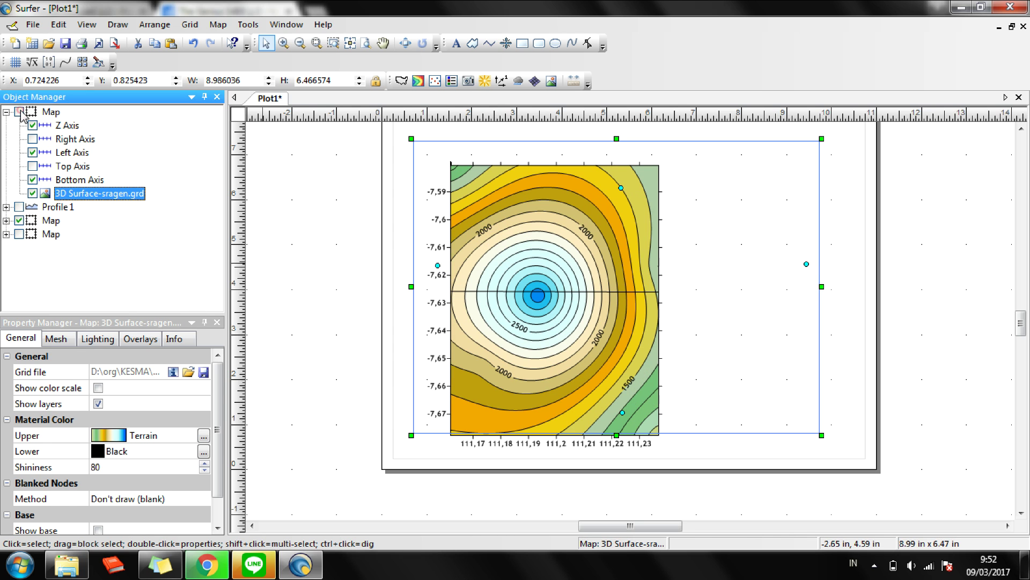
Try rotating the digitized contour map counterclockwise and undo the rotation
click(507, 394)
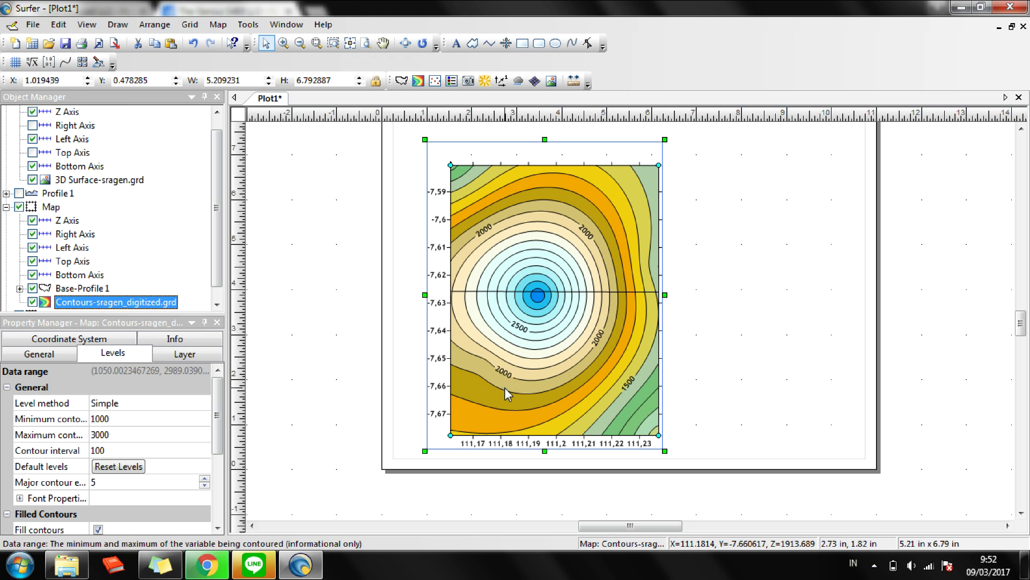
right_click(507, 395)
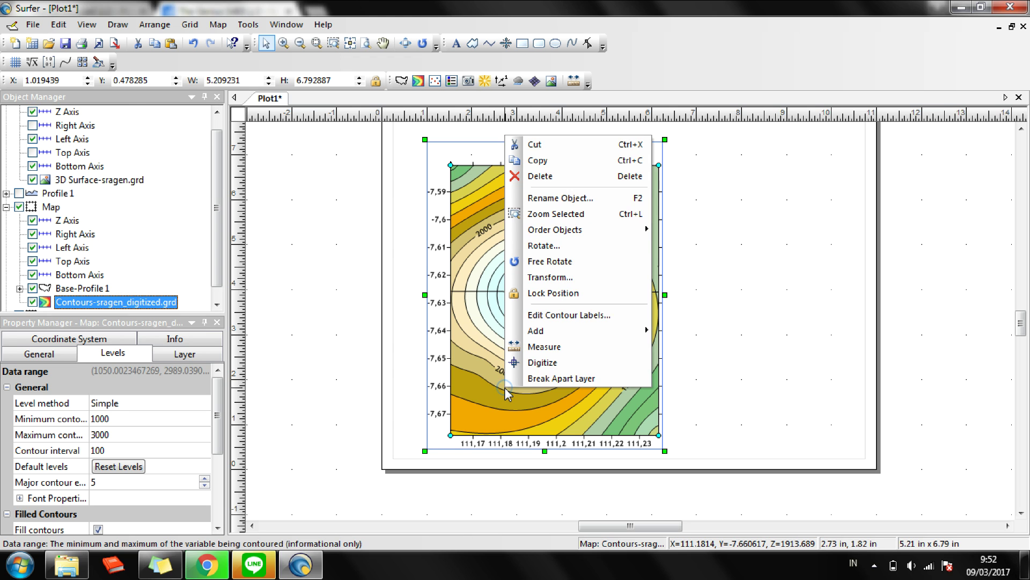
click(606, 248)
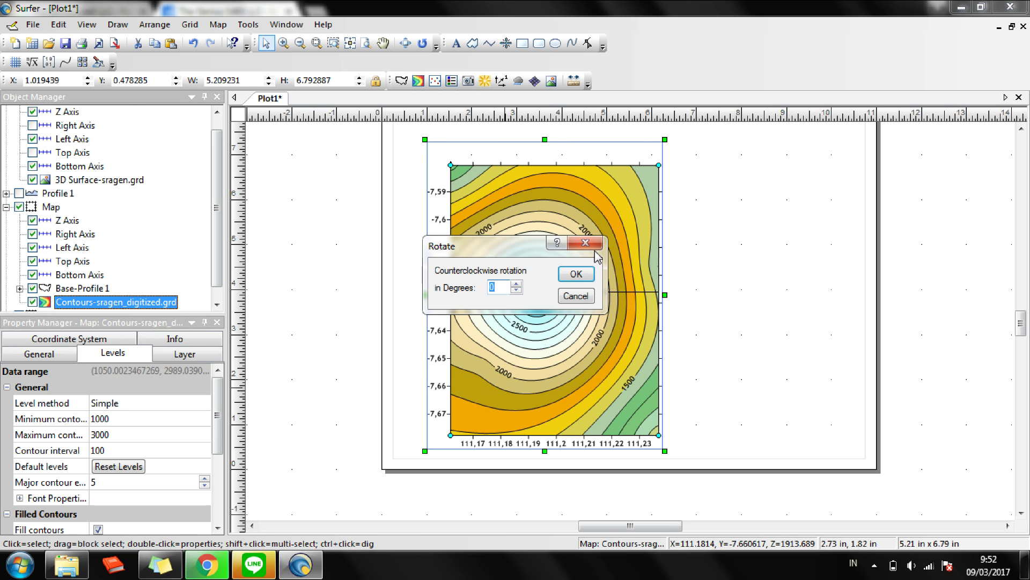
click(516, 283)
click(576, 273)
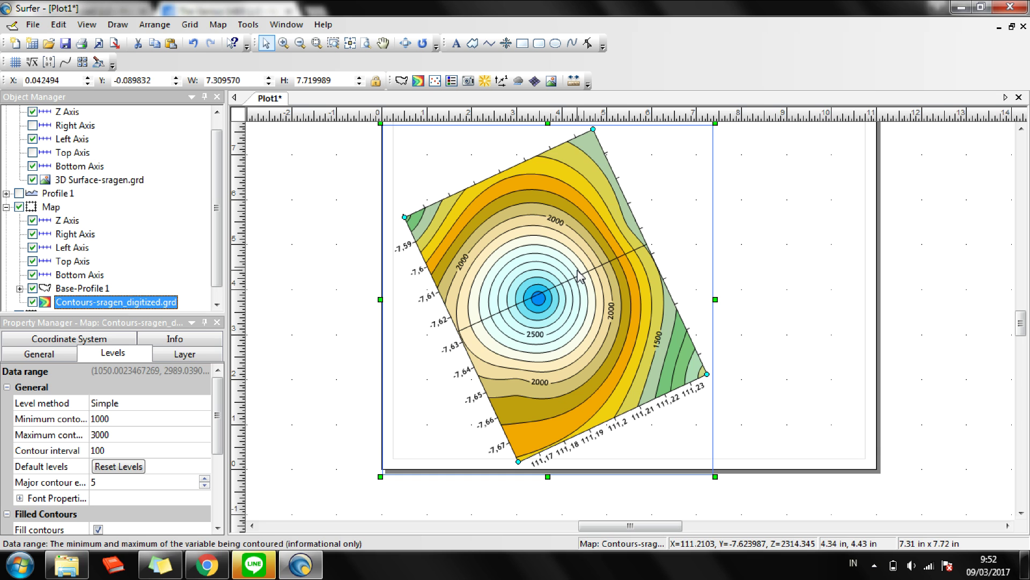
key(ctrl+z)
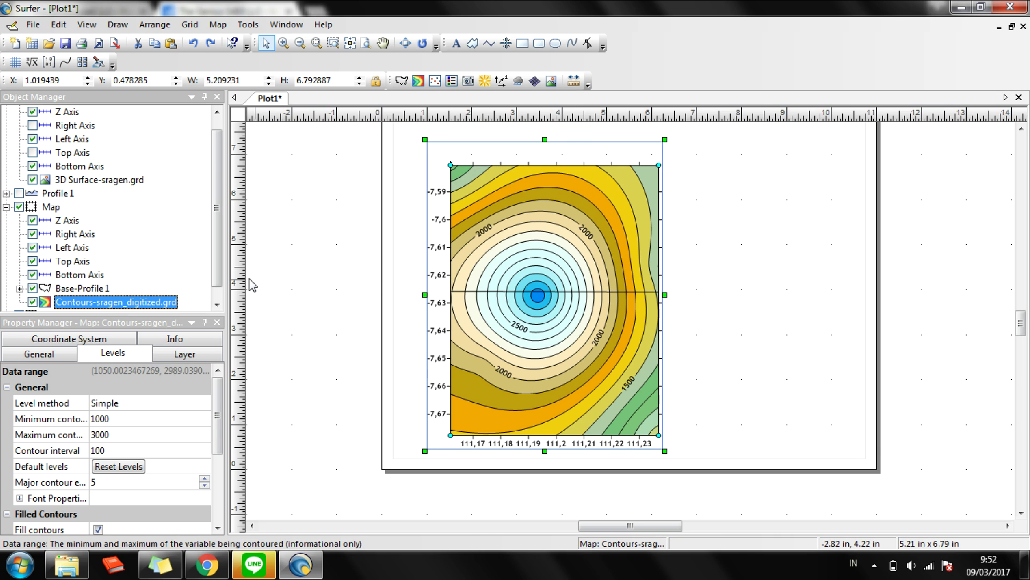
Collapse the digitized contour map in the object tree, show the 3D surface map and hide the contour map
click(6, 207)
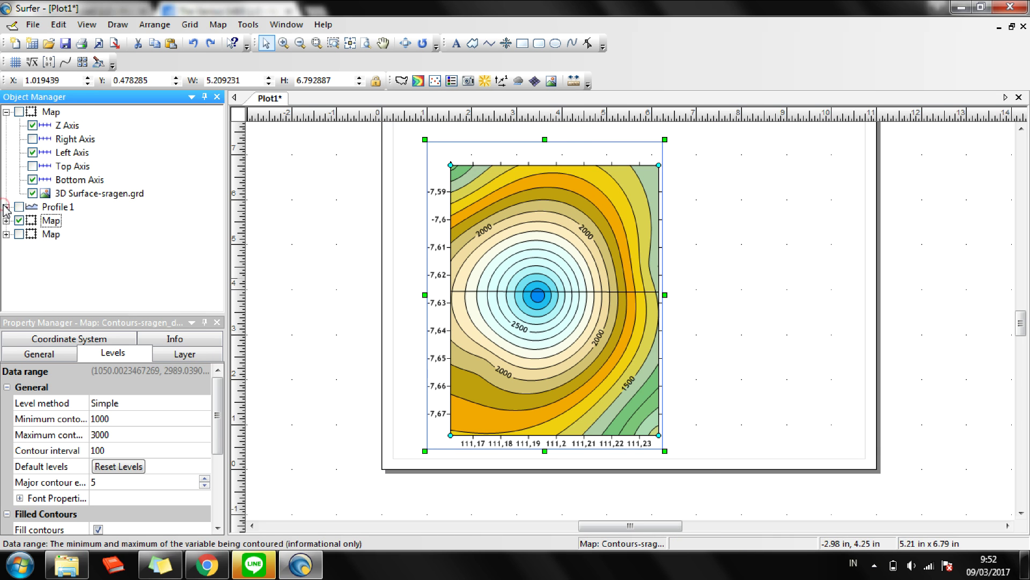
click(19, 111)
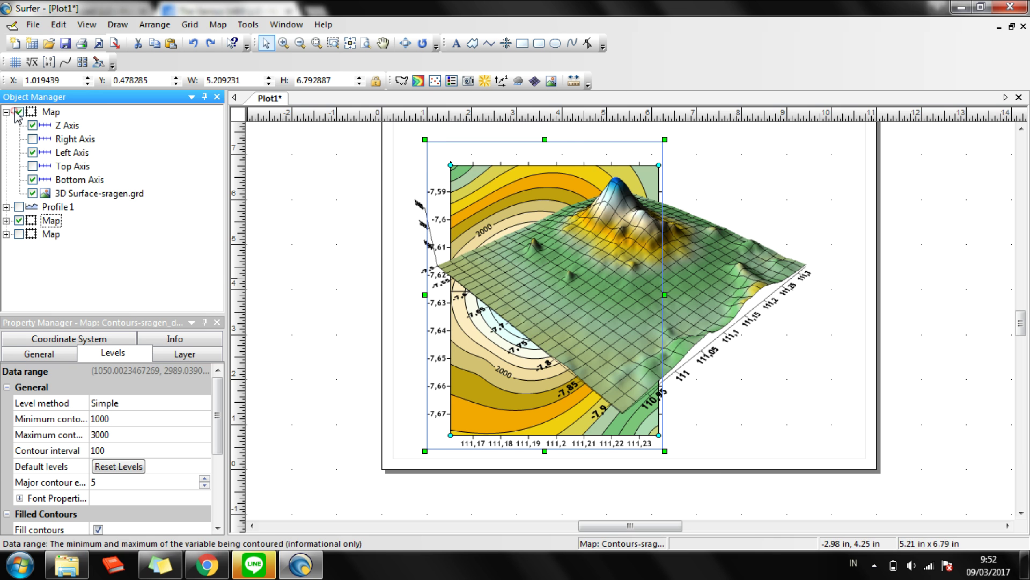
click(19, 221)
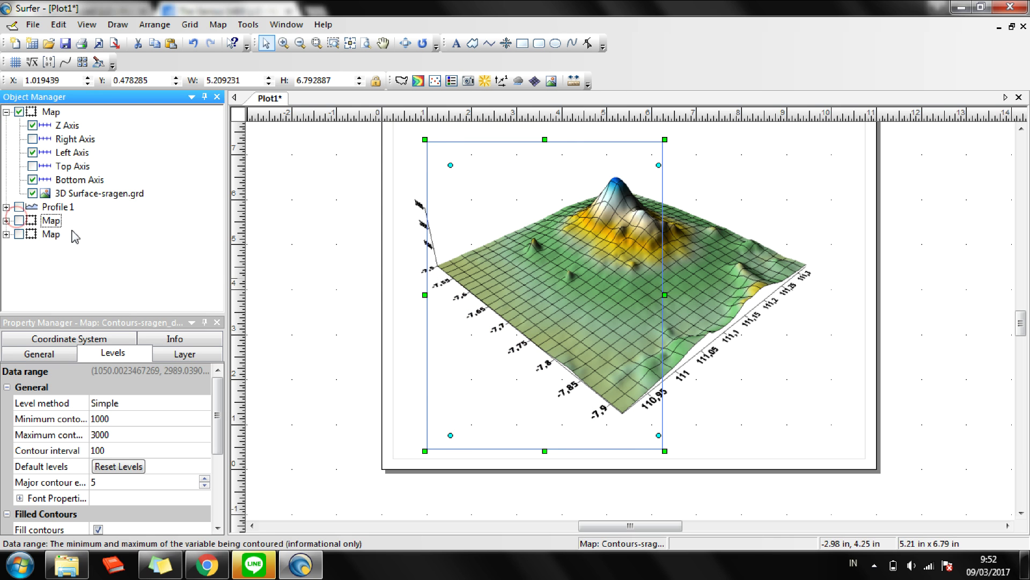
Rename the map object containing the 3D surface as 3D
click(764, 282)
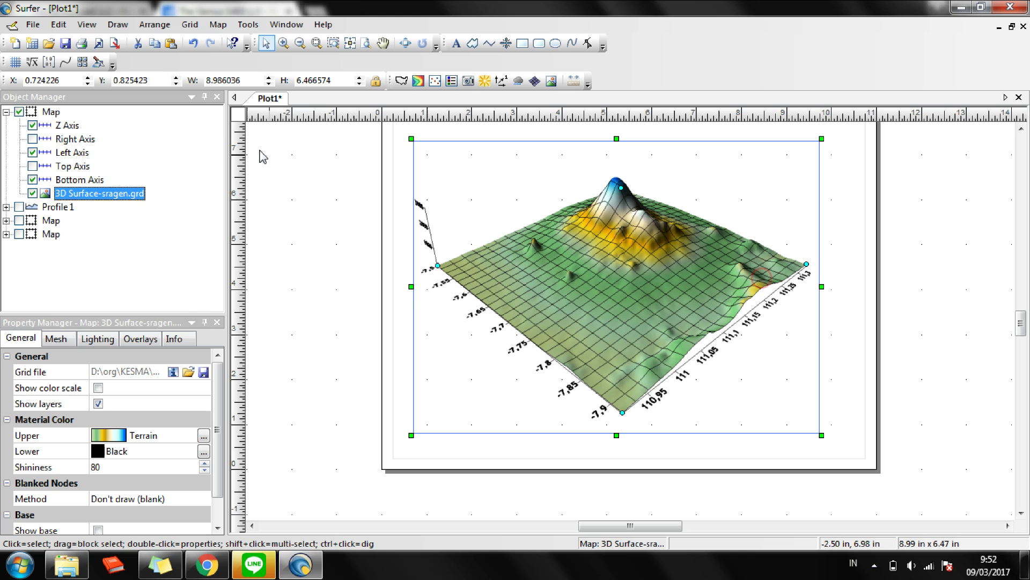
click(51, 112)
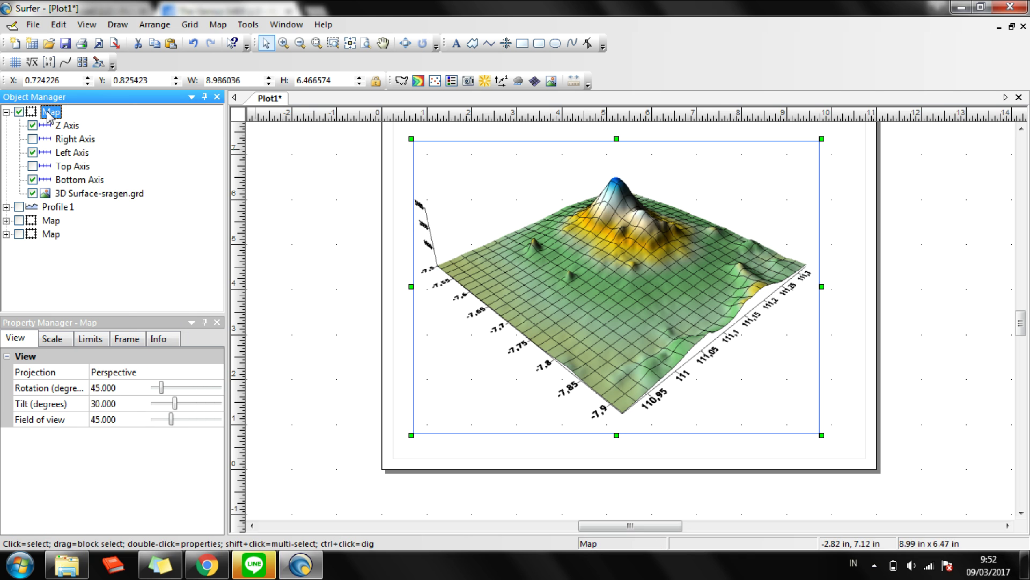
click(51, 113)
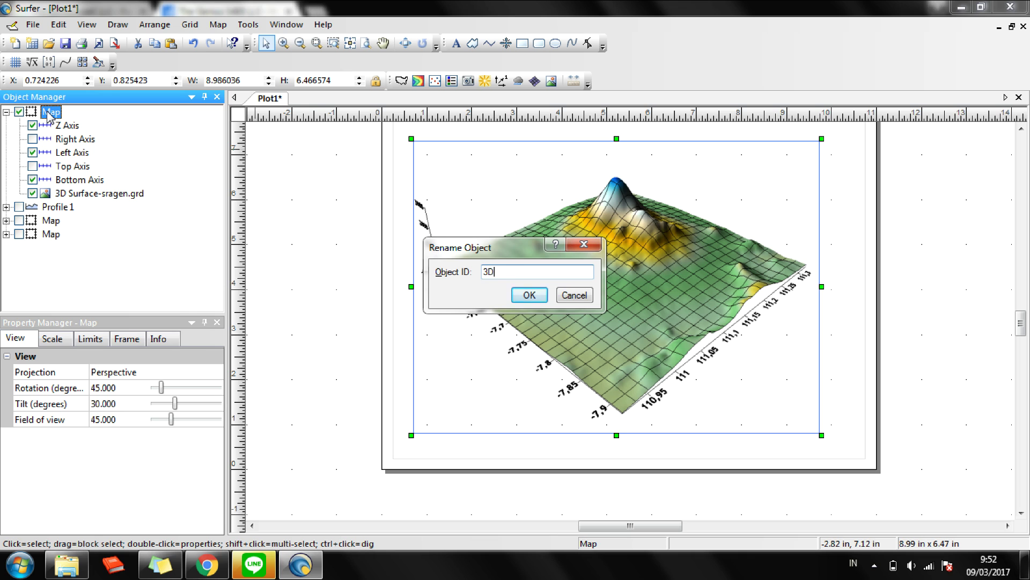
key(Return)
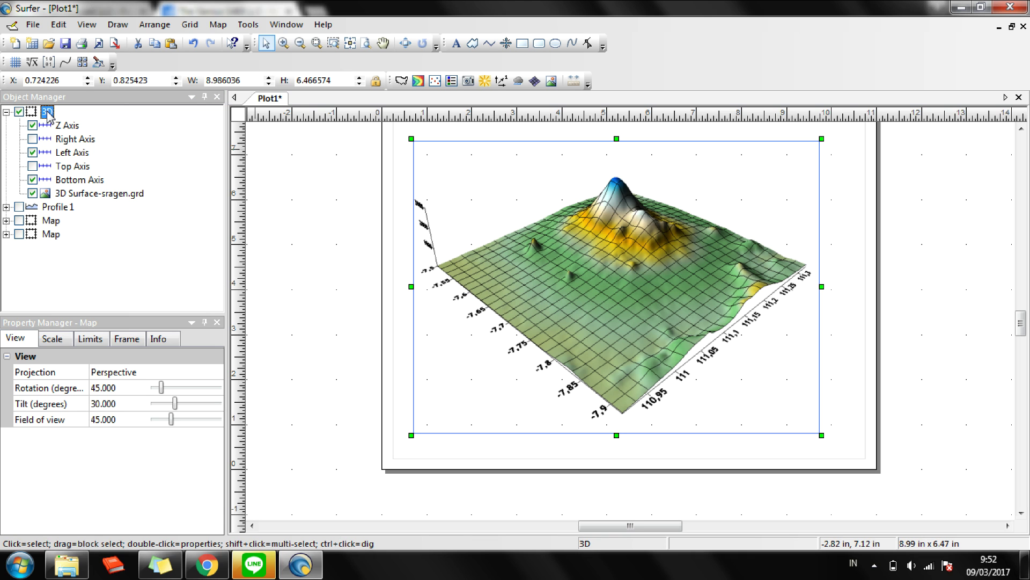
Show the digitized contour map and rename its map object as slice
click(20, 220)
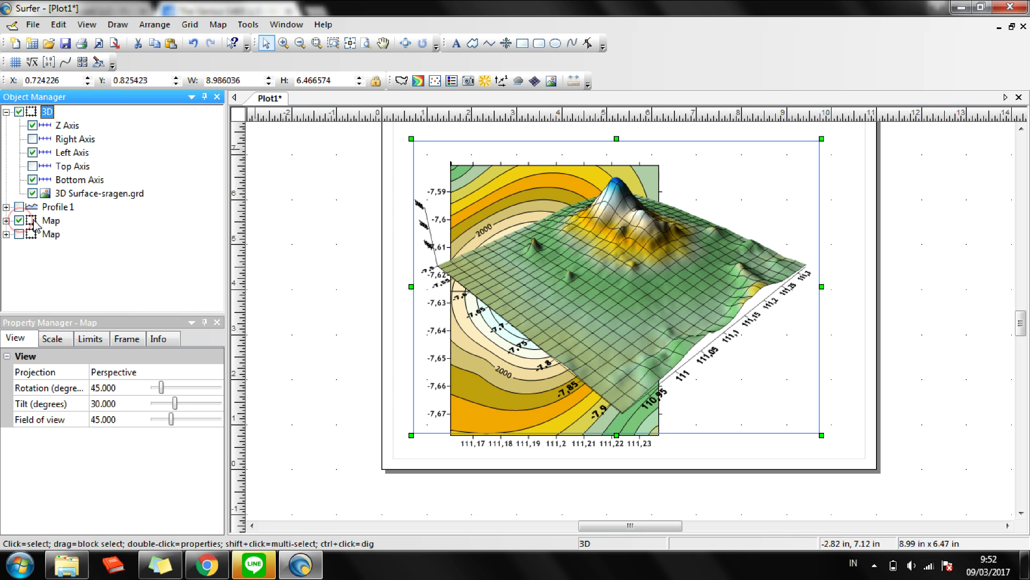
click(48, 222)
click(46, 222)
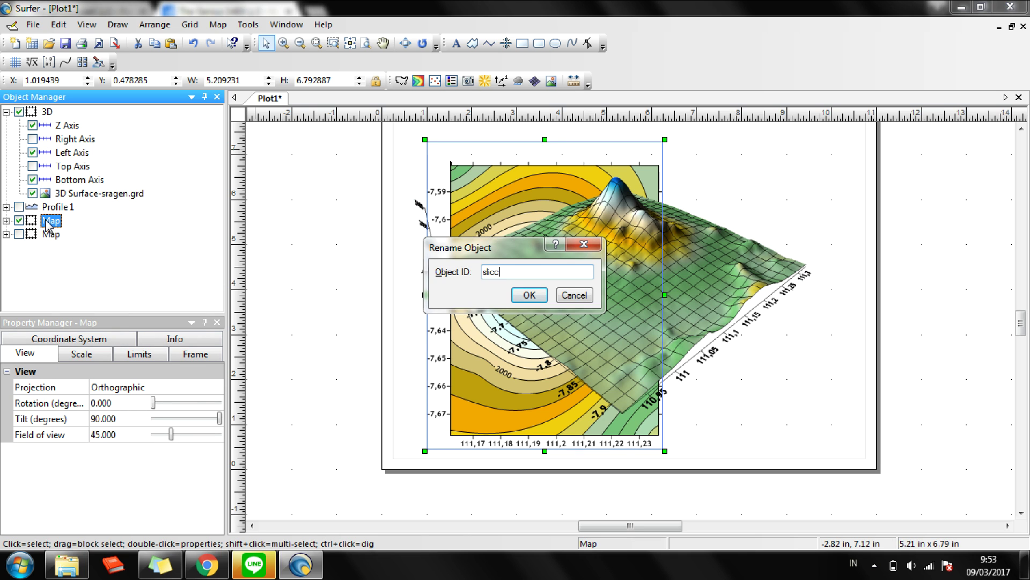
key(Return)
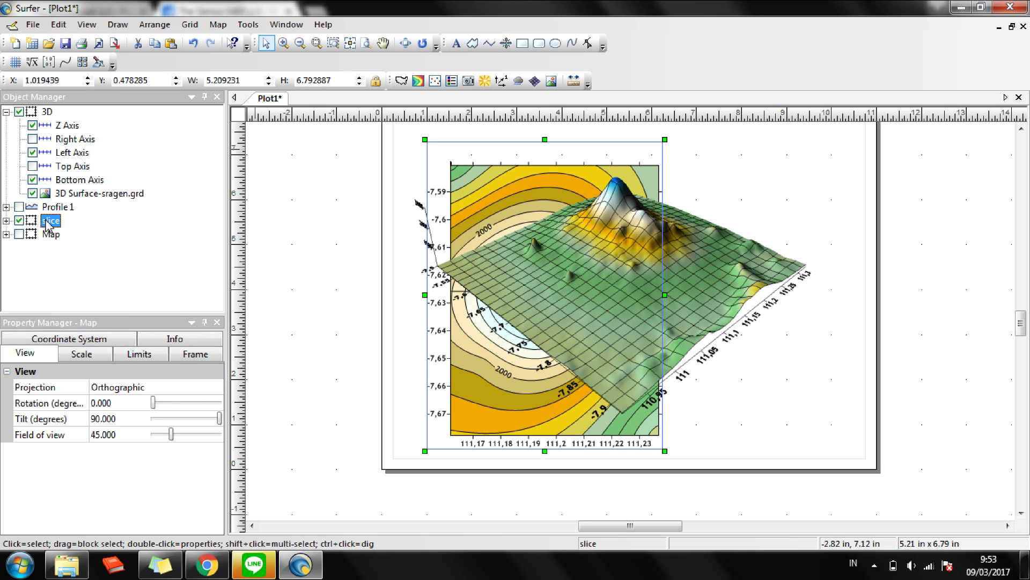
Rename the full-area contour map object as sragen, and leave both the sragen and slice maps hidden
click(19, 234)
click(49, 235)
click(49, 236)
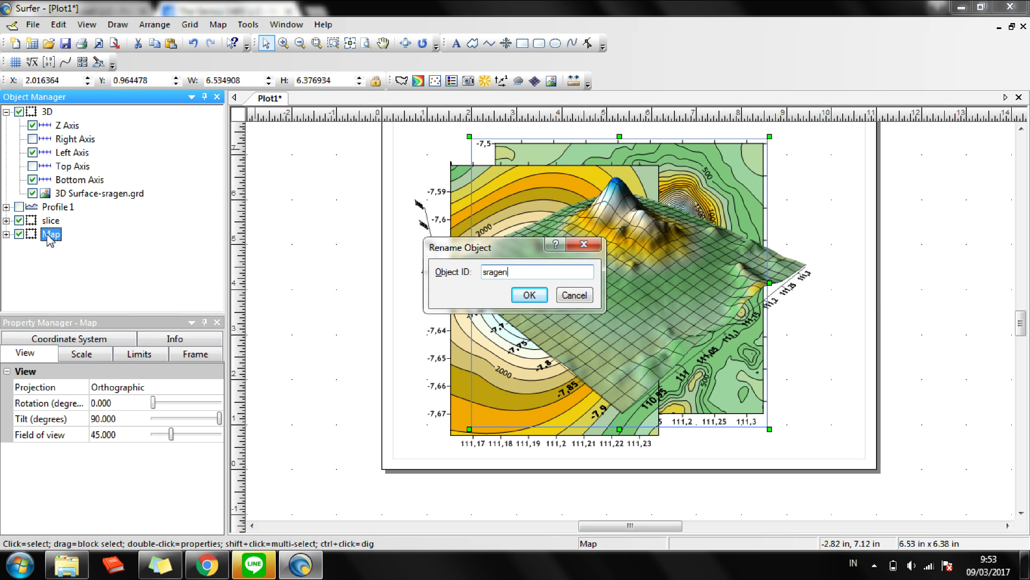
key(Return)
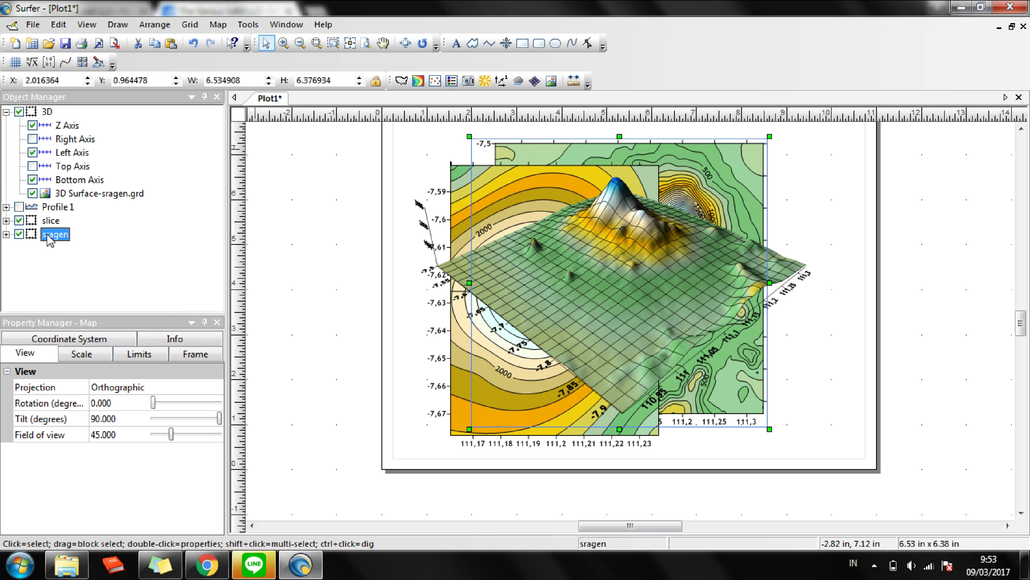
click(19, 234)
click(19, 221)
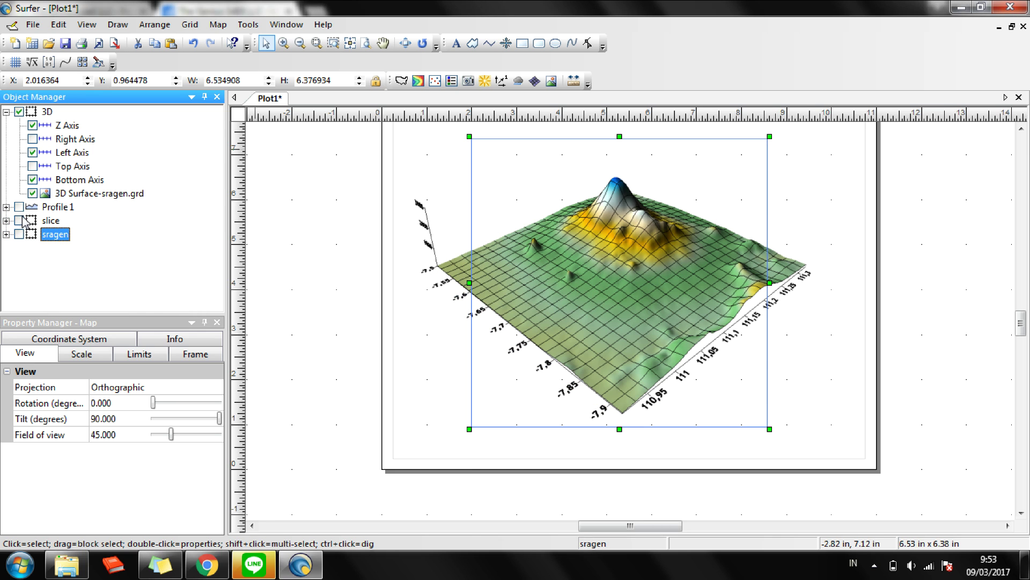
click(68, 193)
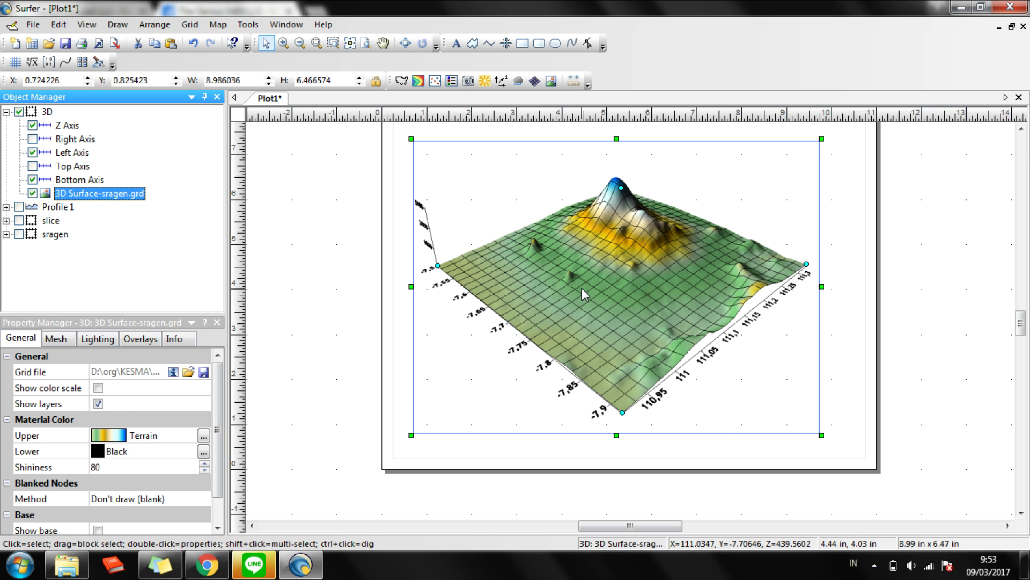
right_click(582, 287)
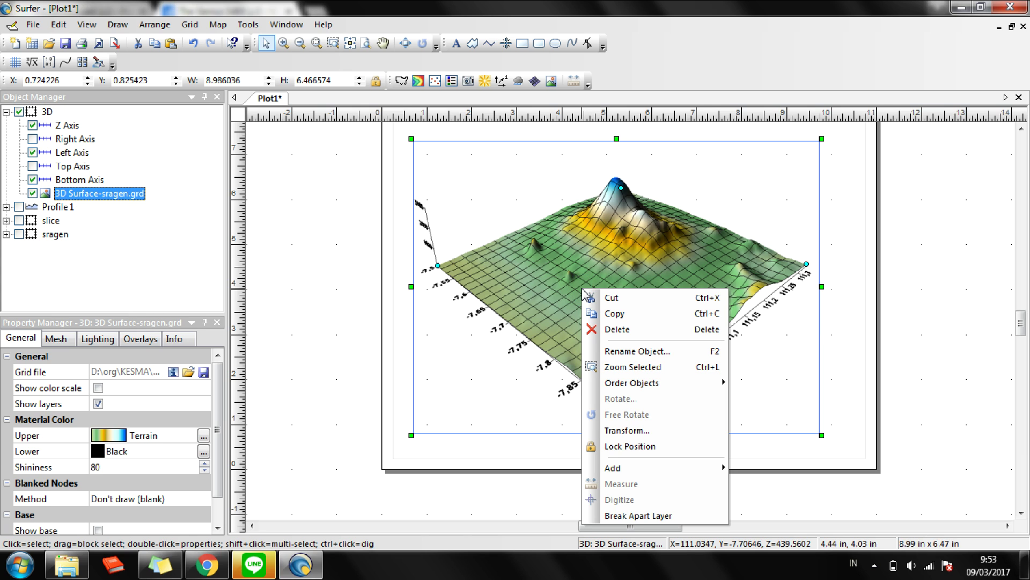
click(558, 256)
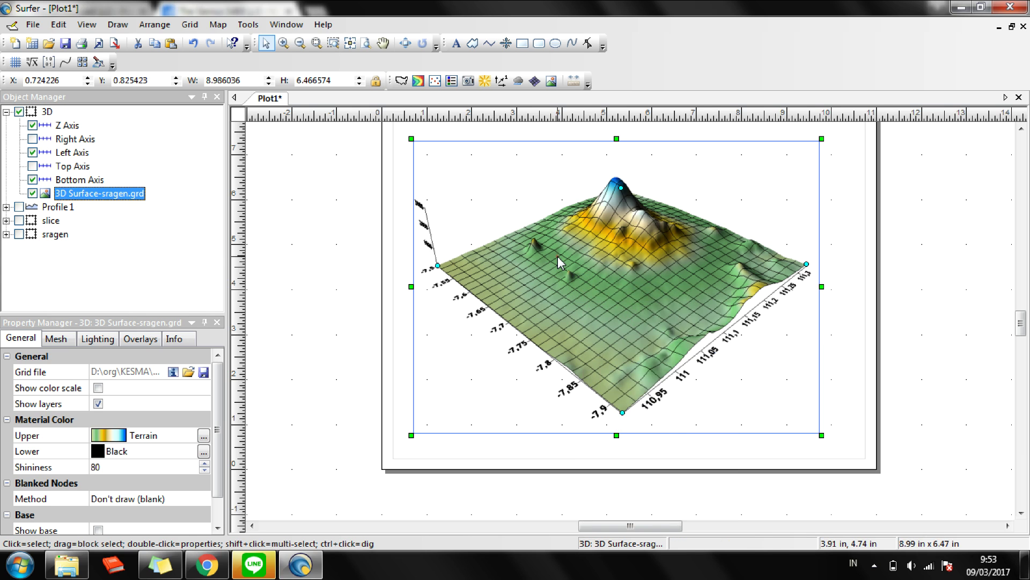
scroll(217, 424, down, 2)
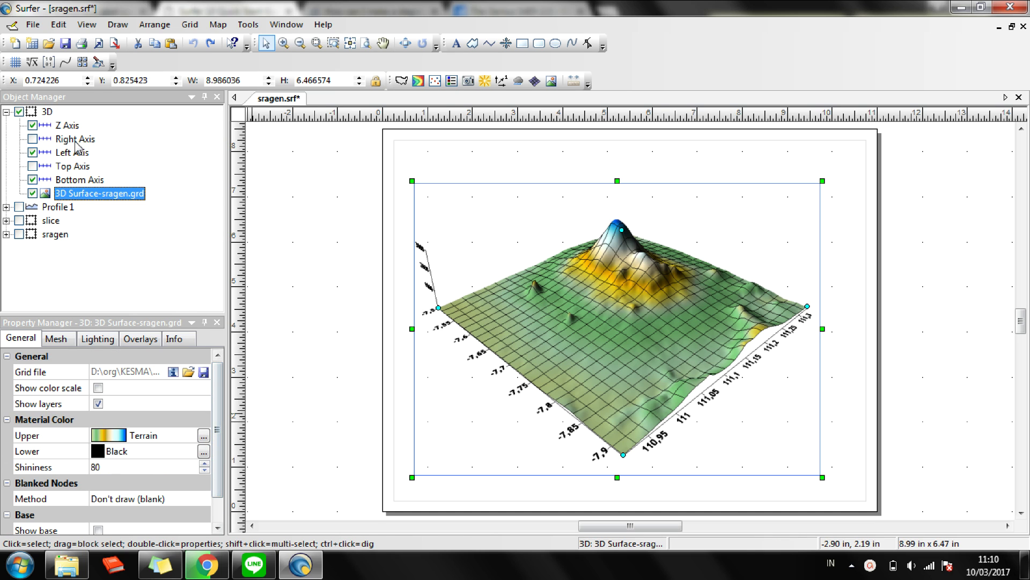
Set the 3D map's view to about 61° rotation, 24.5° tilt and 49.8° field of view
click(47, 114)
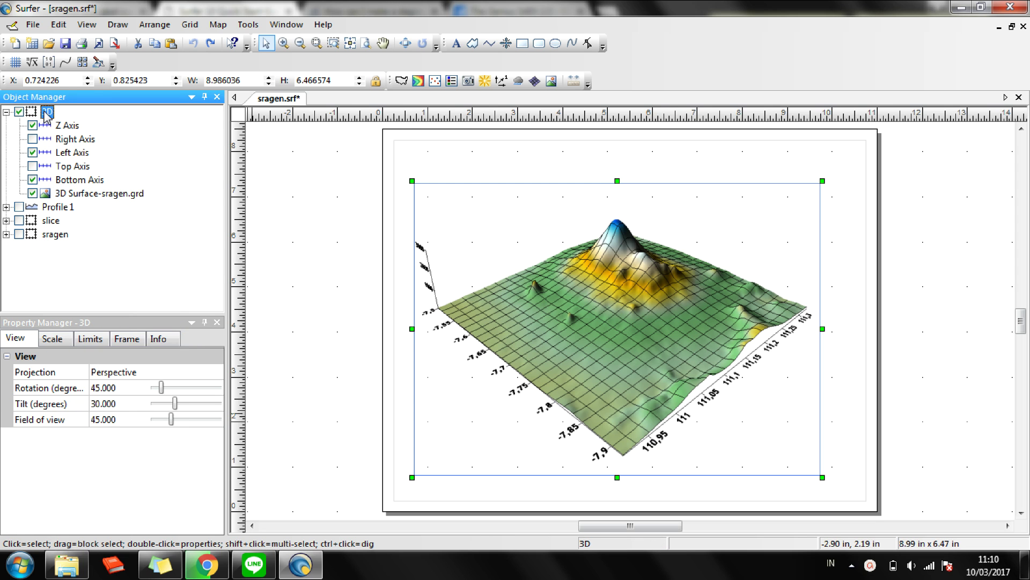
drag(161, 387, 173, 422)
mouse_move(189, 387)
mouse_down()
mouse_move(220, 390)
mouse_move(141, 393)
mouse_move(170, 391)
mouse_up()
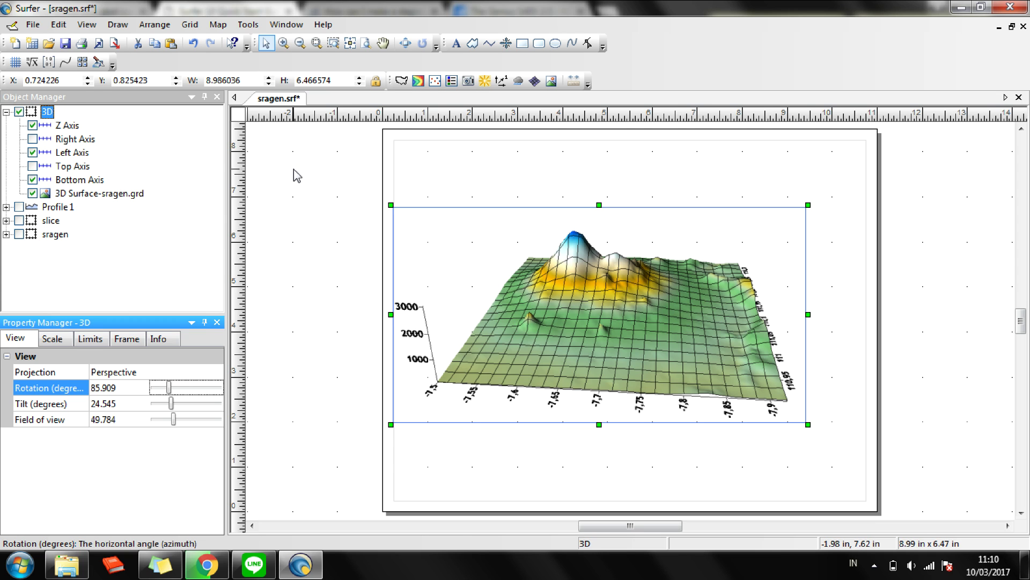
drag(170, 390, 166, 392)
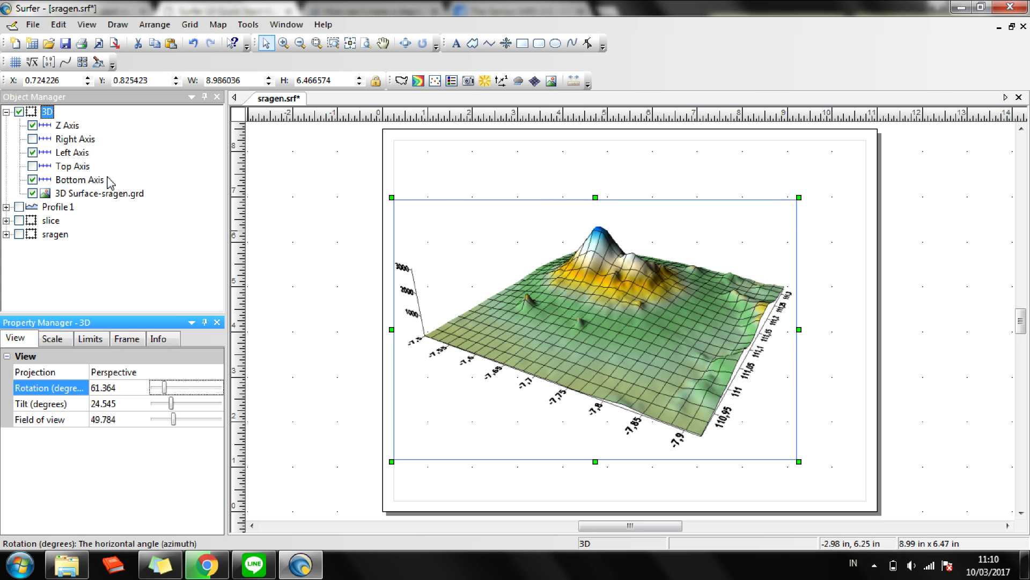
Show the 3D map's right and top axes and rotate the map to about 127°
click(33, 139)
click(33, 166)
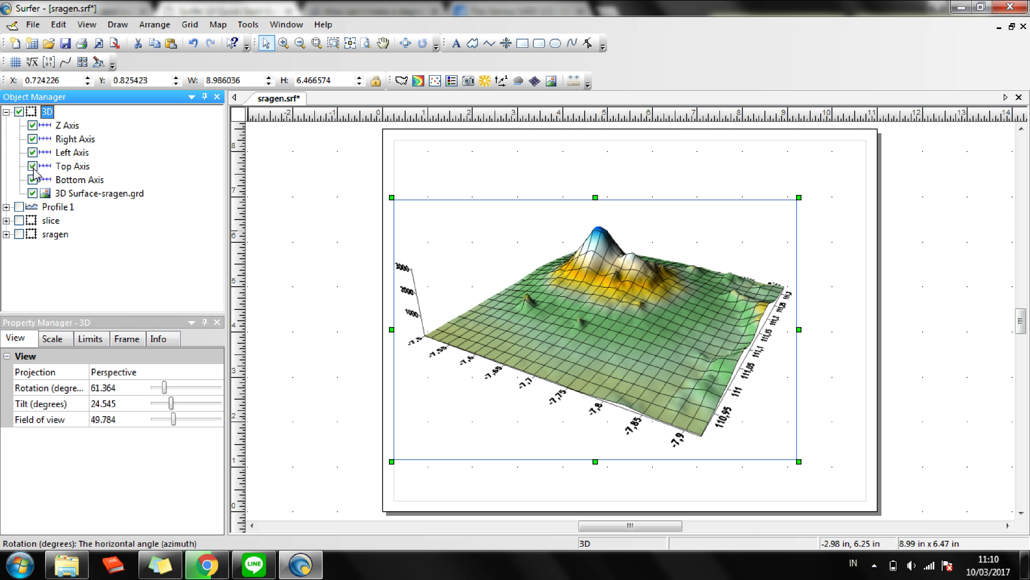
drag(165, 387, 177, 387)
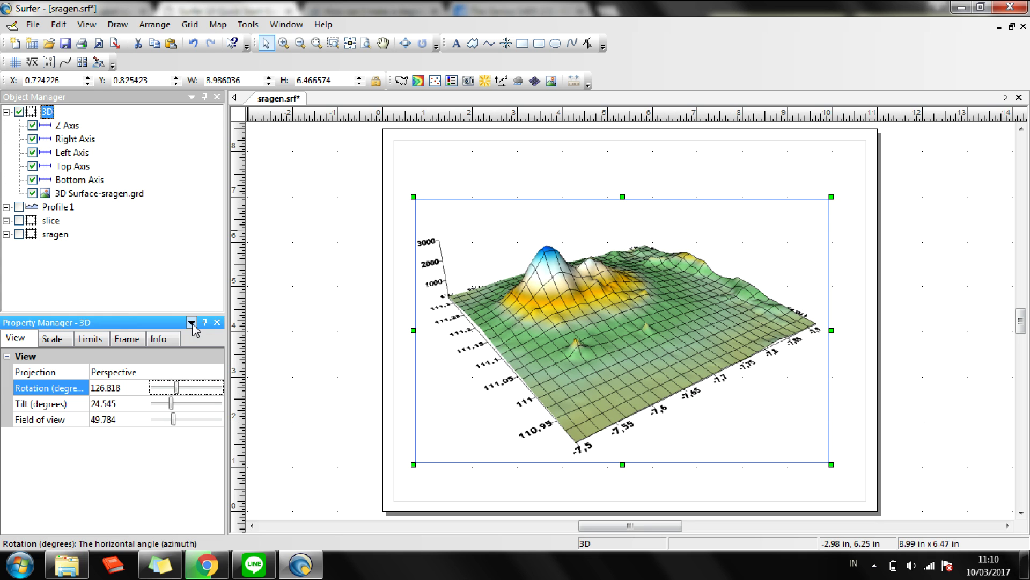
Give the 3D map's Z axis the title Z
click(67, 125)
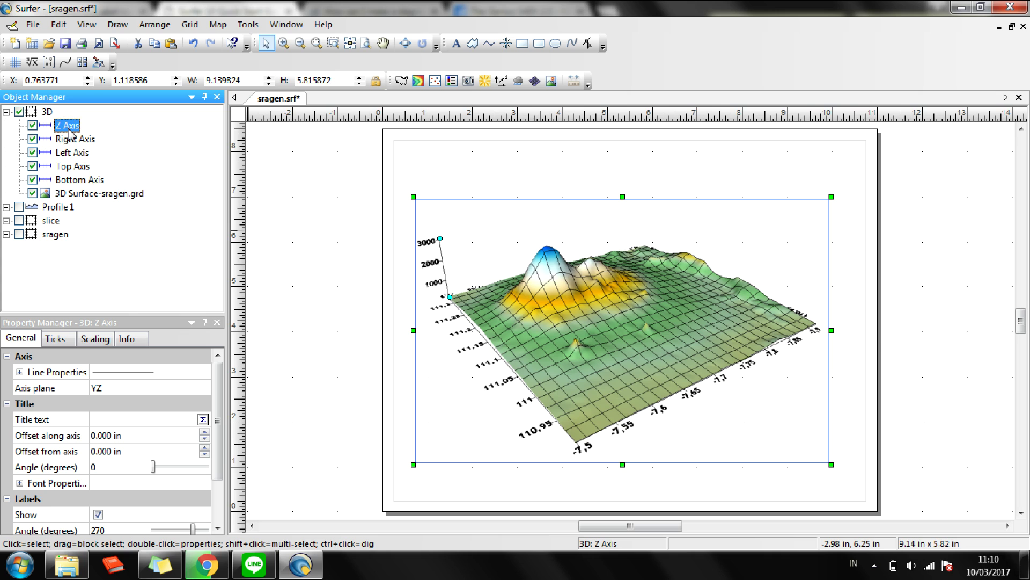
click(122, 426)
text(Z)
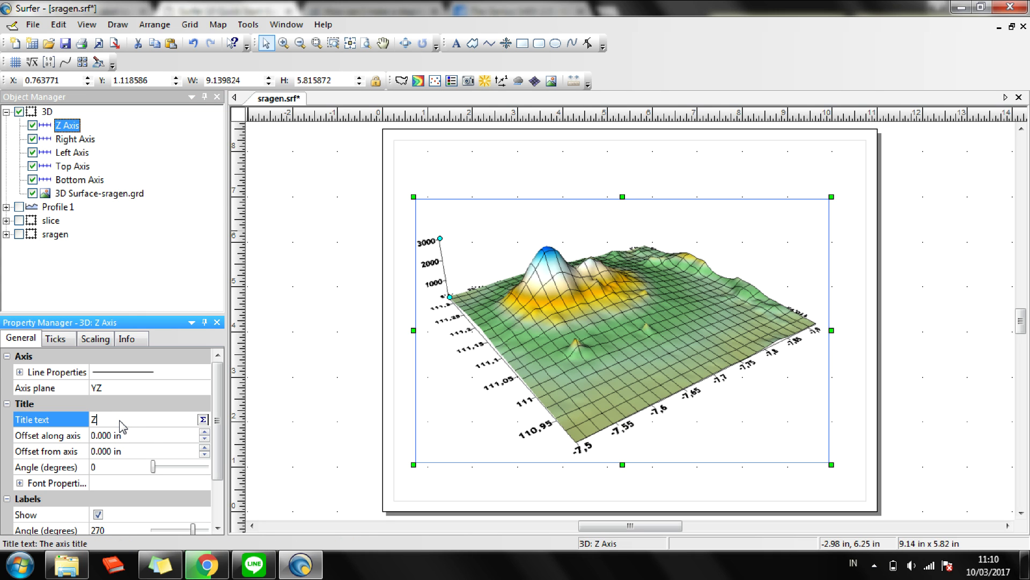
key(Return)
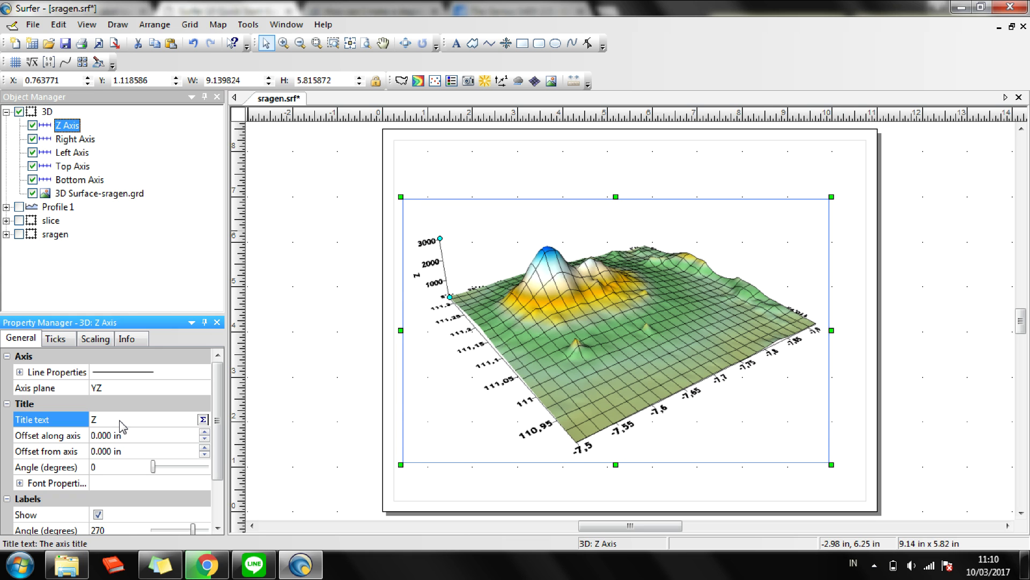
Title both the right axis and the left axis of the 3D map Bujur
click(89, 142)
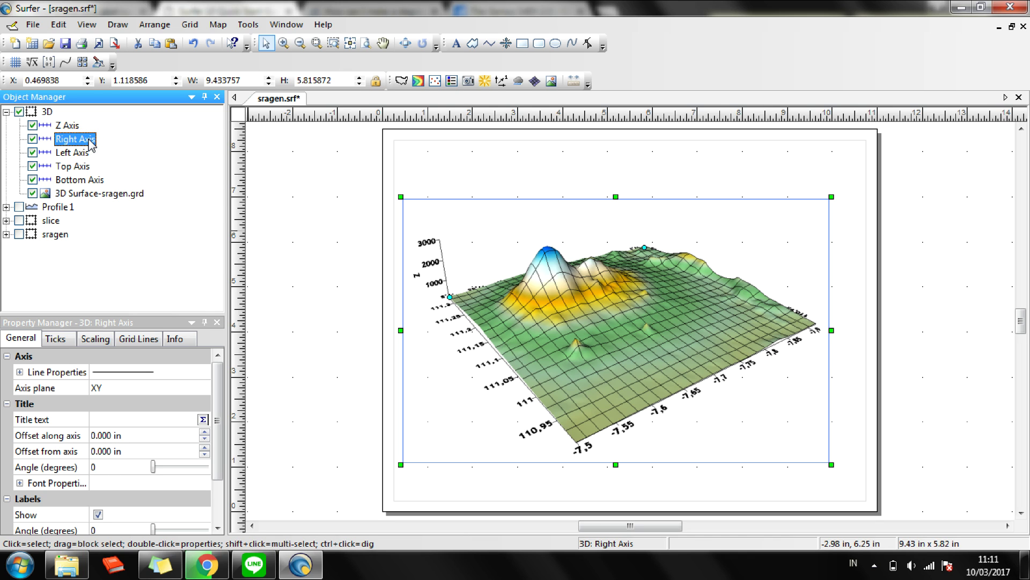
click(182, 424)
text(Bujur)
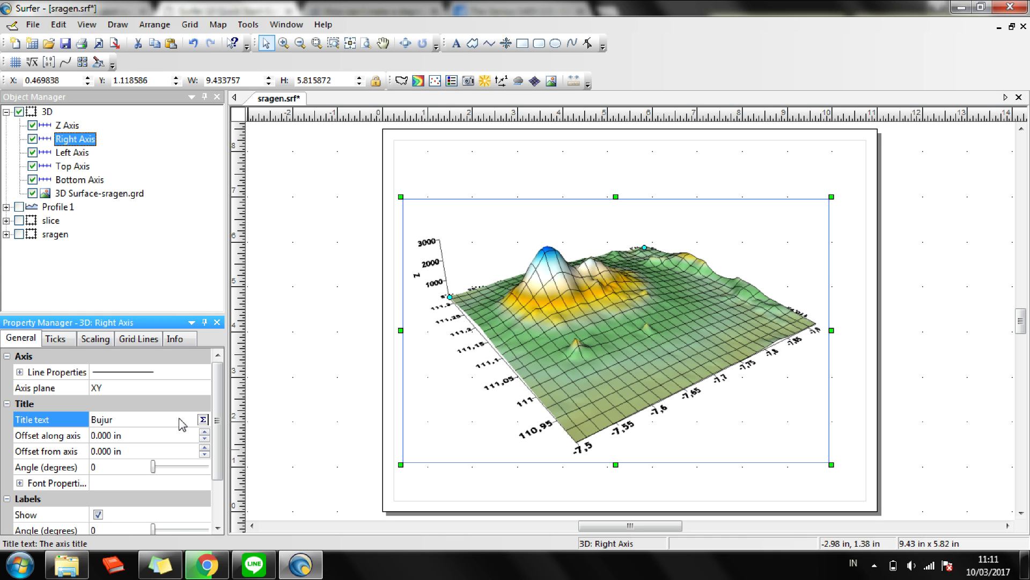
click(79, 155)
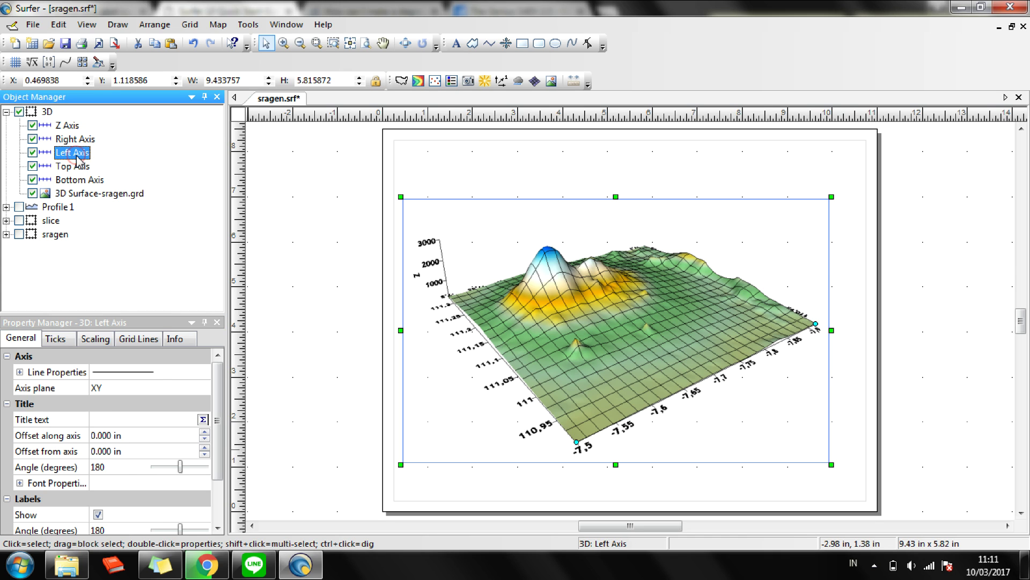
click(177, 419)
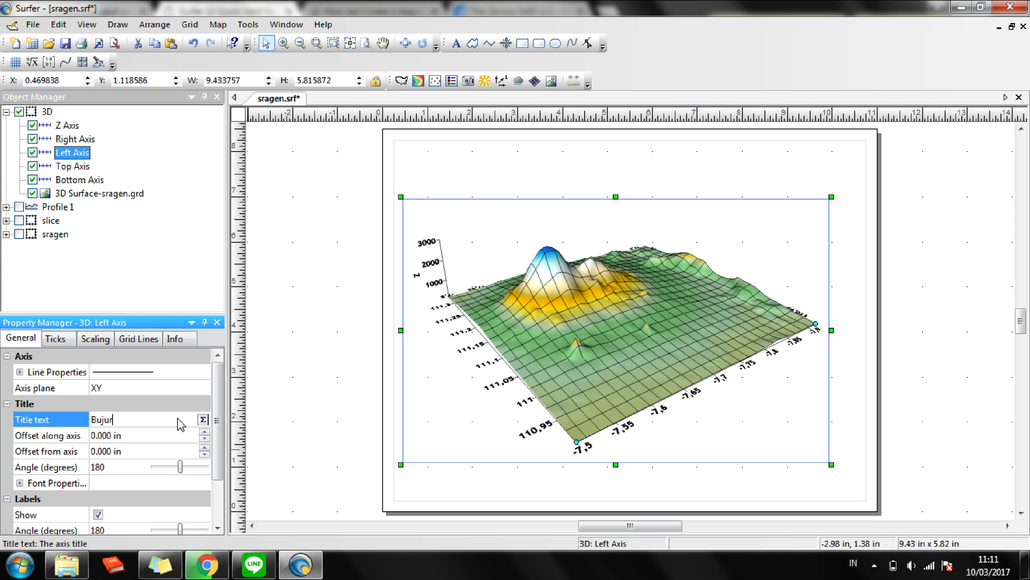
text(Bujur)
key(Return)
Change the title of the 3D map's right axis to Lintang
click(74, 141)
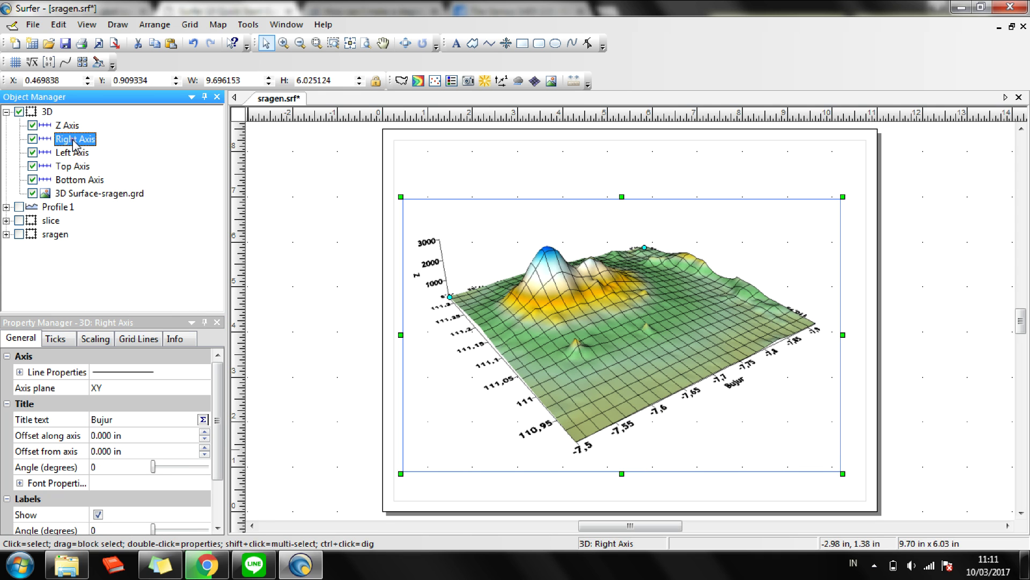
click(169, 420)
key(BackSpace)
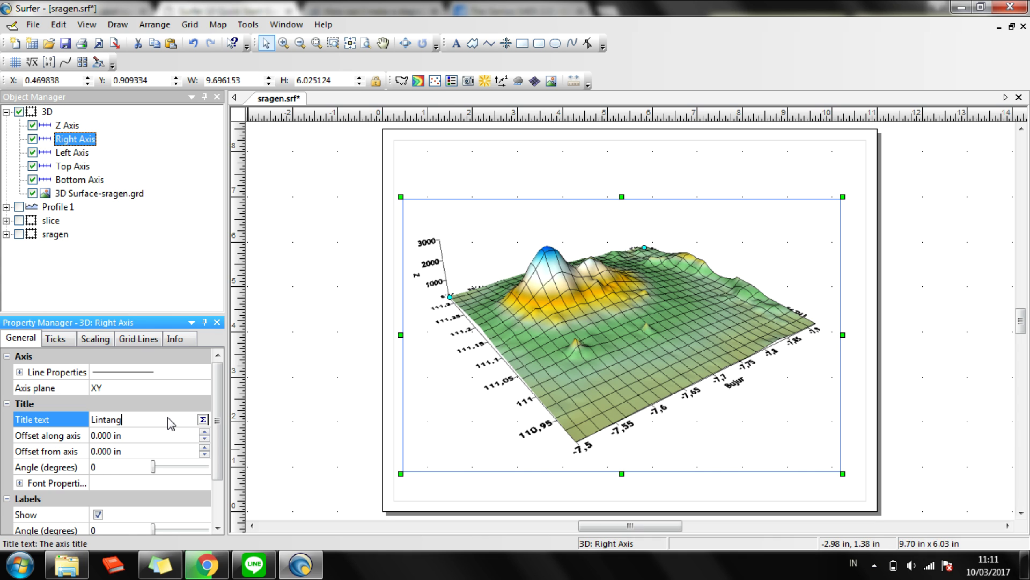
Title the 3D map's top and bottom axes Bujur, keeping the current Windows color scheme when asked
click(77, 167)
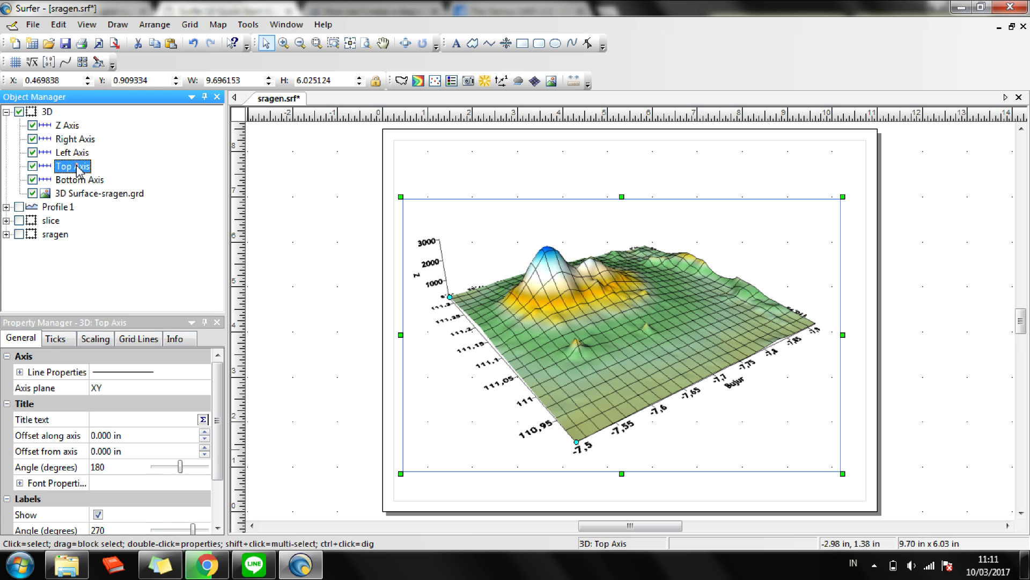
click(166, 424)
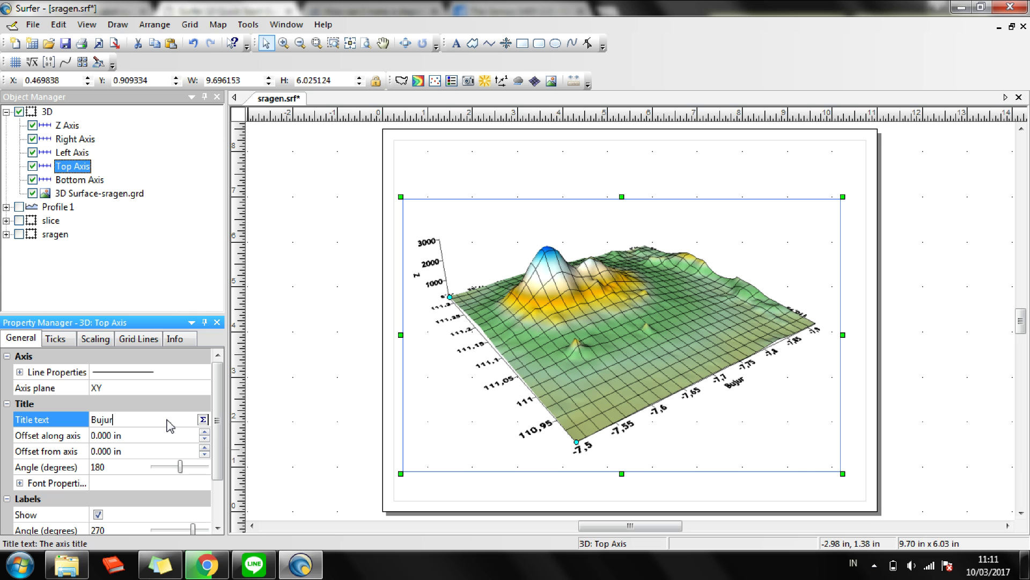
click(89, 182)
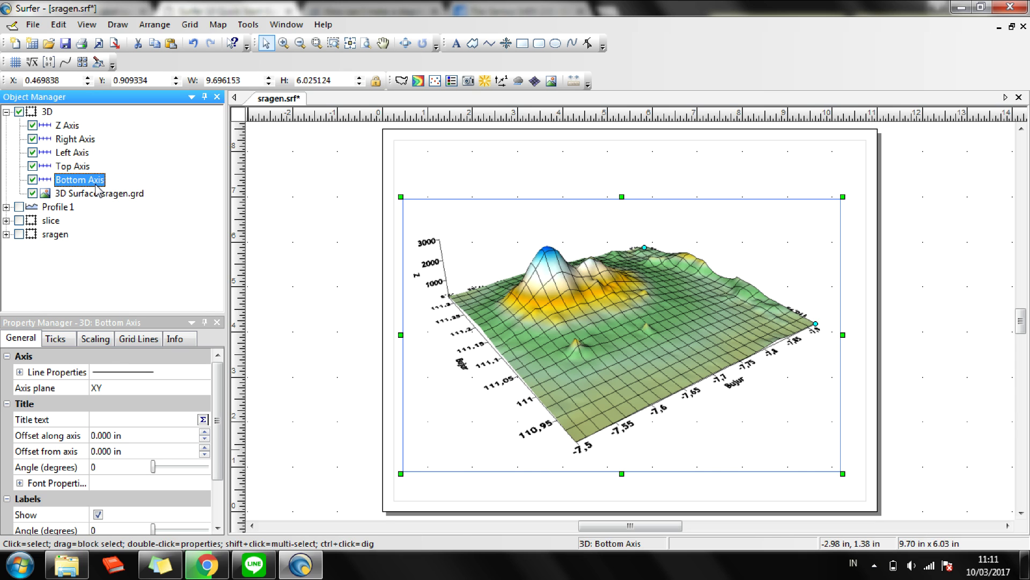
click(153, 420)
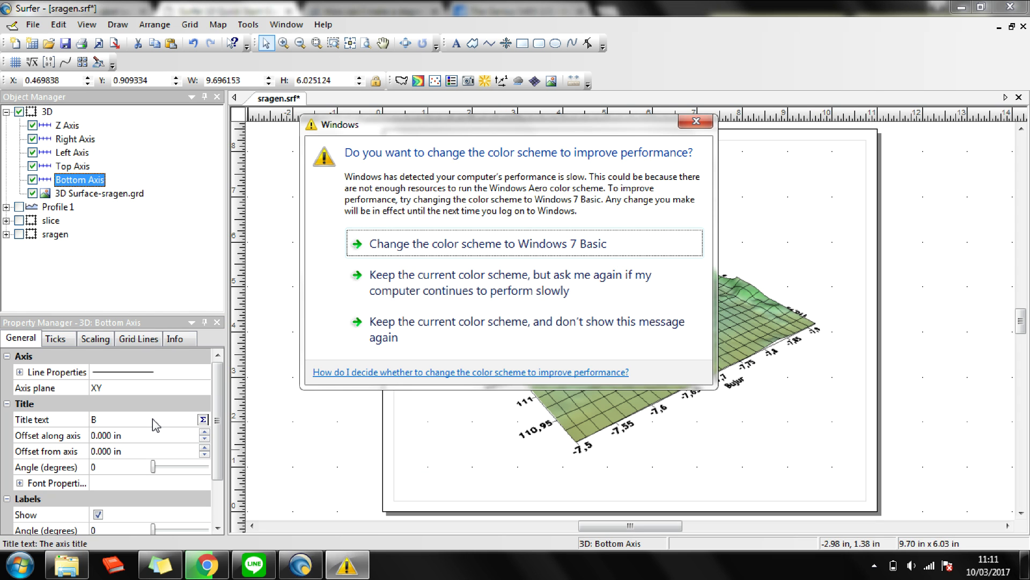
click(432, 283)
click(128, 419)
text(ujur)
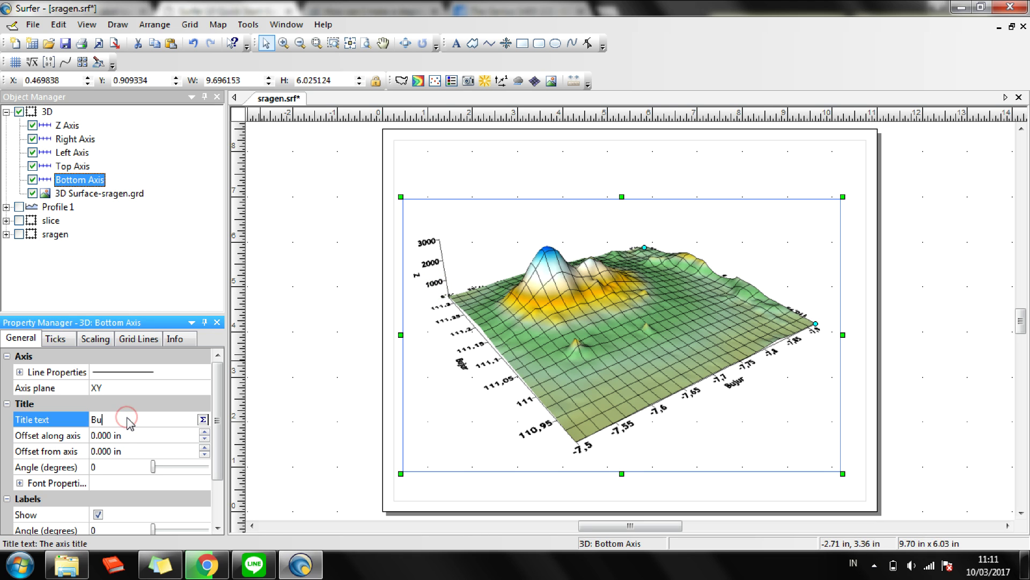
click(75, 168)
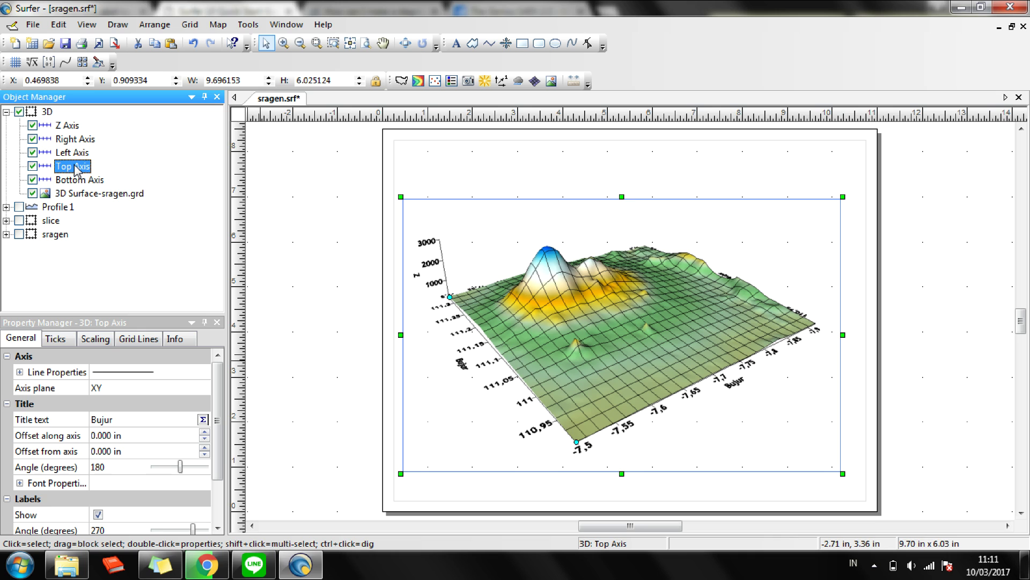
click(80, 182)
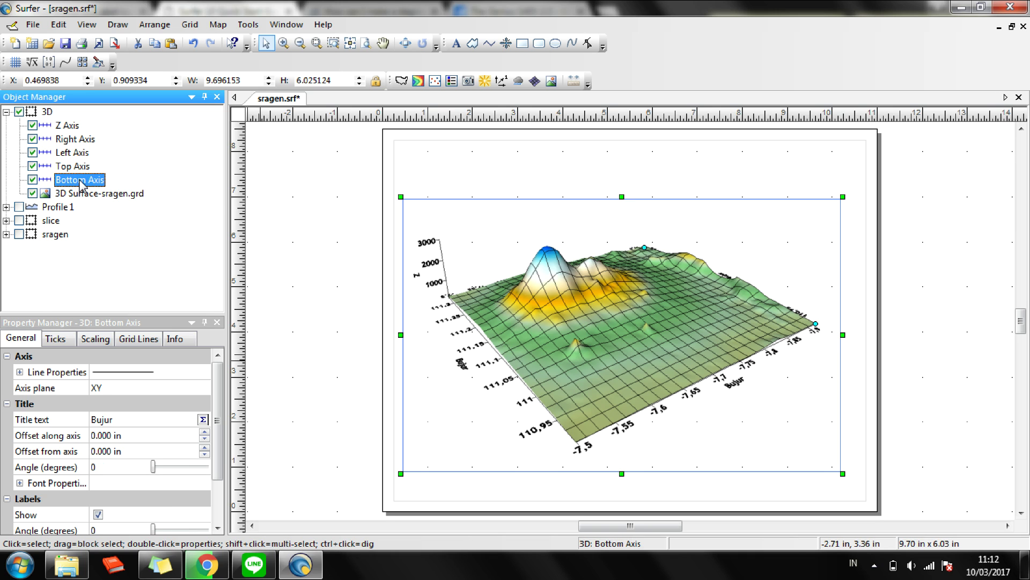
Replace the title of the 3D map's left axis with Lintang
click(74, 154)
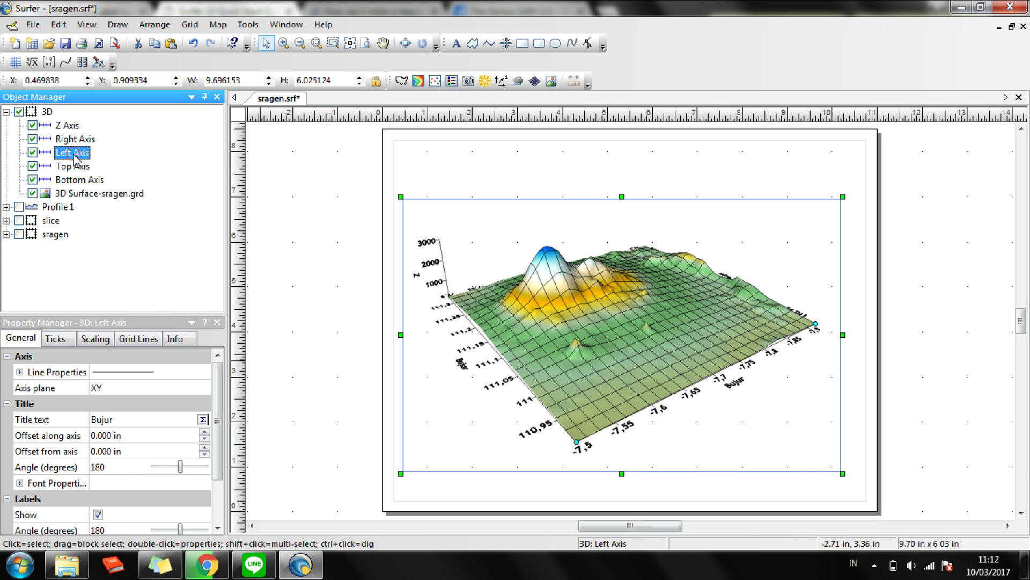
click(180, 420)
key(BackSpace)
key(BackSpace)
key(BackSpace)
key(BackSpace)
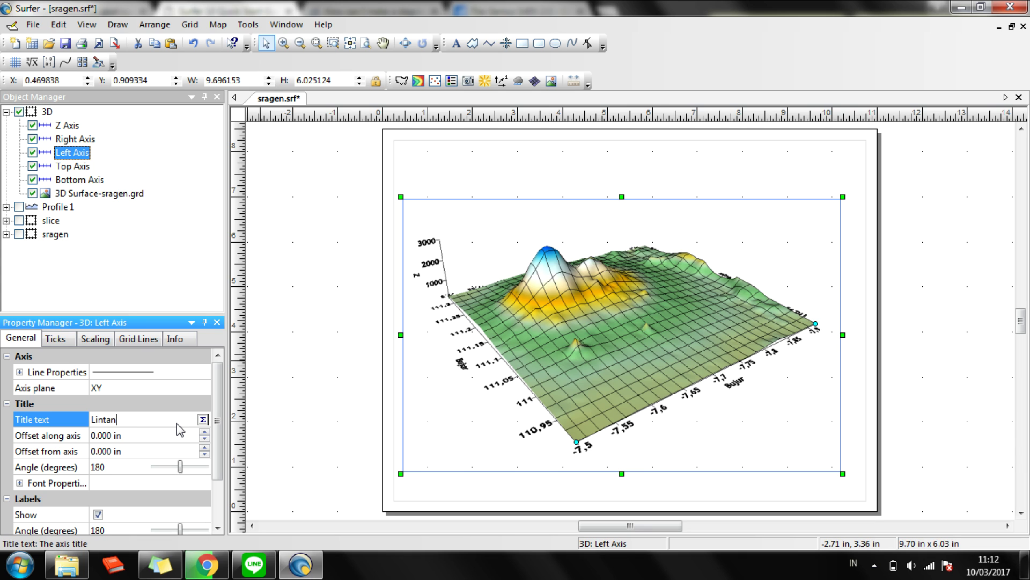
key(Return)
Rotate the 3D map to about 250° and set the Z axis title's angle to 90 degrees
click(45, 112)
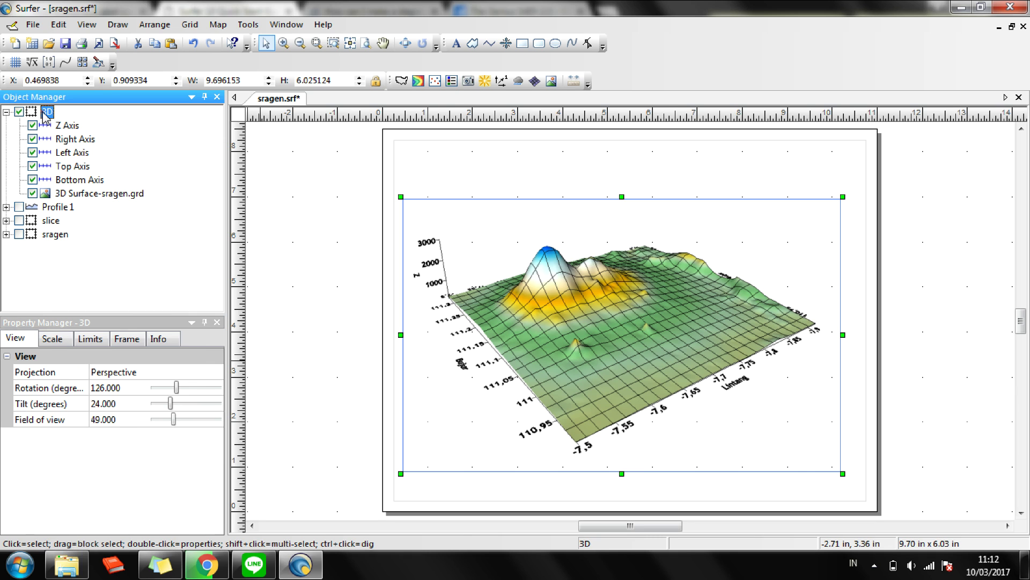
drag(177, 387, 202, 393)
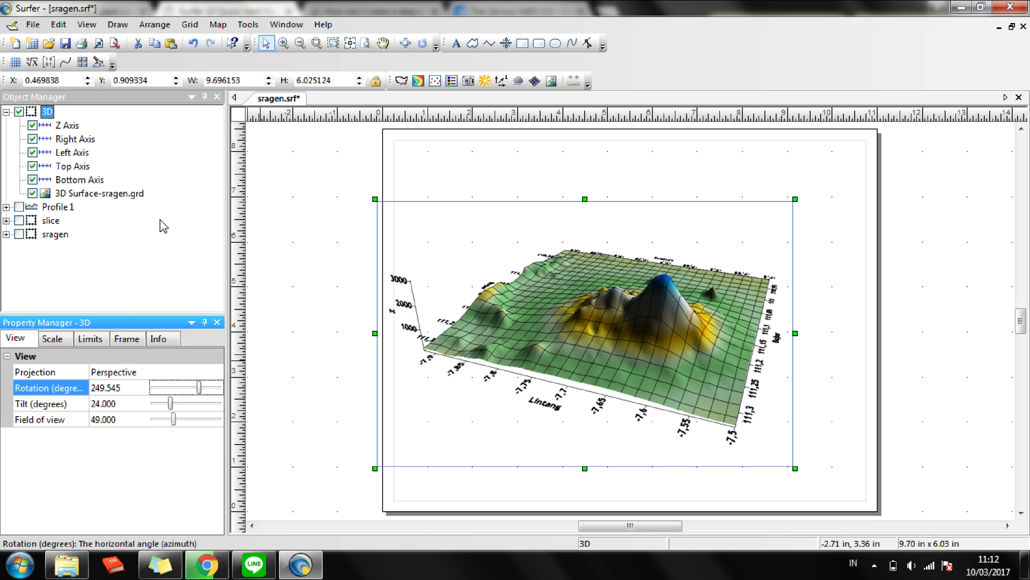
click(74, 125)
drag(153, 467, 164, 469)
click(109, 467)
key(BackSpace)
key(BackSpace)
text(90)
key(Return)
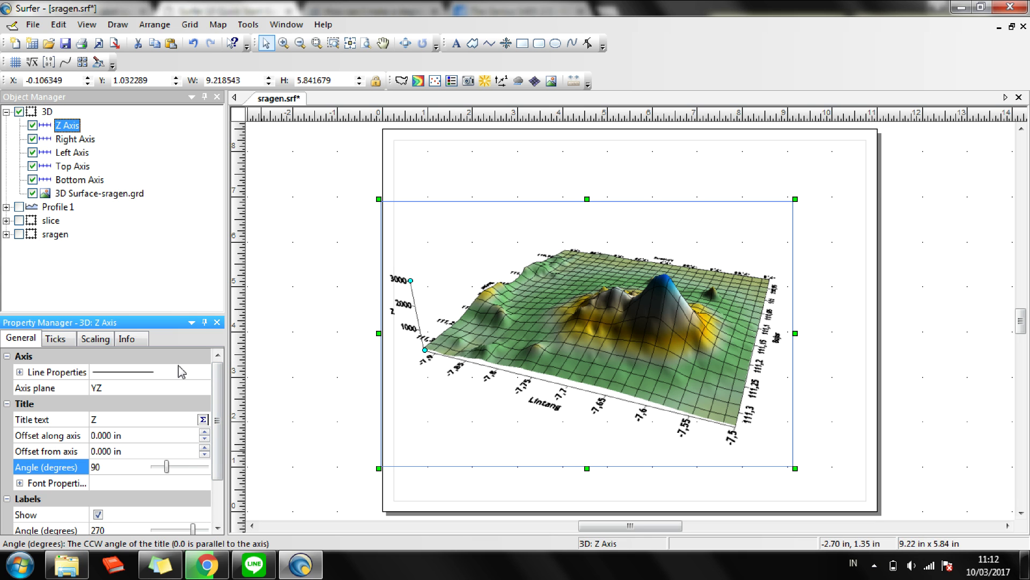
Rotate the 3D map to about 131° and save the plot document
click(53, 113)
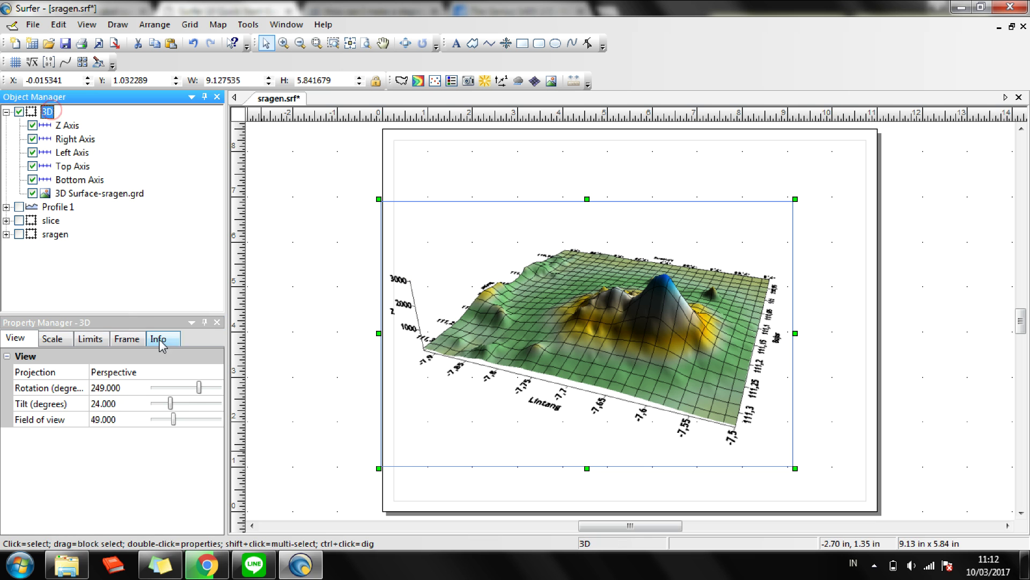
drag(201, 387, 177, 391)
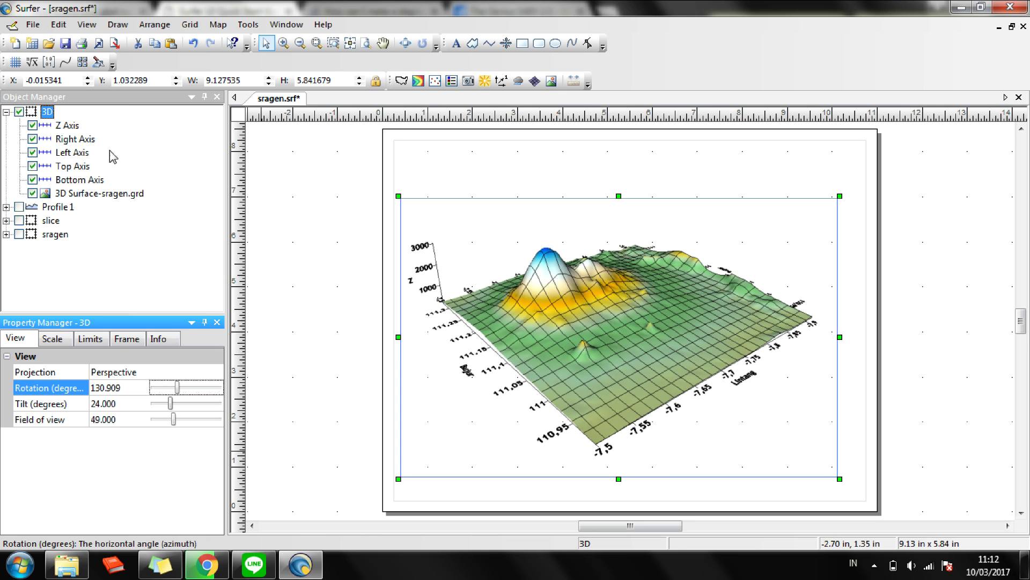
click(65, 44)
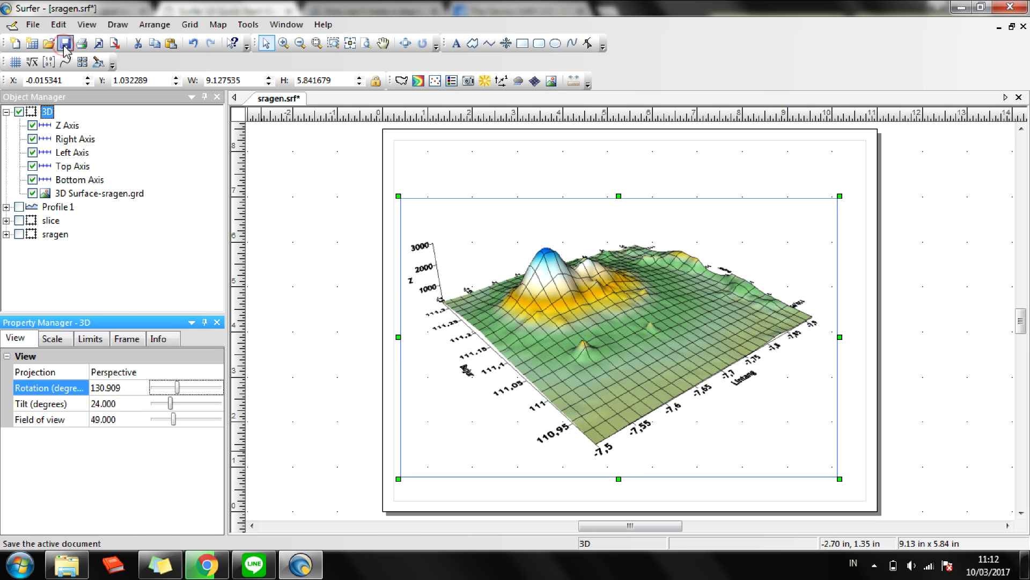
Start exporting the 3D map as a TIF Tagged Image named sragen in the surfer folder
click(33, 27)
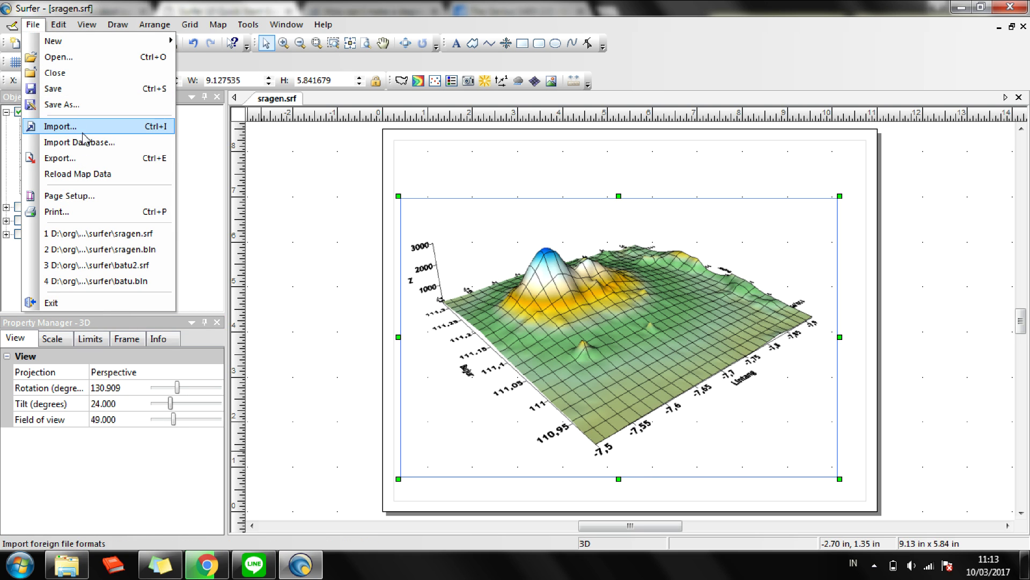
click(84, 160)
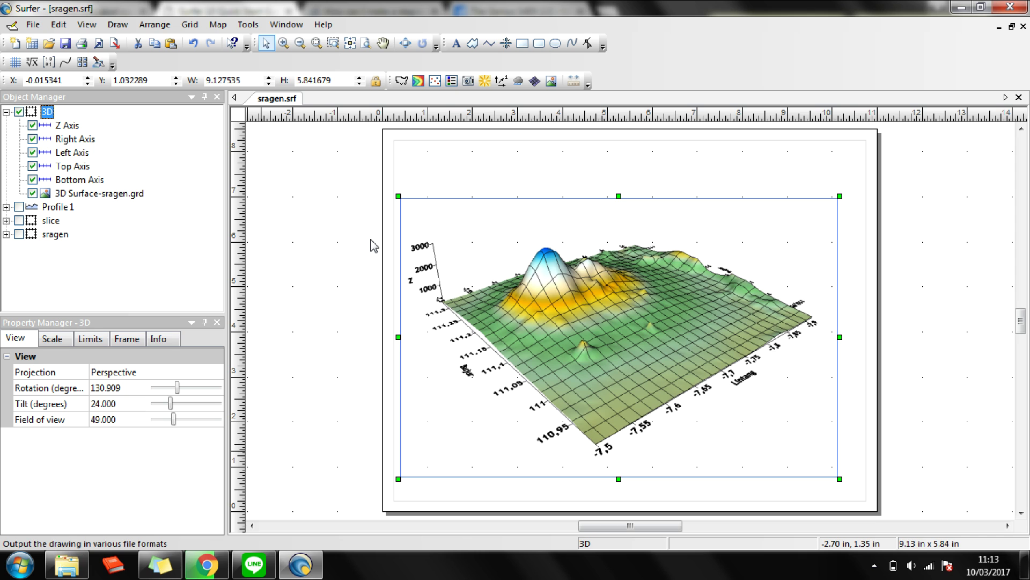
key(ctrl+e)
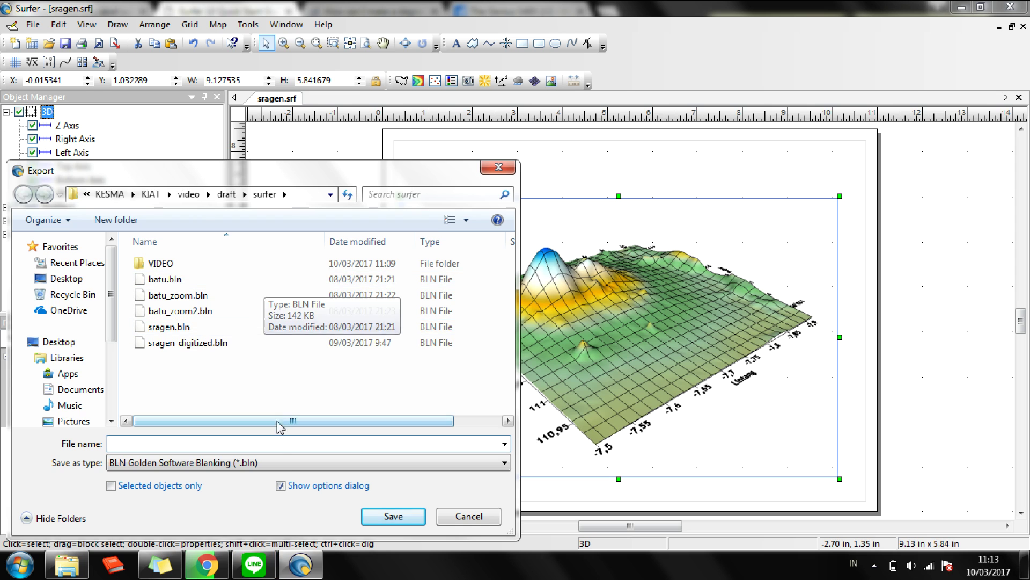
click(286, 462)
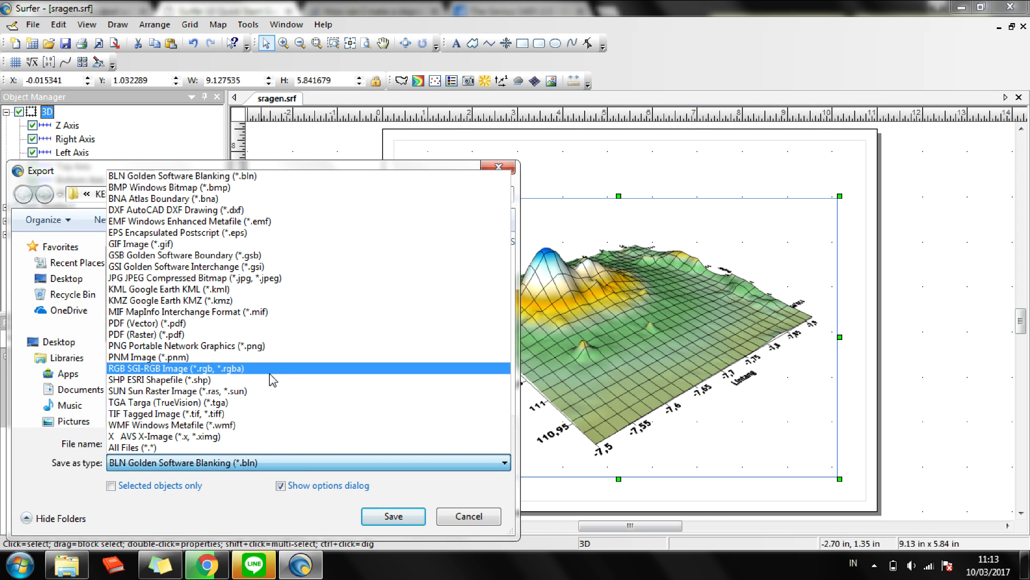
click(265, 414)
click(283, 442)
text(sragen)
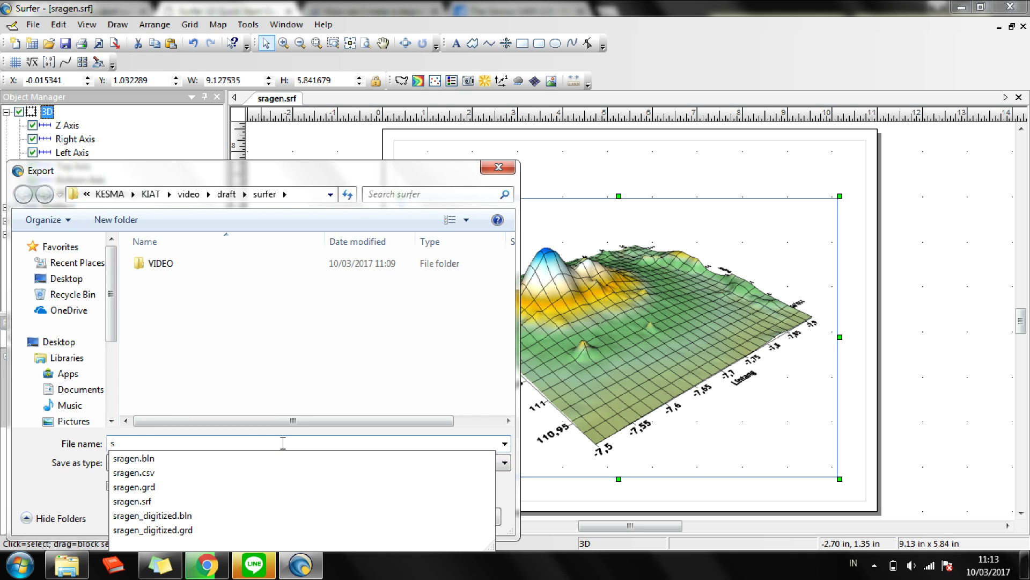
click(52, 515)
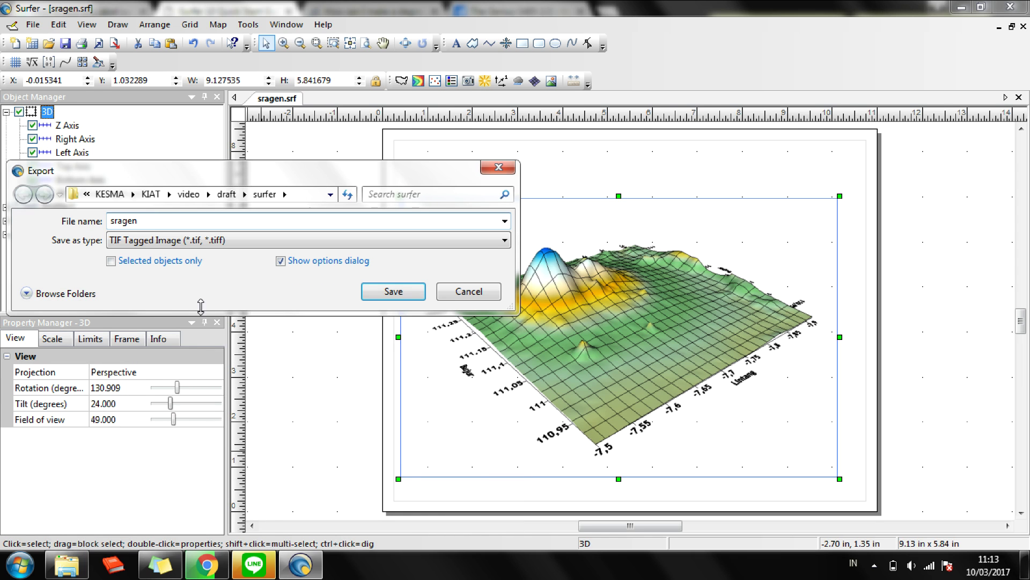
click(76, 296)
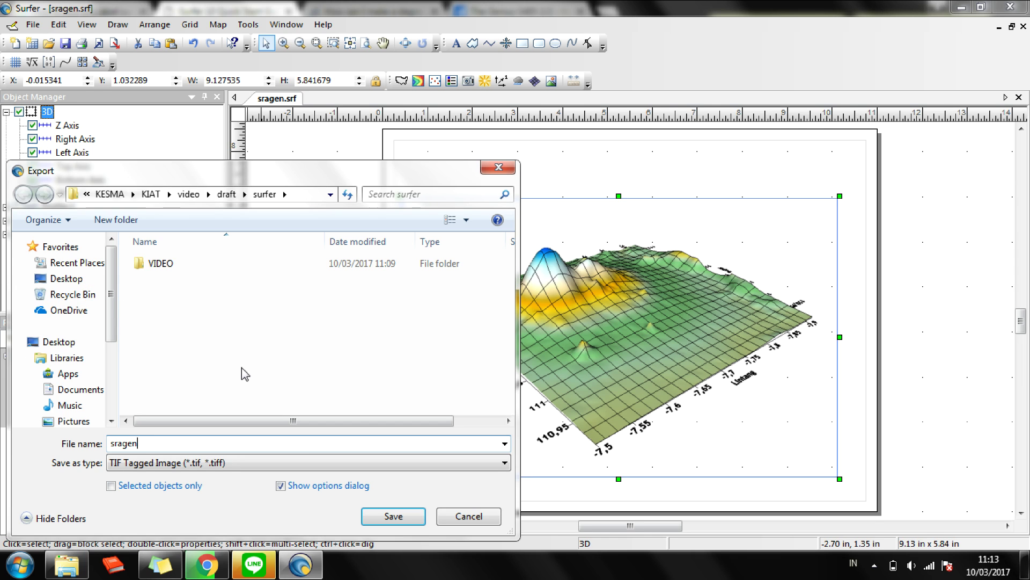
click(385, 514)
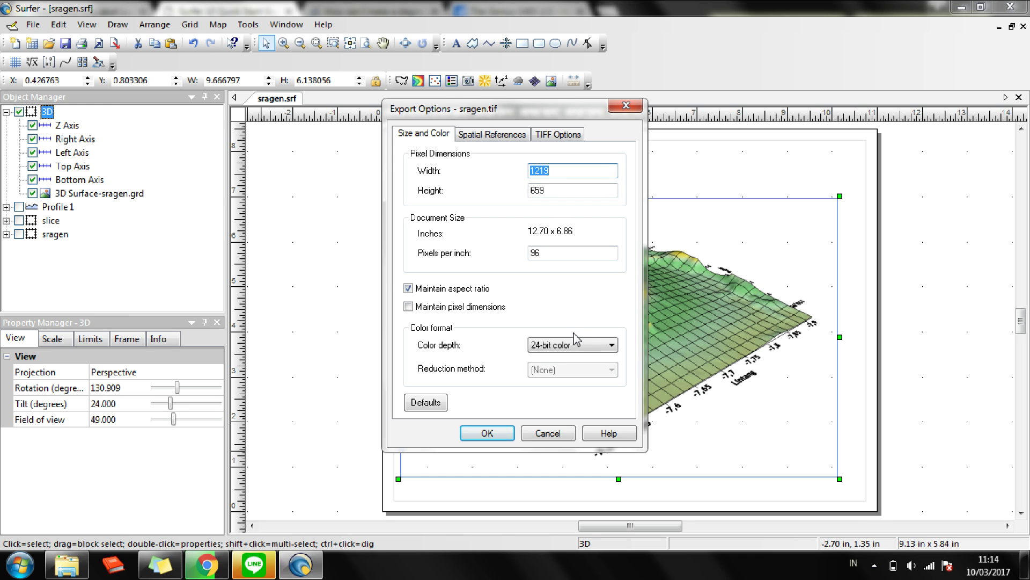
Review the export's spatial reference, TIFF and size and color options, and complete the export with the existing settings
click(500, 136)
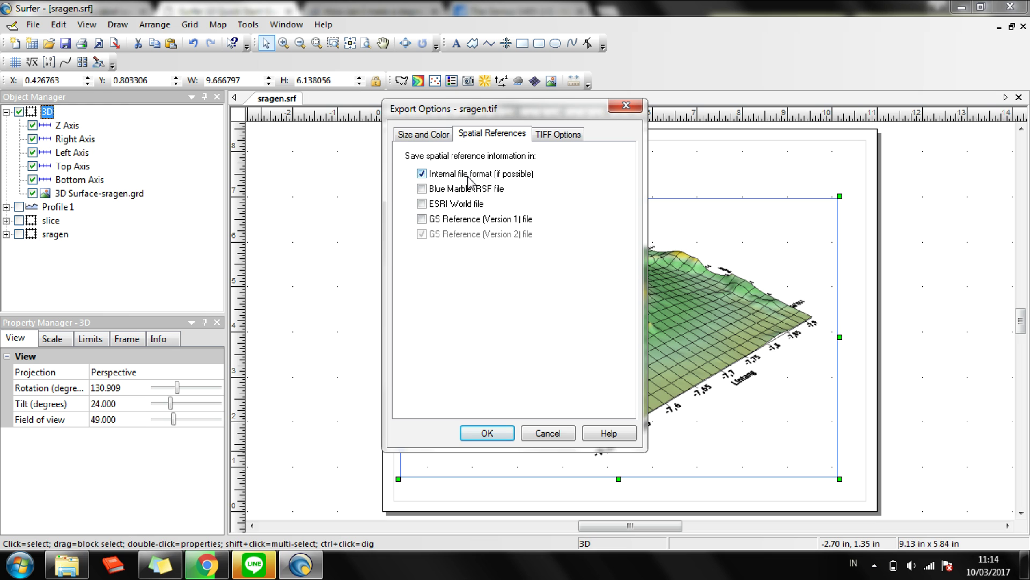
click(546, 137)
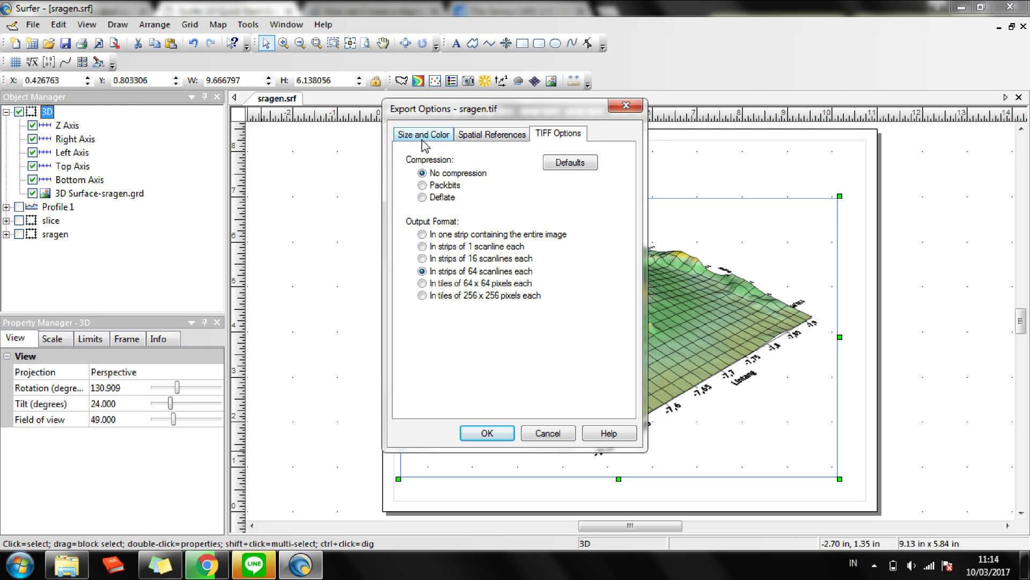
click(423, 140)
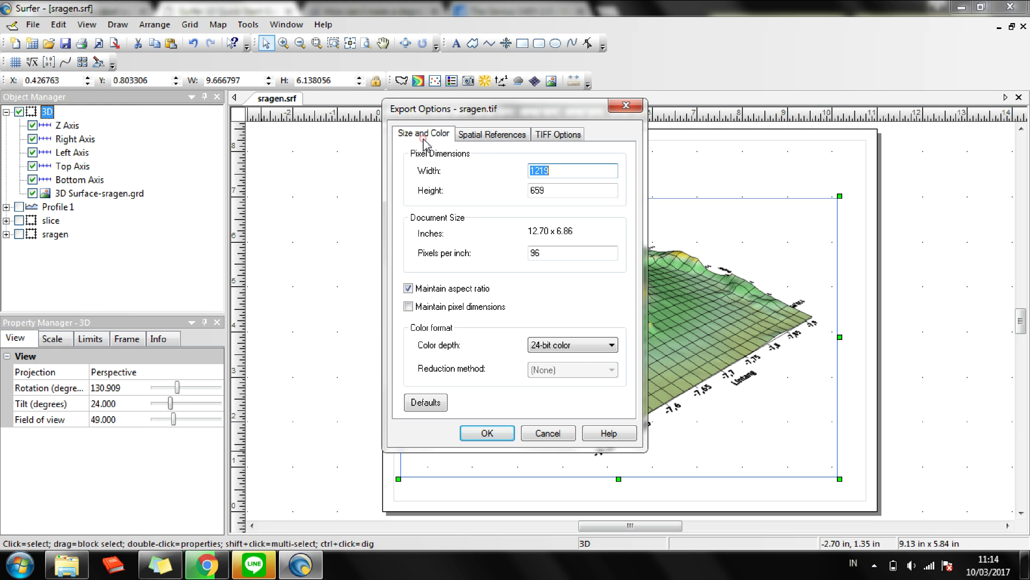
click(486, 433)
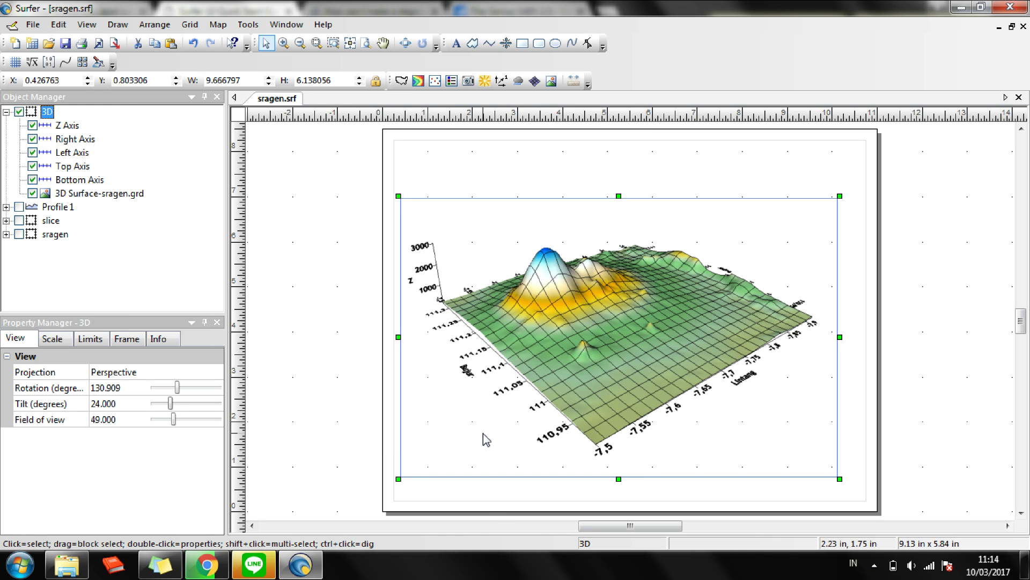